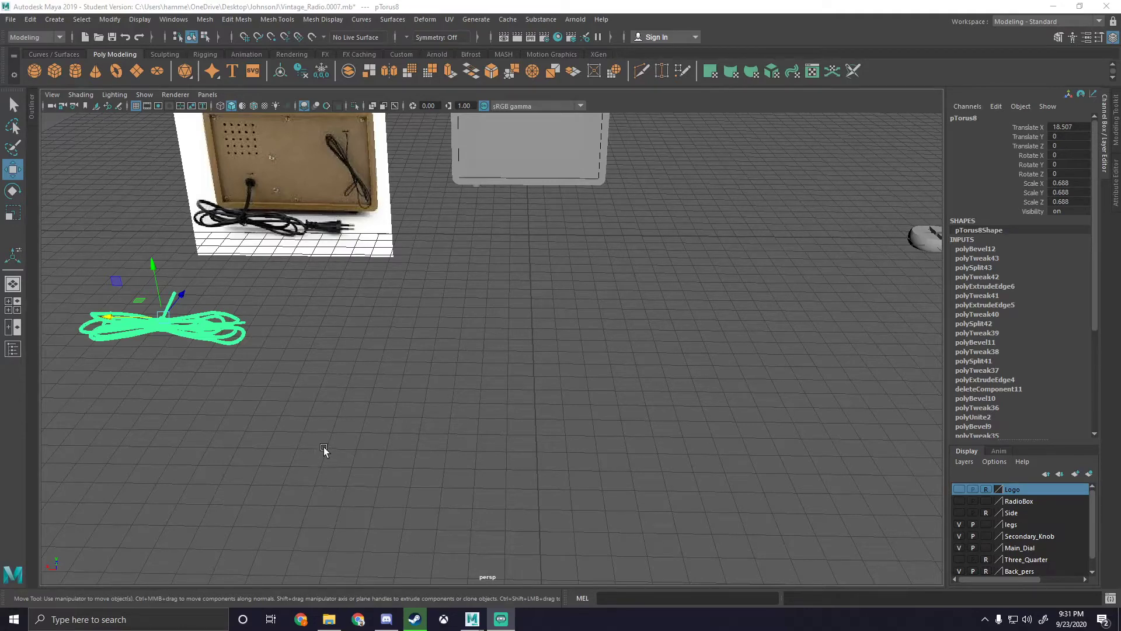
Step: Create a polygon cube near the radio, slide it along Z toward the camera, and smooth it
alt+drag(323, 437, 519, 504)
scroll(477, 485, up, 6)
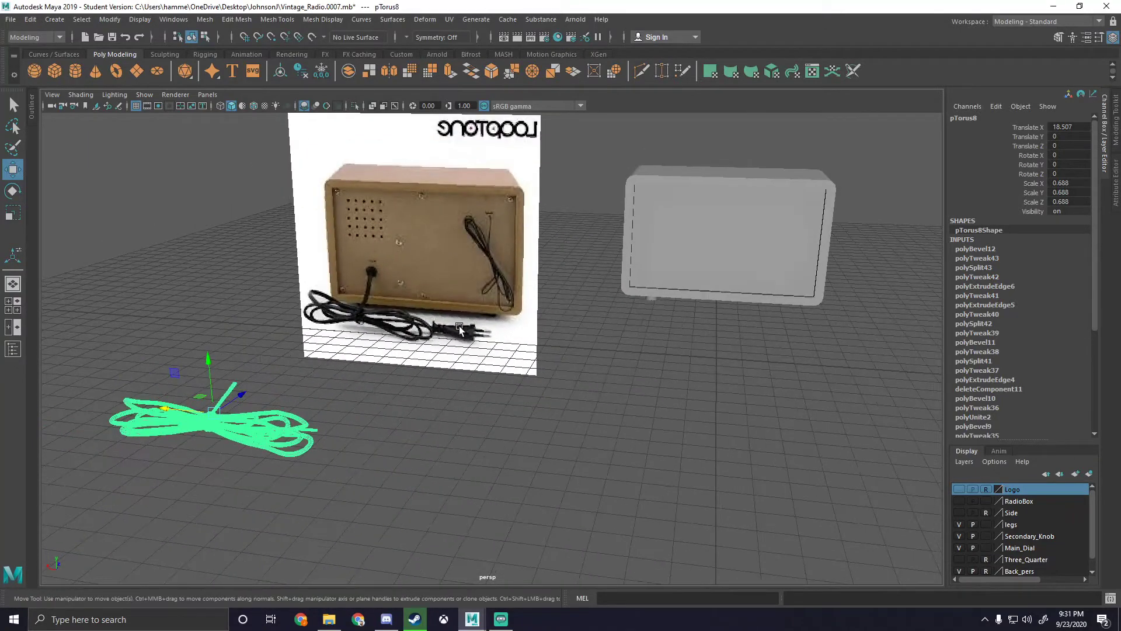
scroll(463, 399, down, 3)
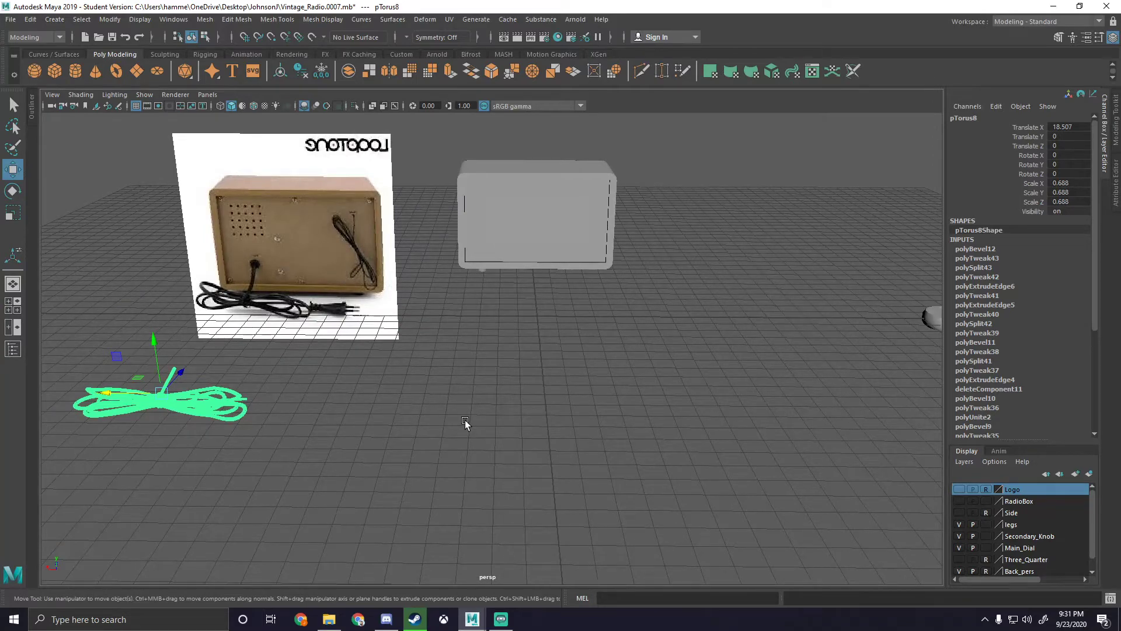
alt+drag(549, 437, 380, 423)
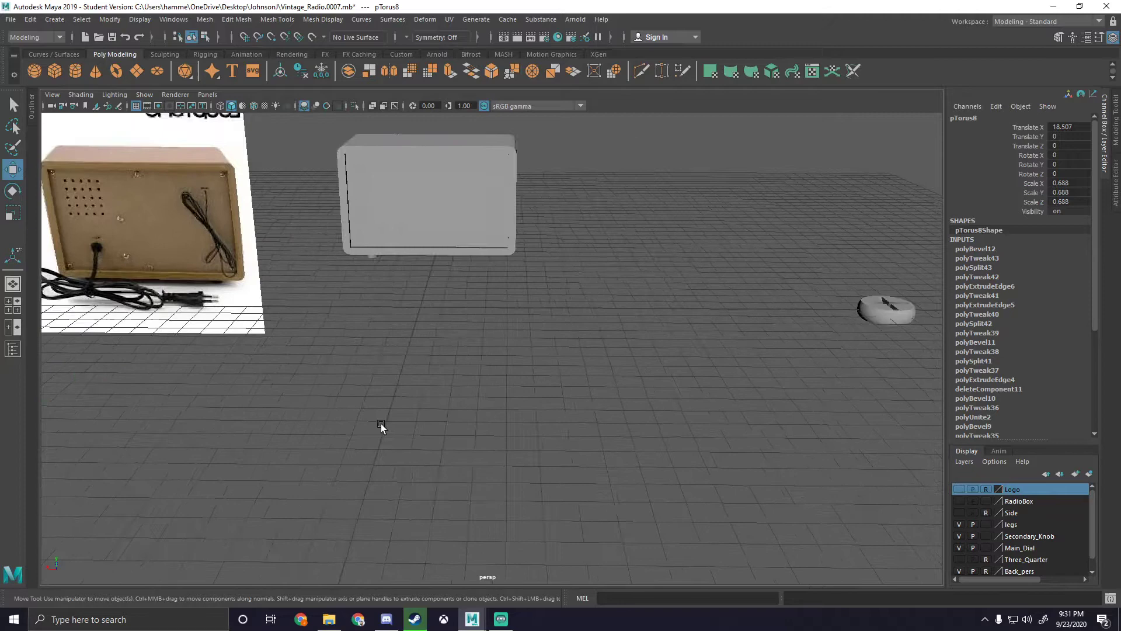
click(54, 71)
alt+drag(414, 482, 506, 428)
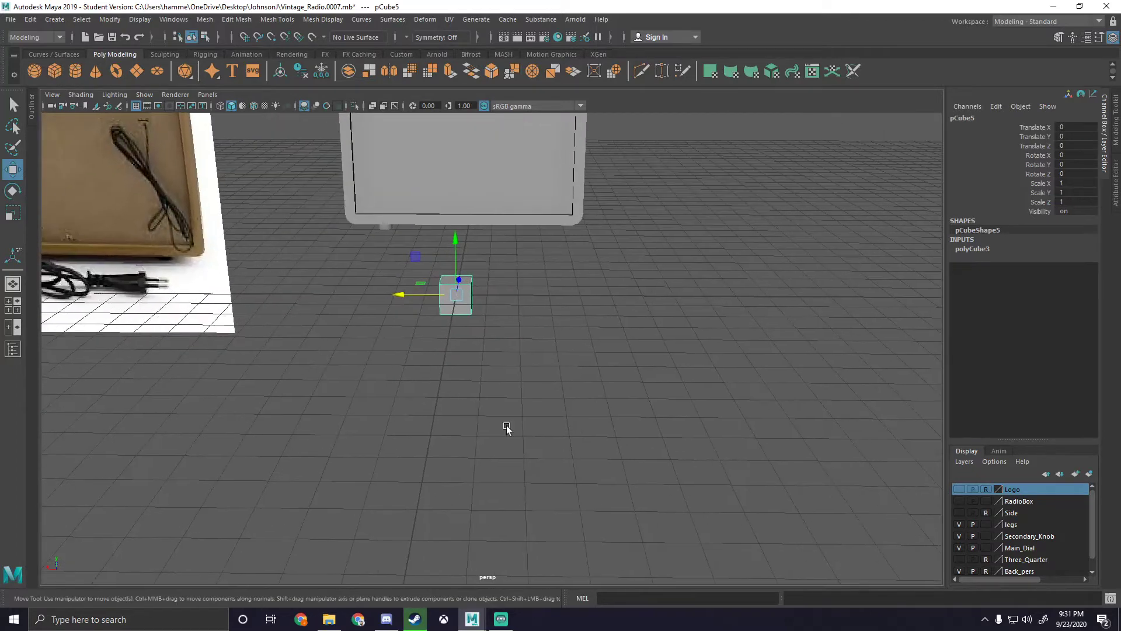
drag(464, 284, 514, 354)
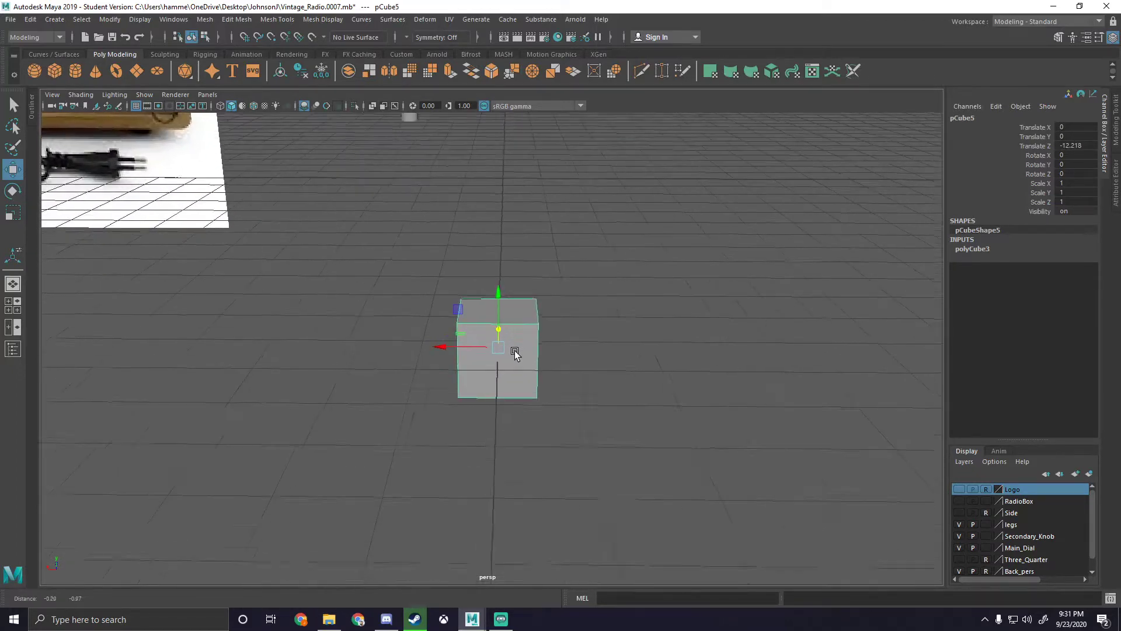
click(410, 73)
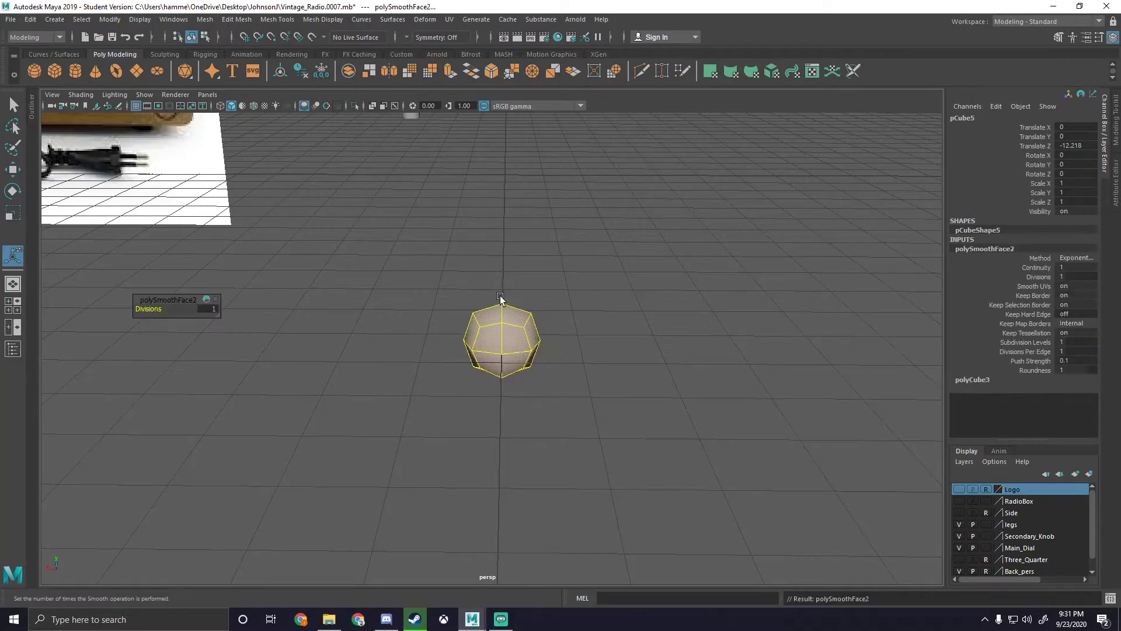
Step: Lift the smoothed cube slightly above the grid, to Translate Y 0.853
click(566, 345)
click(517, 336)
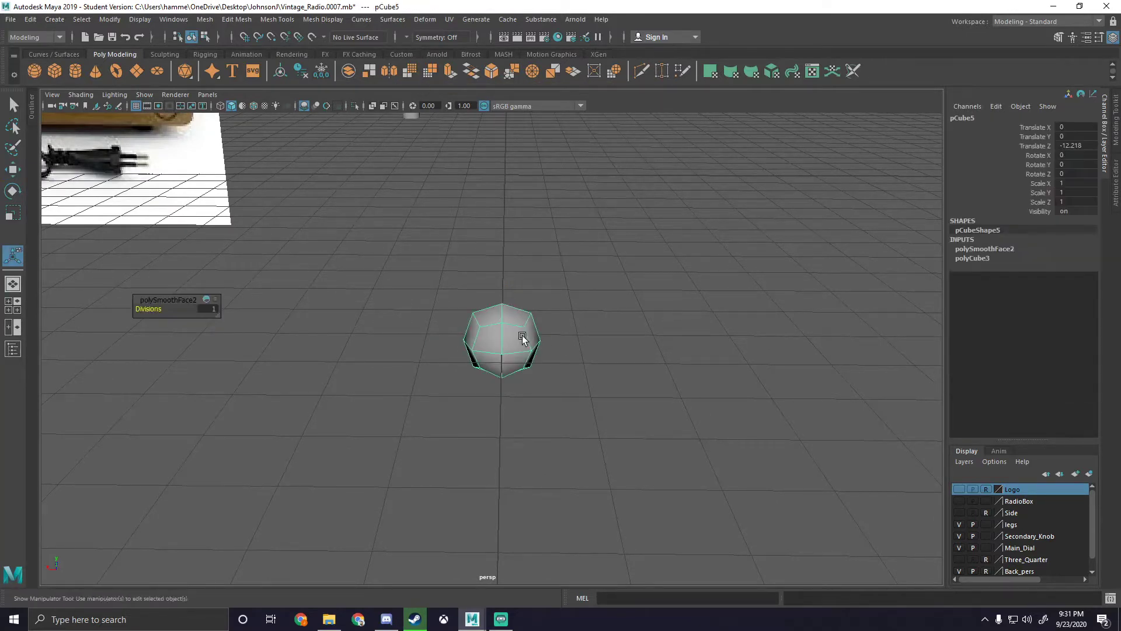
key(w)
drag(508, 284, 475, 459)
alt+right_drag(474, 460, 531, 353)
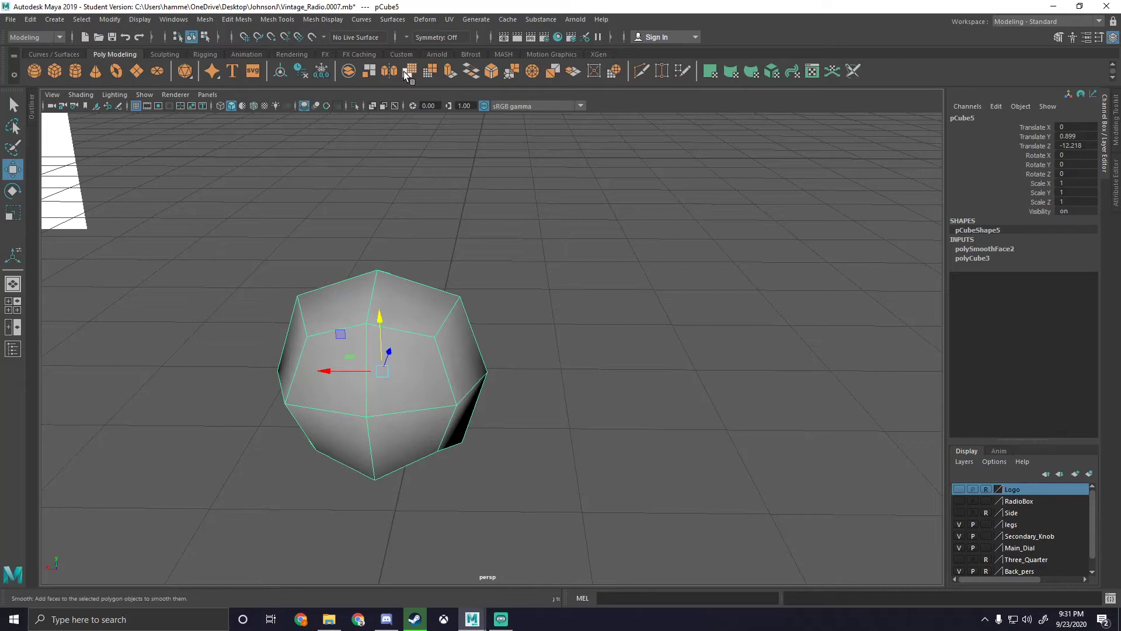
key(ctrl+z)
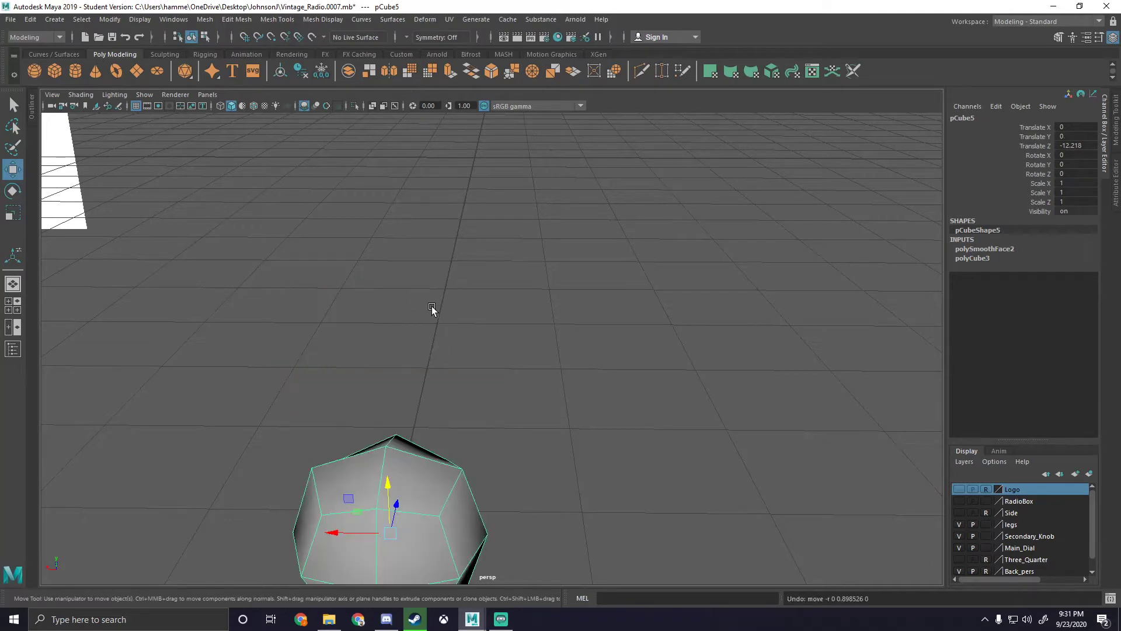
drag(392, 488, 400, 326)
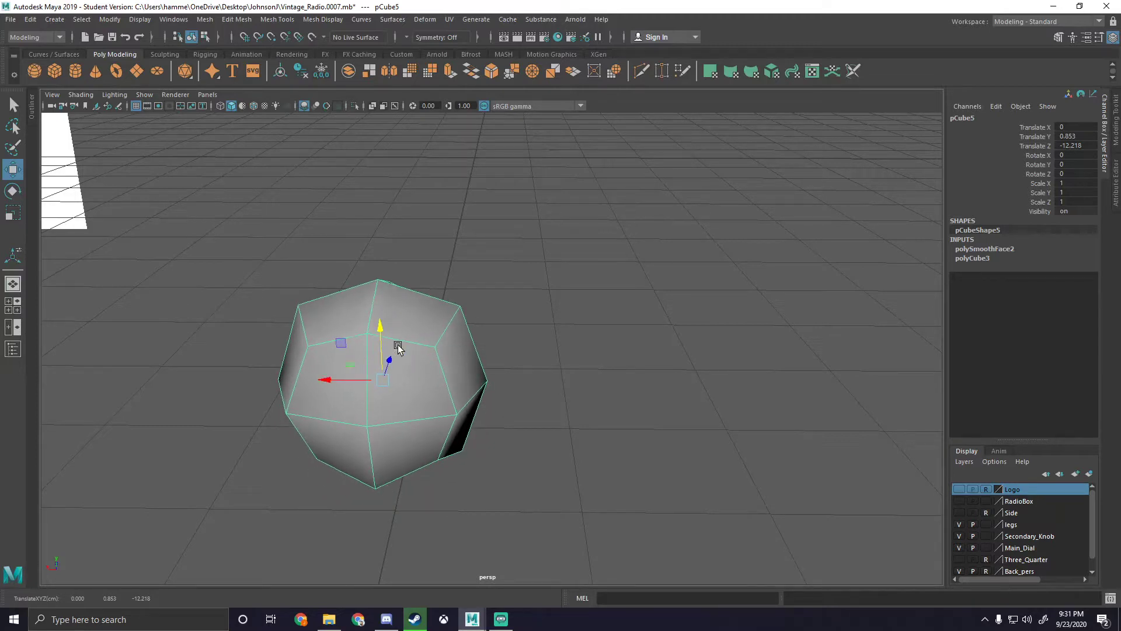
scroll(513, 362, down, 5)
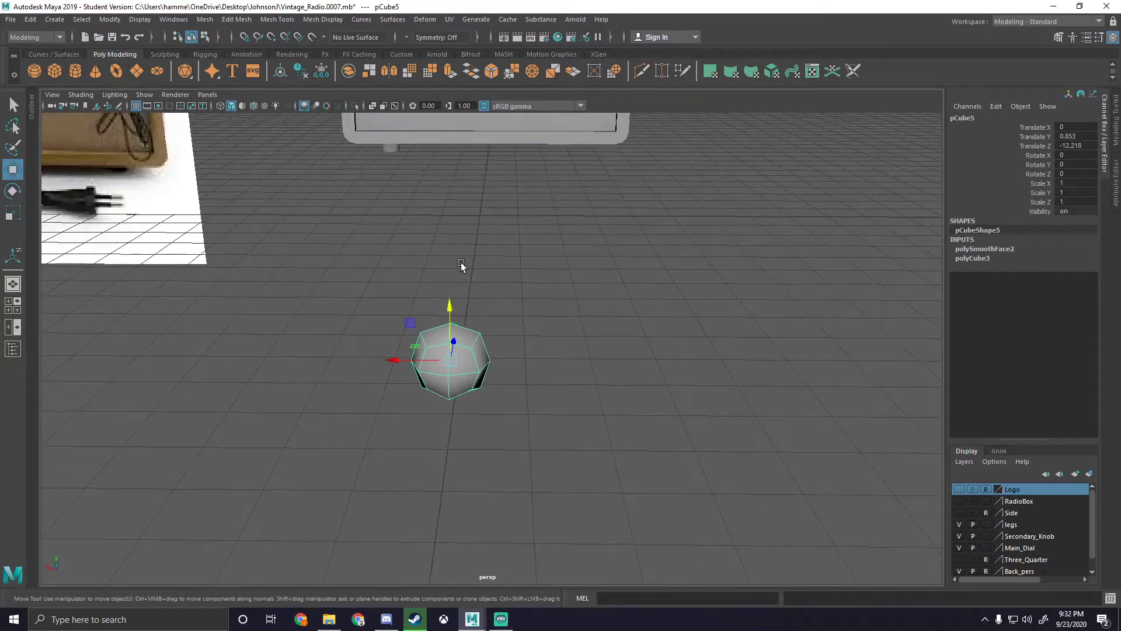
Step: Duplicate the smoothed cube, shift the copy along X, and reduce it to 50 percent
key(ctrl+d)
drag(408, 368, 460, 386)
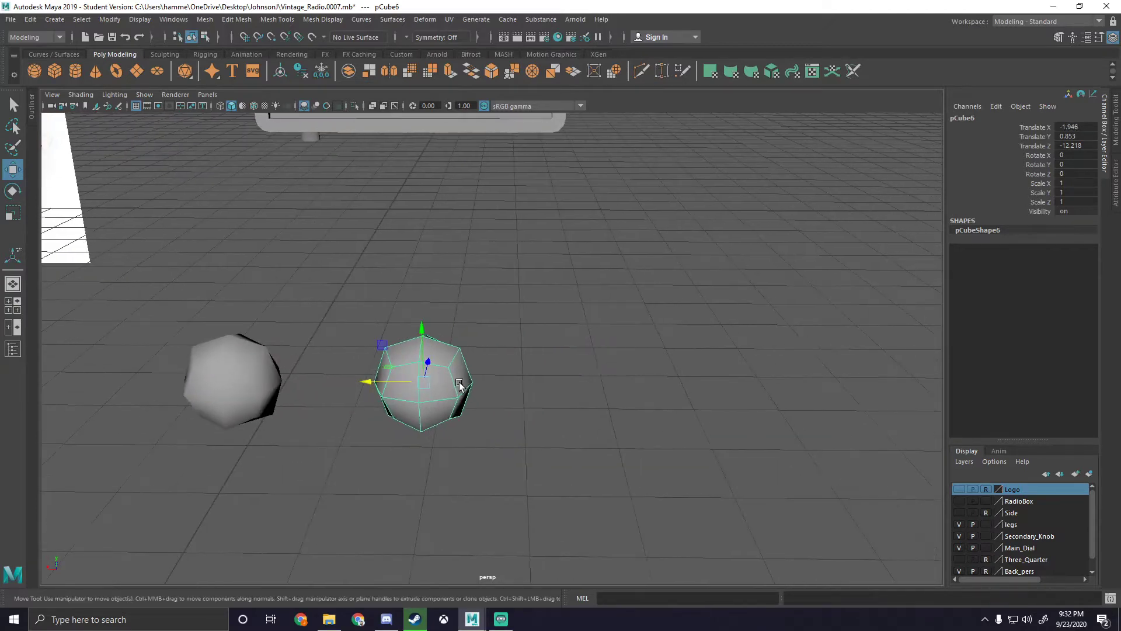
click(430, 71)
mouse_move(493, 388)
alt+mouse_down()
mouse_move(471, 368)
mouse_move(258, 352)
mouse_move(406, 368)
mouse_move(475, 350)
mouse_move(491, 388)
alt+mouse_up()
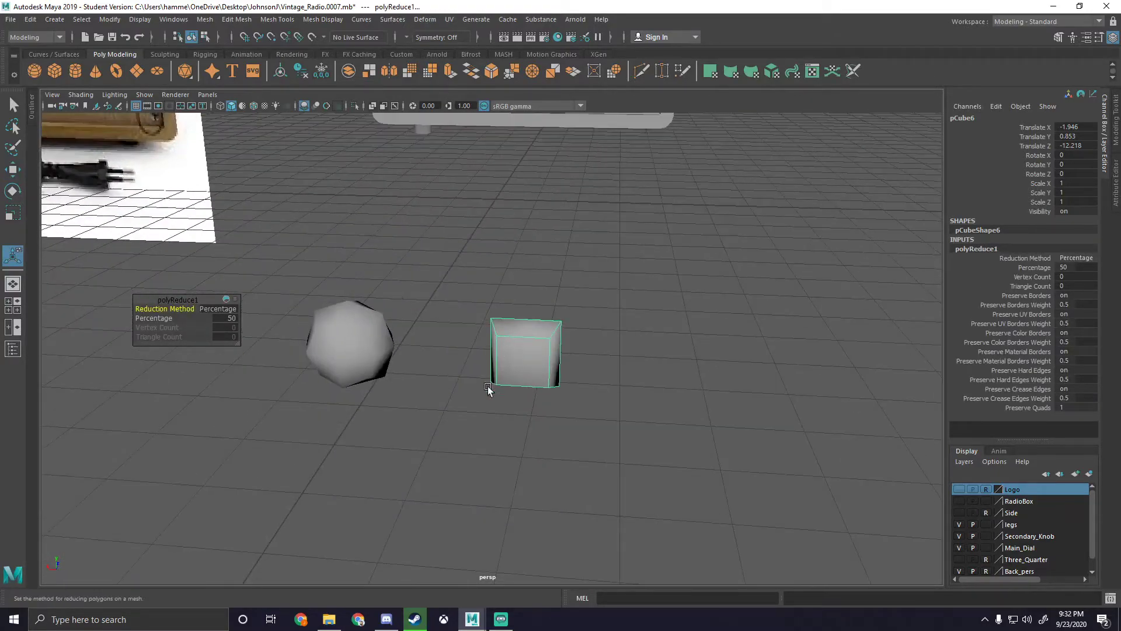
click(345, 335)
click(501, 357)
click(370, 345)
click(545, 356)
alt+drag(545, 356, 352, 354)
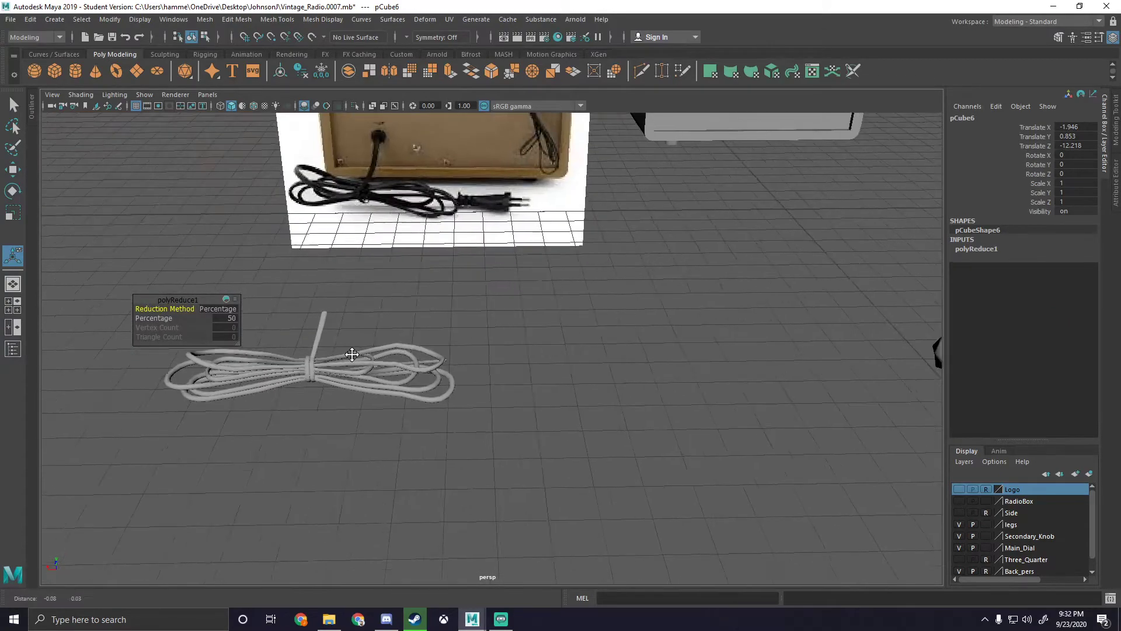
click(351, 354)
key(f)
scroll(476, 388, up, 6)
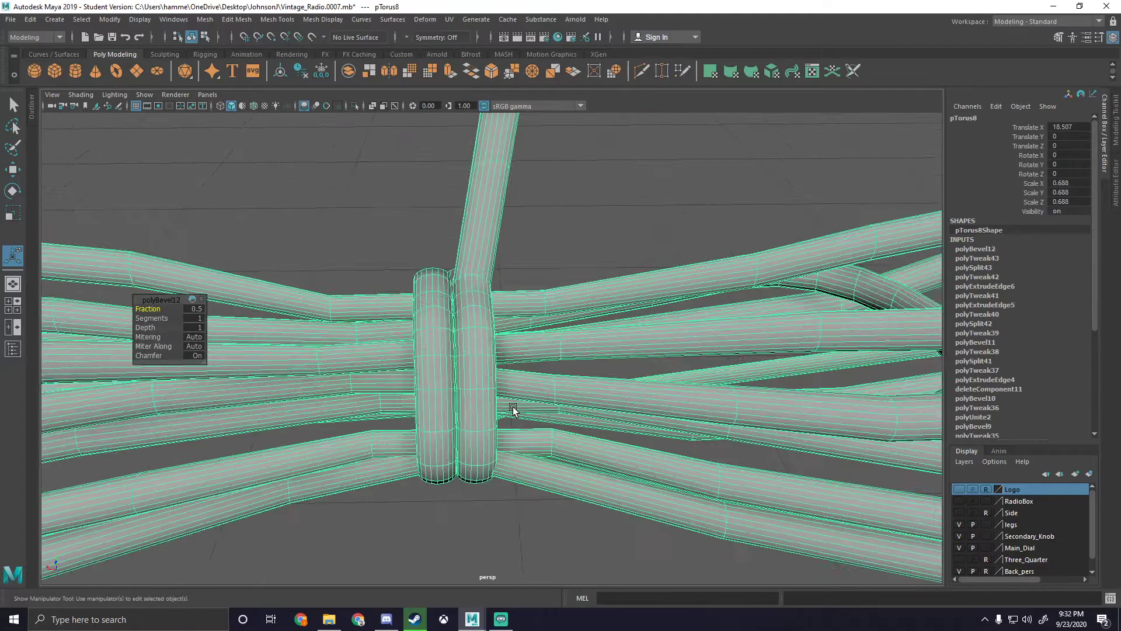
scroll(504, 406, down, 6)
alt+drag(528, 371, 476, 372)
alt+middle_drag(476, 372, 459, 373)
click(428, 331)
scroll(444, 360, down, 4)
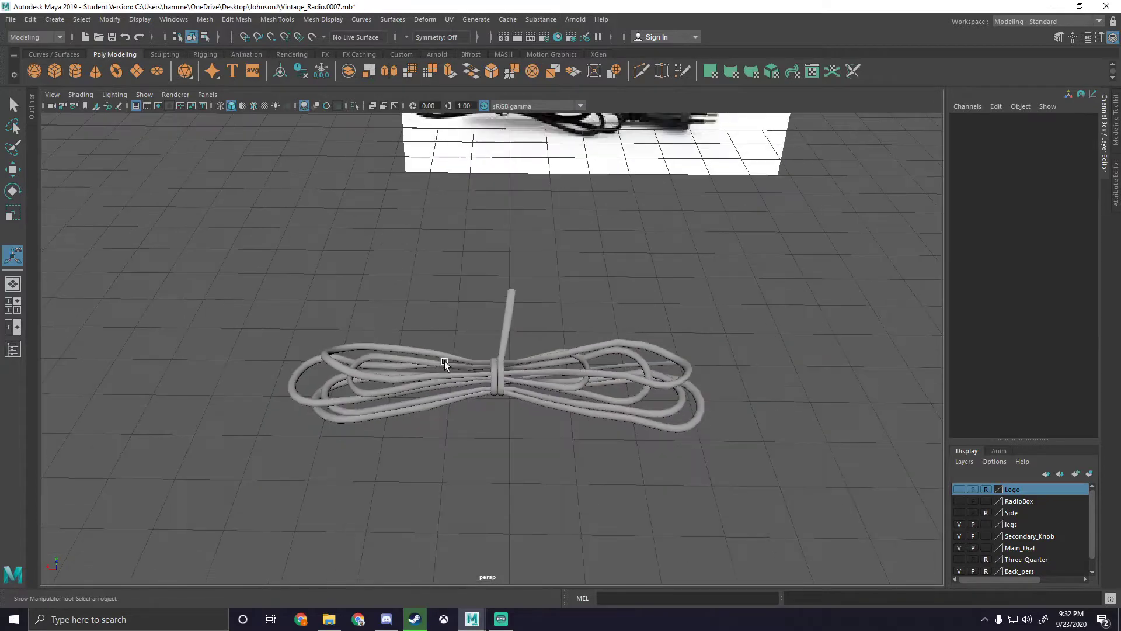
click(314, 445)
click(335, 354)
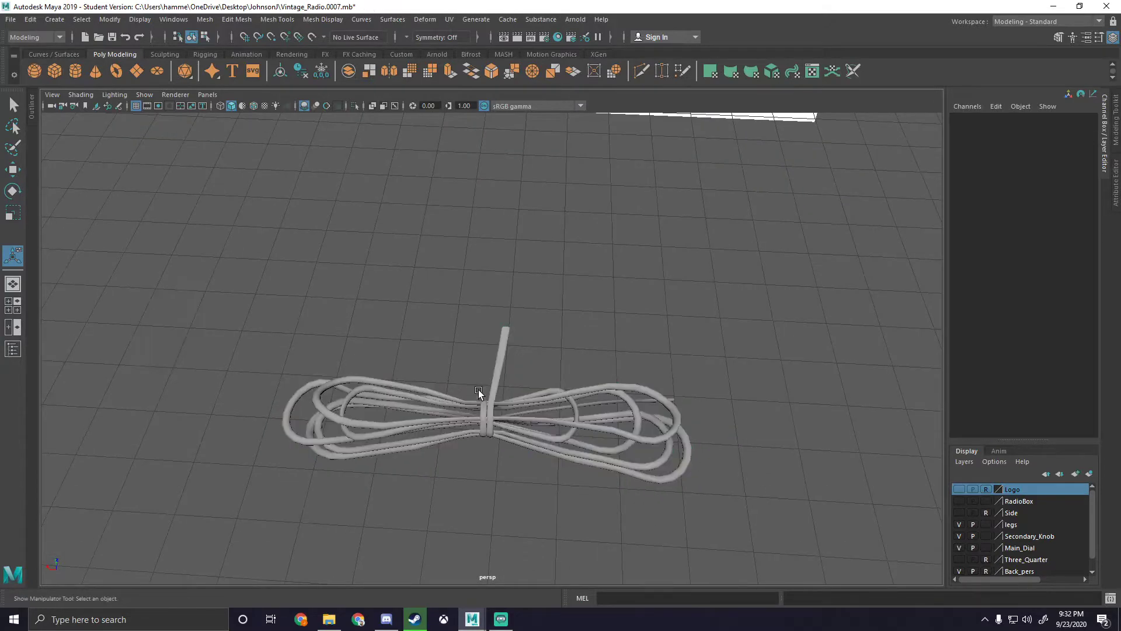
mouse_move(478, 390)
alt+mouse_down()
mouse_move(483, 345)
mouse_move(468, 353)
mouse_move(466, 387)
alt+mouse_up()
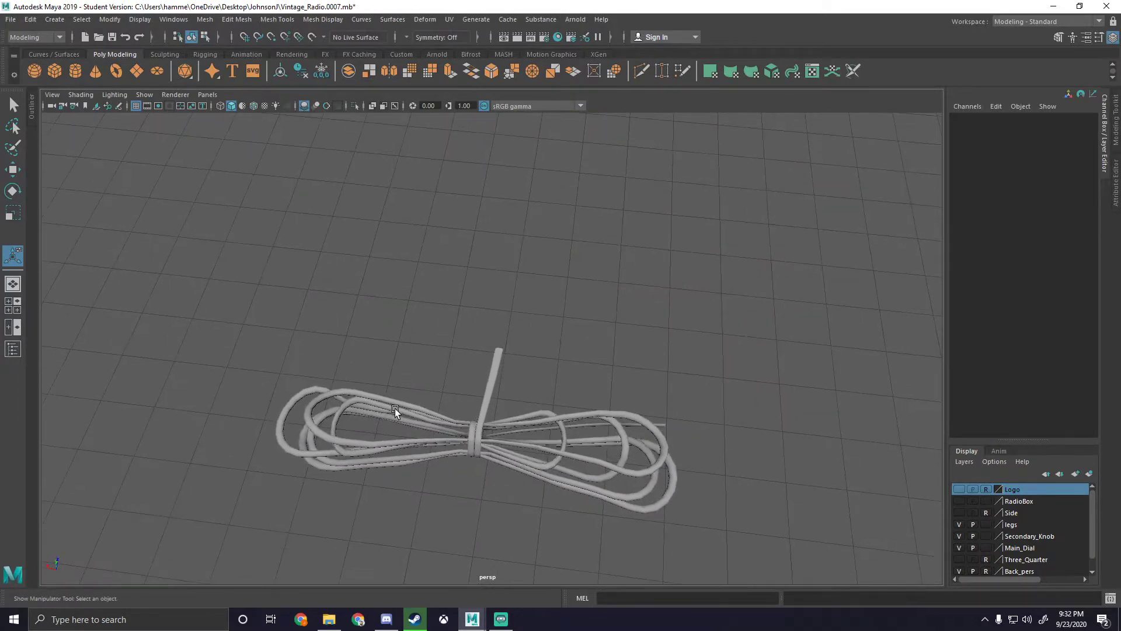
alt+drag(408, 410, 458, 373)
alt+middle_drag(458, 372, 461, 400)
alt+drag(461, 401, 426, 345)
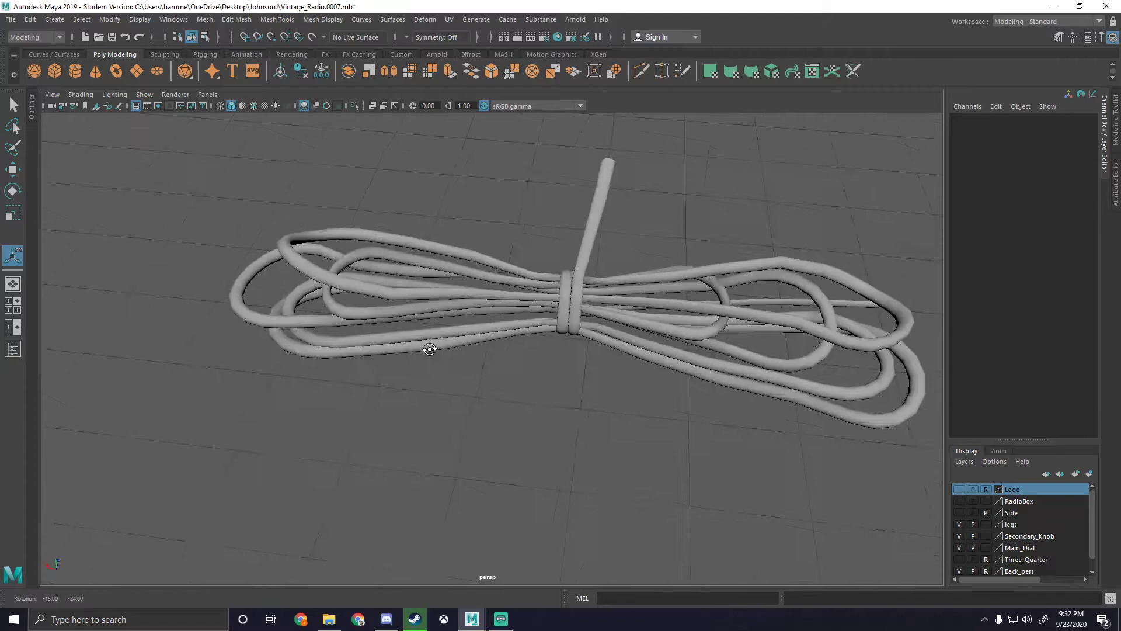
alt+middle_drag(425, 346, 422, 396)
scroll(451, 383, up, 3)
scroll(456, 363, down, 5)
alt+drag(455, 363, 426, 405)
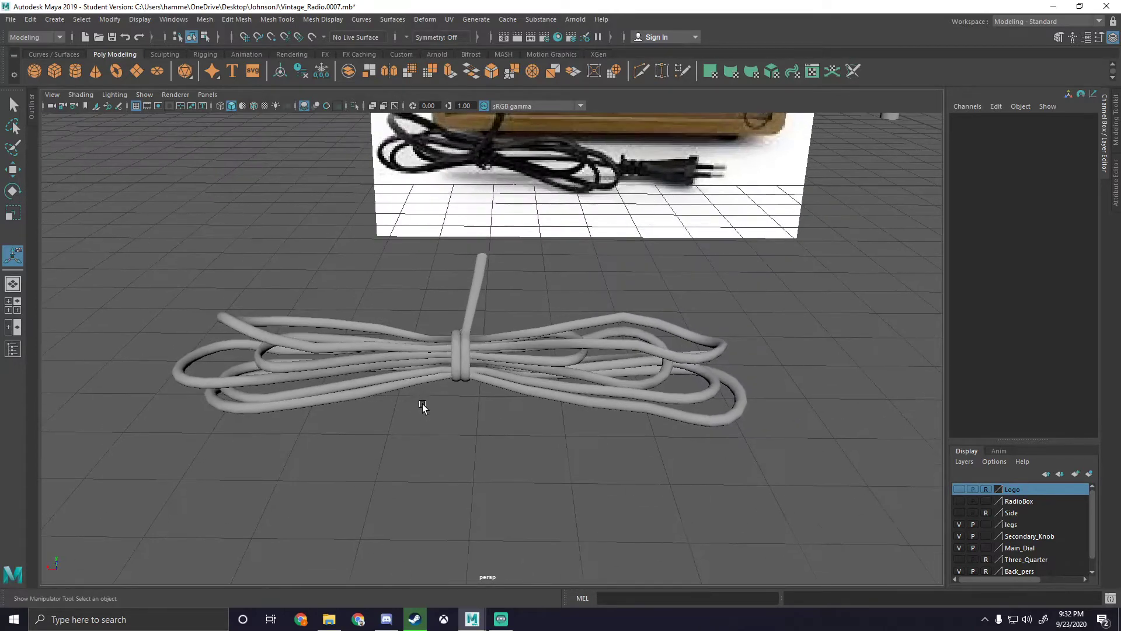
click(457, 362)
scroll(448, 395, down, 3)
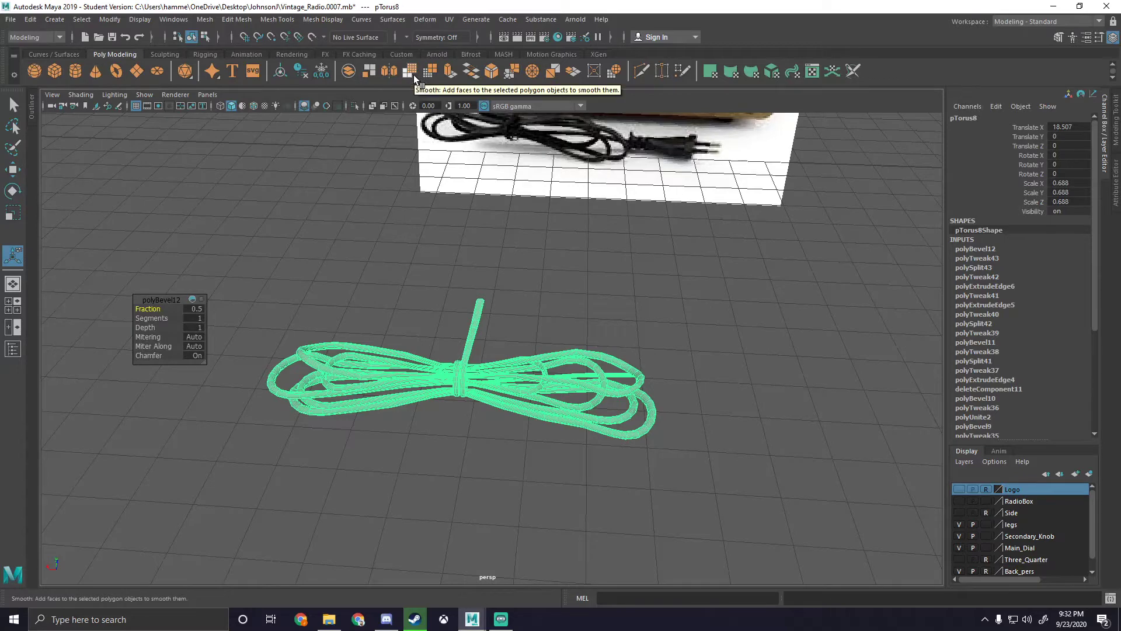
Step: Raise the coiled cord's Reduce percentage to about 68.7 in the in-view editor
alt+right_drag(490, 177, 551, 305)
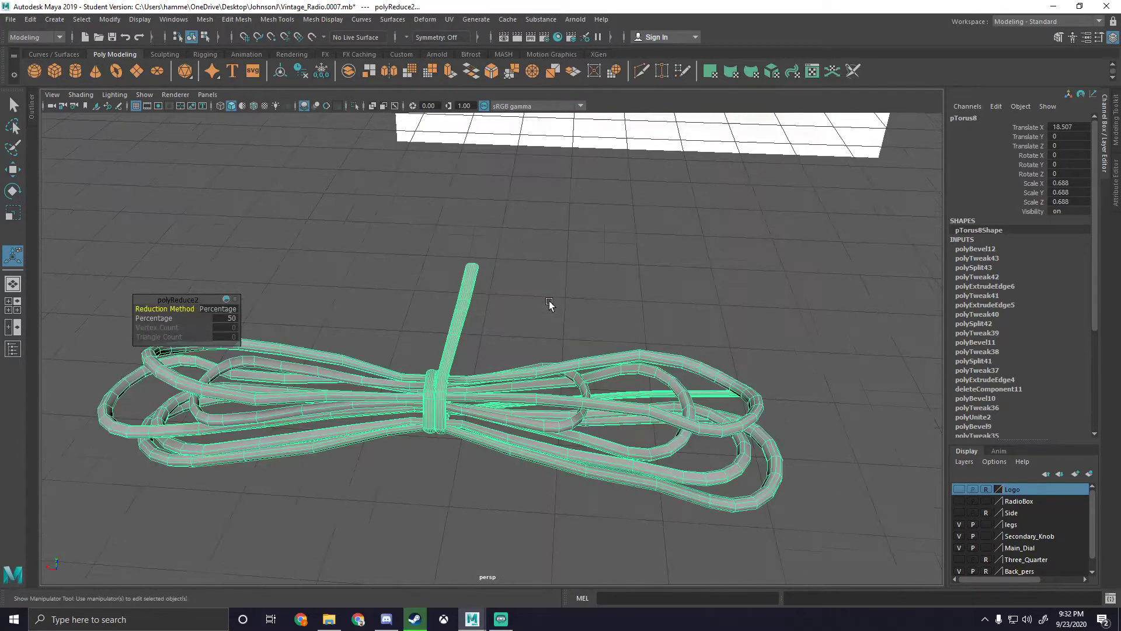
alt+middle_drag(551, 305, 672, 280)
alt+right_drag(671, 281, 258, 332)
click(153, 318)
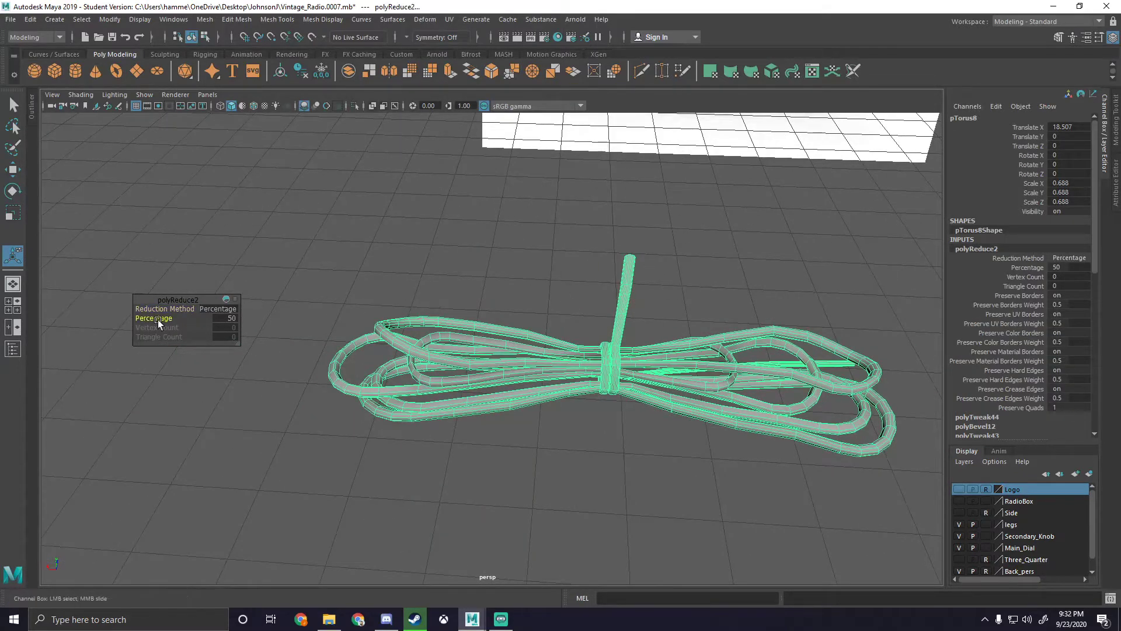
scroll(451, 325, up, 5)
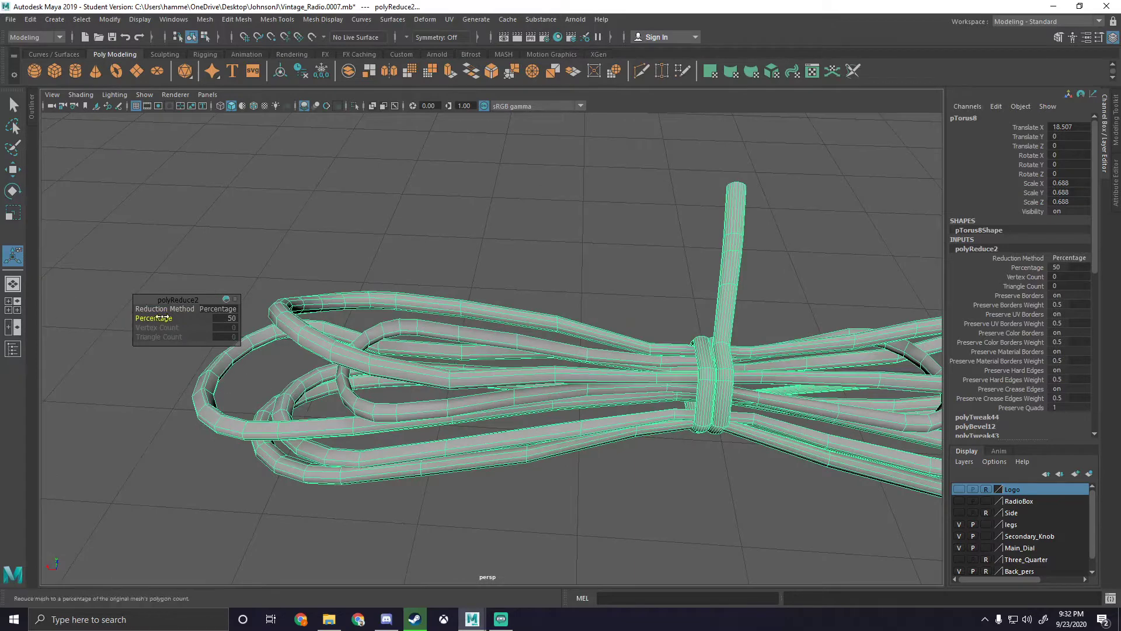
drag(164, 318, 271, 324)
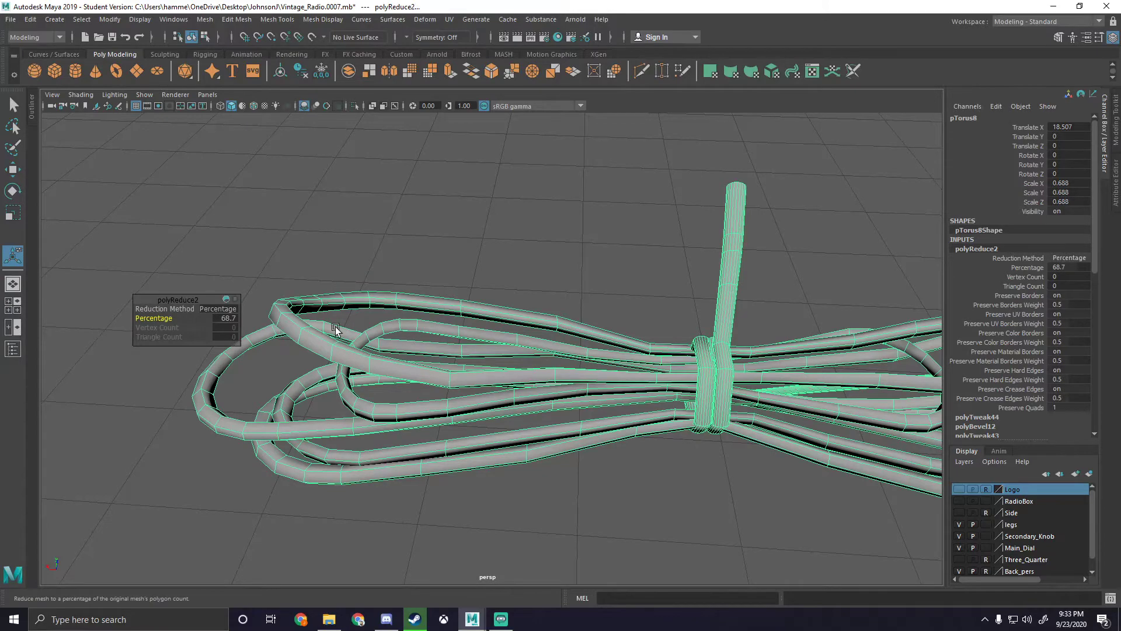
Step: Lower the cord's reduction to about 61.6 percent after inspecting the knot, then deselect it
alt+drag(543, 336, 385, 335)
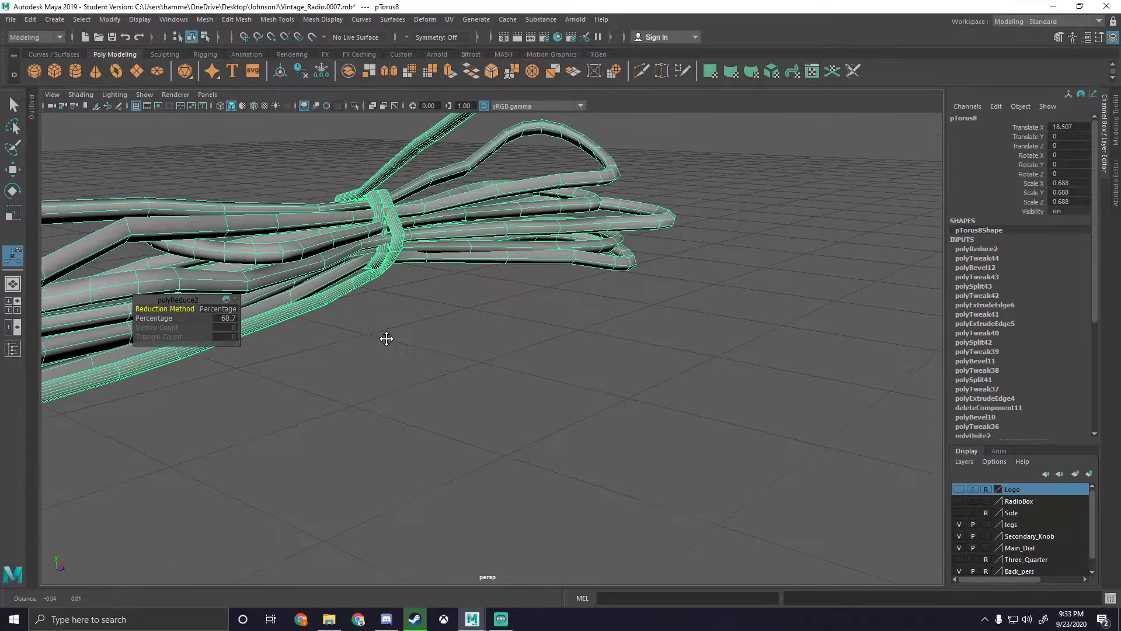
alt+middle_drag(386, 335, 468, 349)
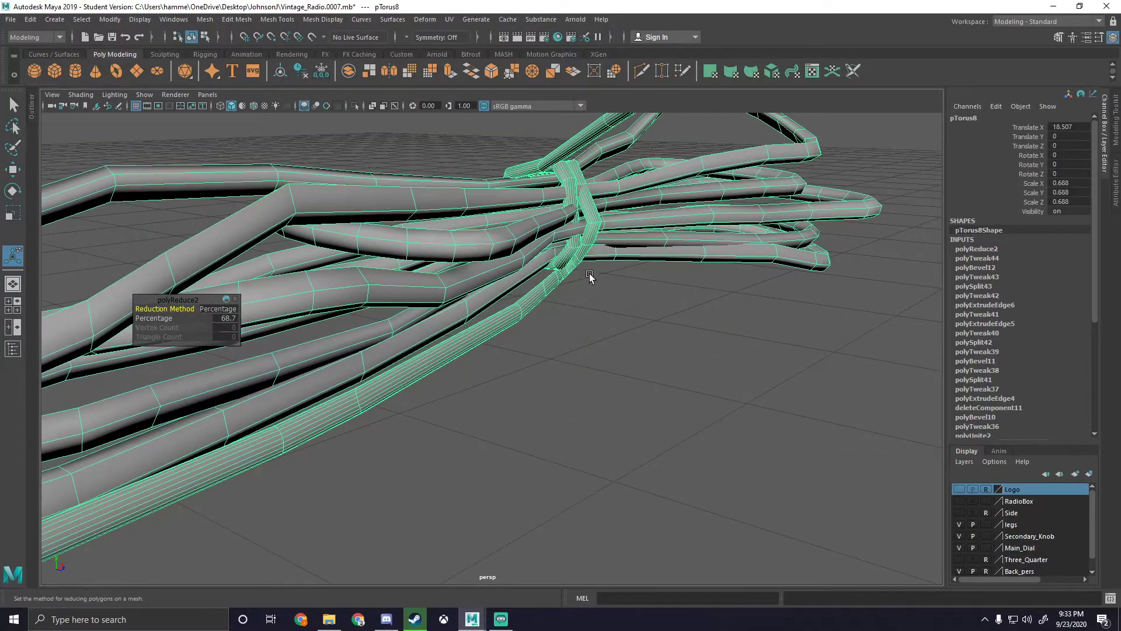
alt+drag(589, 276, 478, 329)
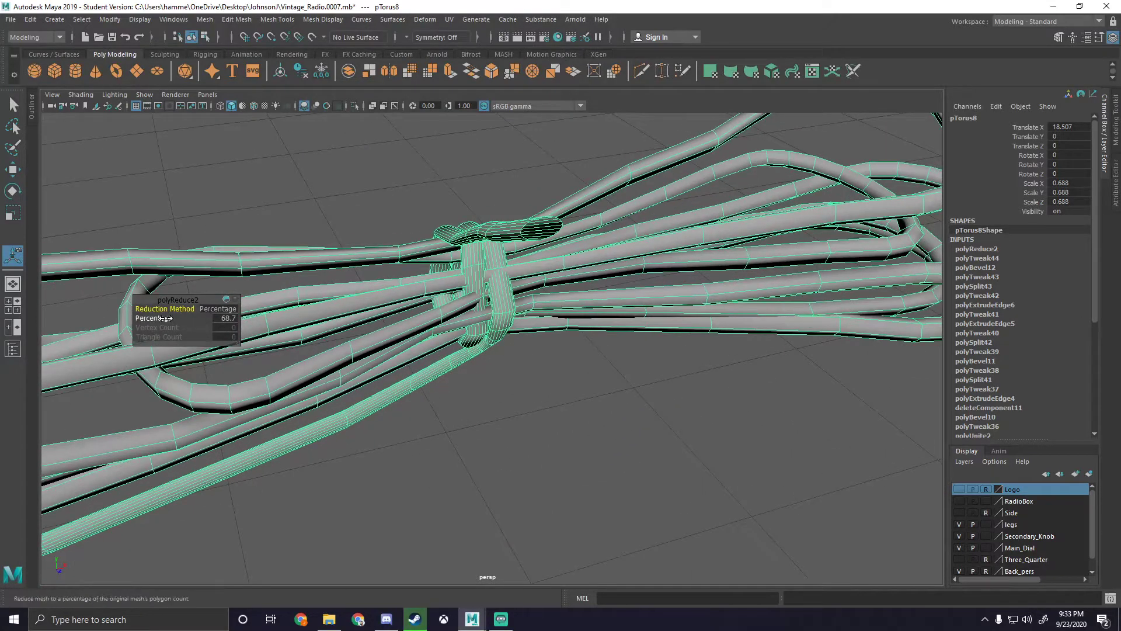
drag(166, 318, 125, 310)
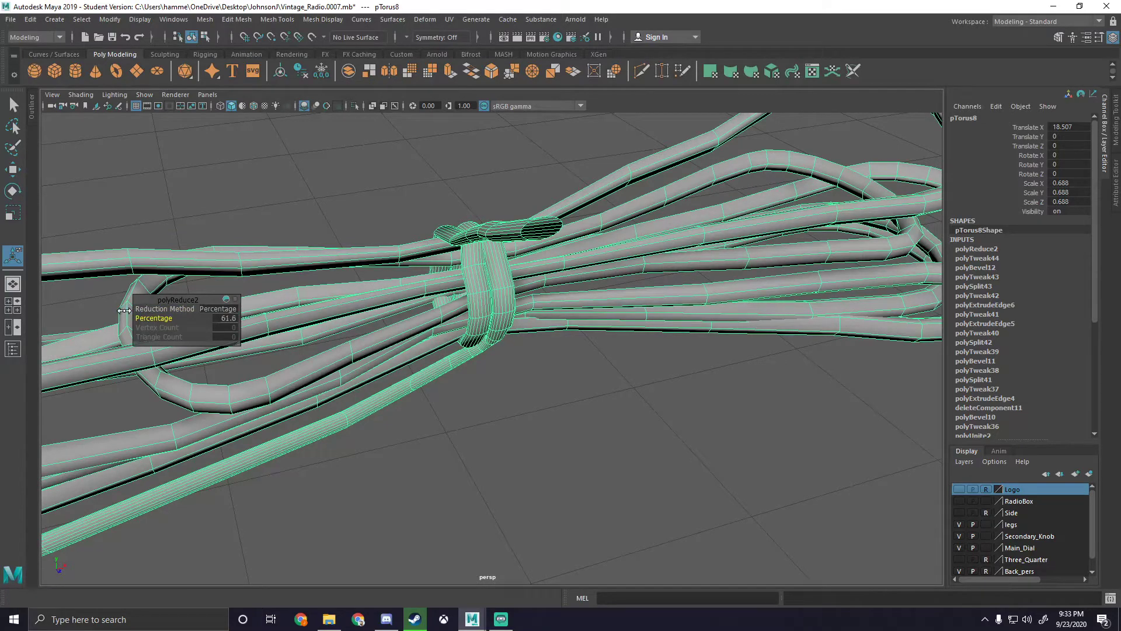
alt+drag(302, 165, 484, 318)
click(494, 252)
Step: Select the cord mesh in edge mode and pick edges near the knot
key(q)
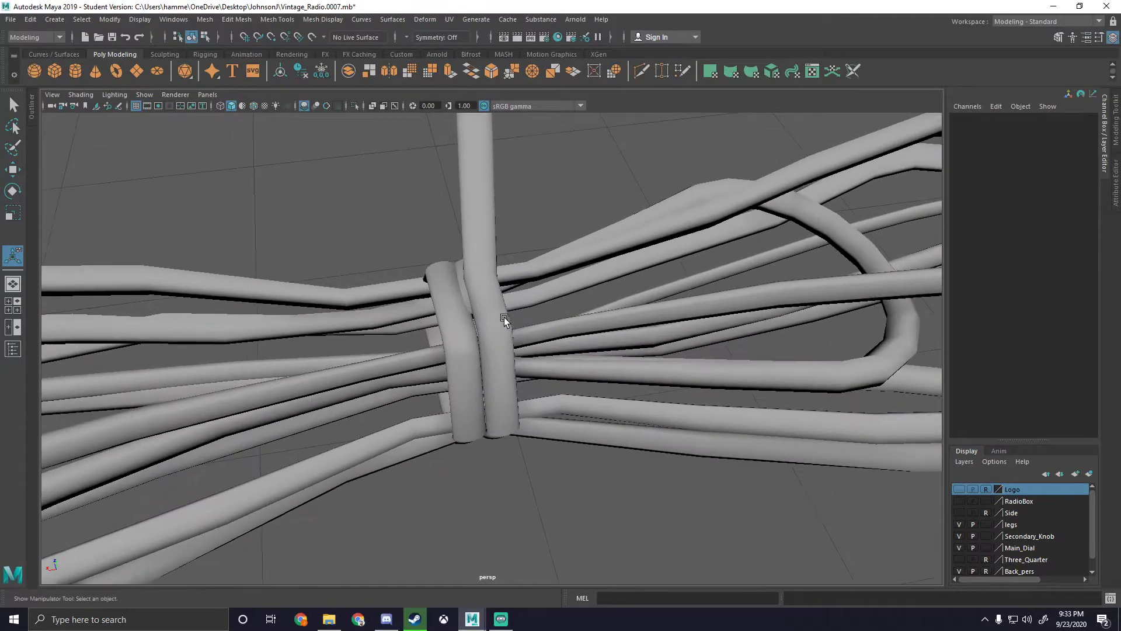
click(479, 322)
right_drag(476, 325, 485, 310)
click(489, 300)
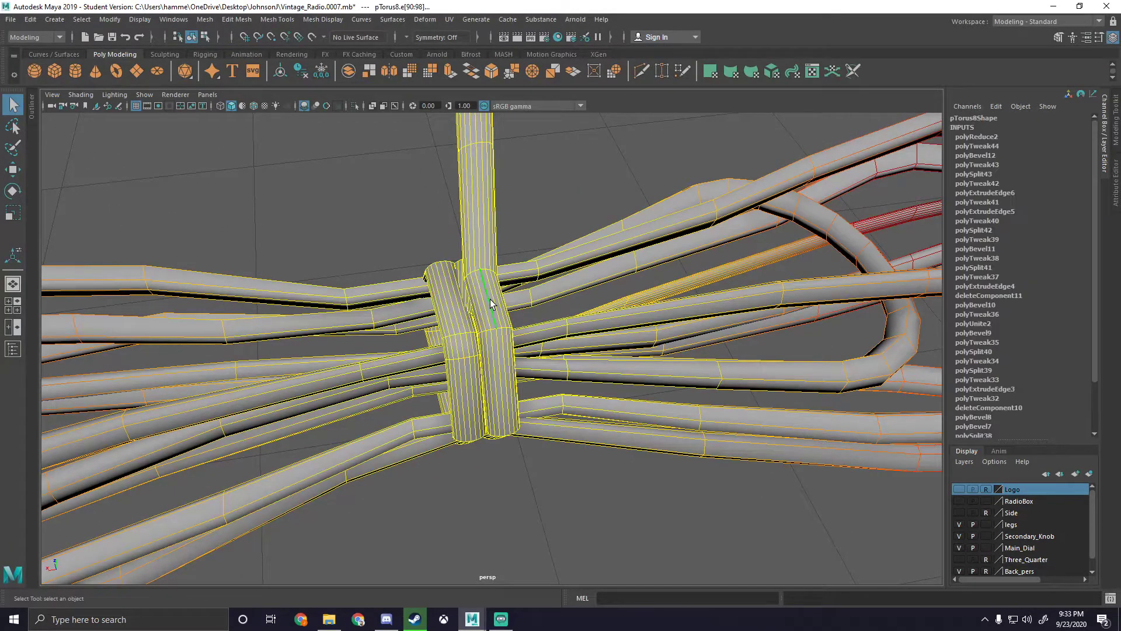
click(493, 298)
alt+drag(493, 298, 470, 253)
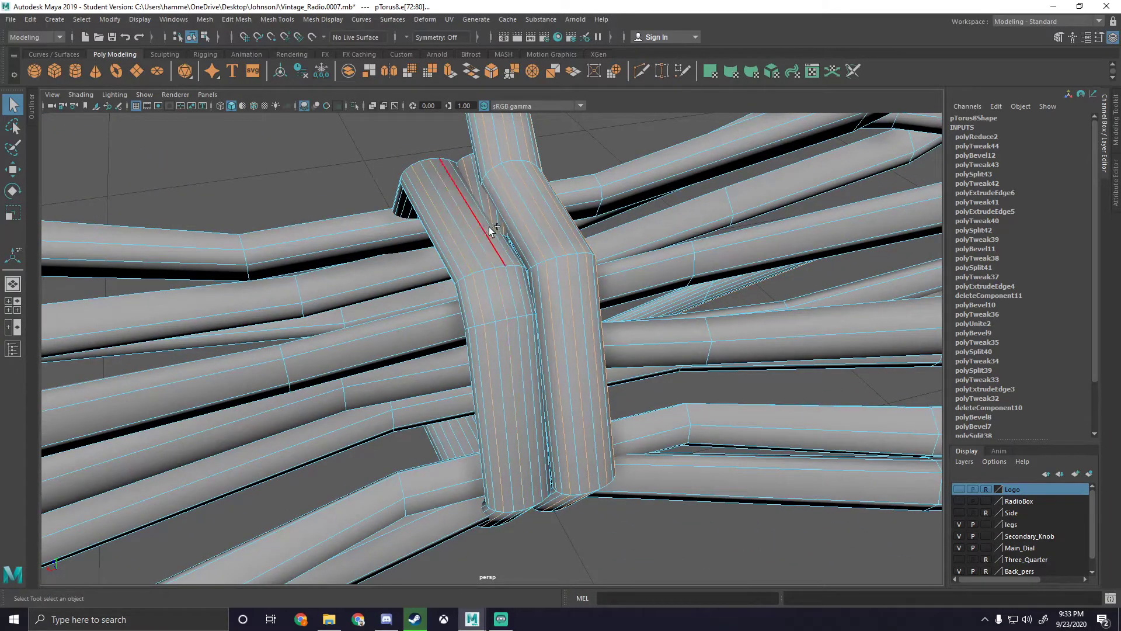
Step: Add two edges on the tie band to the edge selection
alt+drag(489, 227, 446, 286)
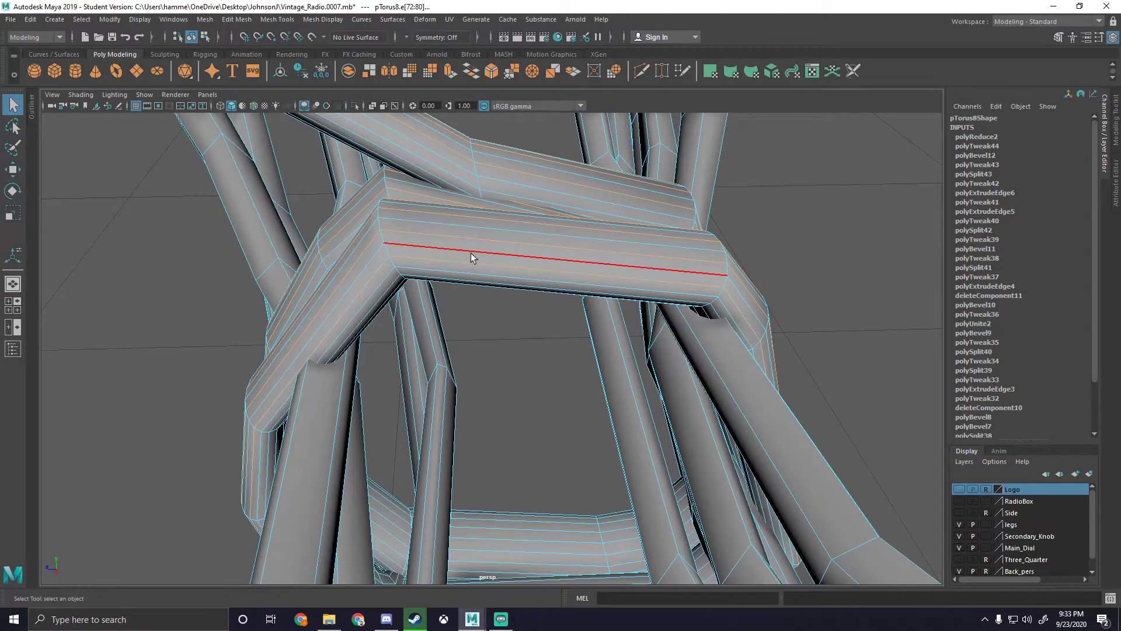
scroll(472, 257, up, 6)
scroll(490, 325, down, 5)
scroll(490, 321, up, 3)
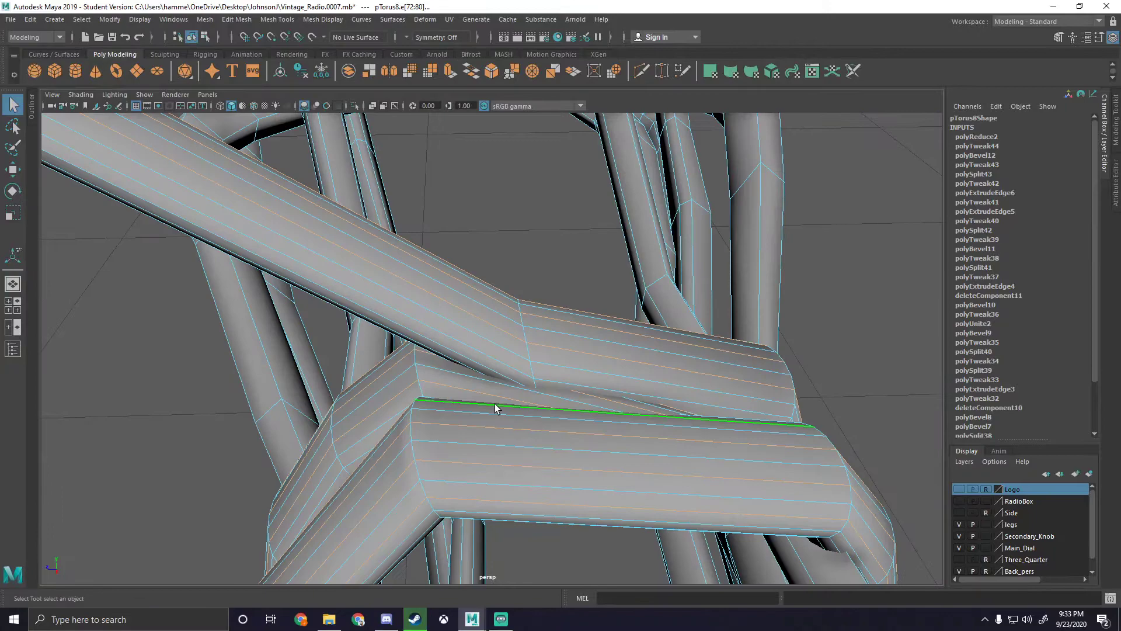
alt+drag(493, 456, 508, 432)
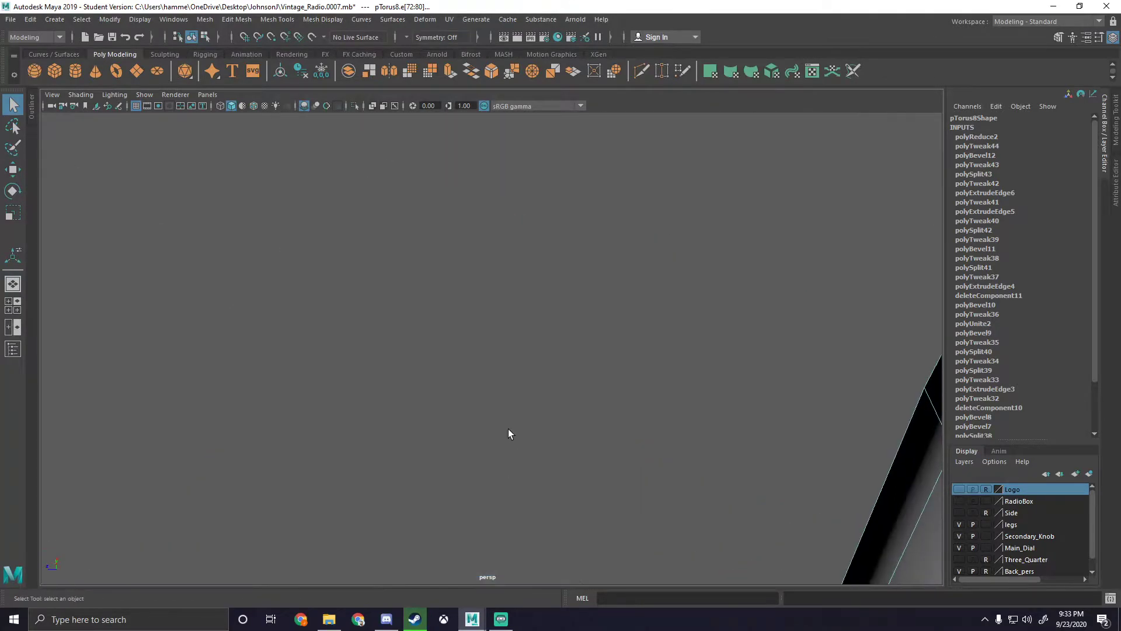
alt+middle_drag(508, 434, 460, 350)
scroll(460, 349, up, 3)
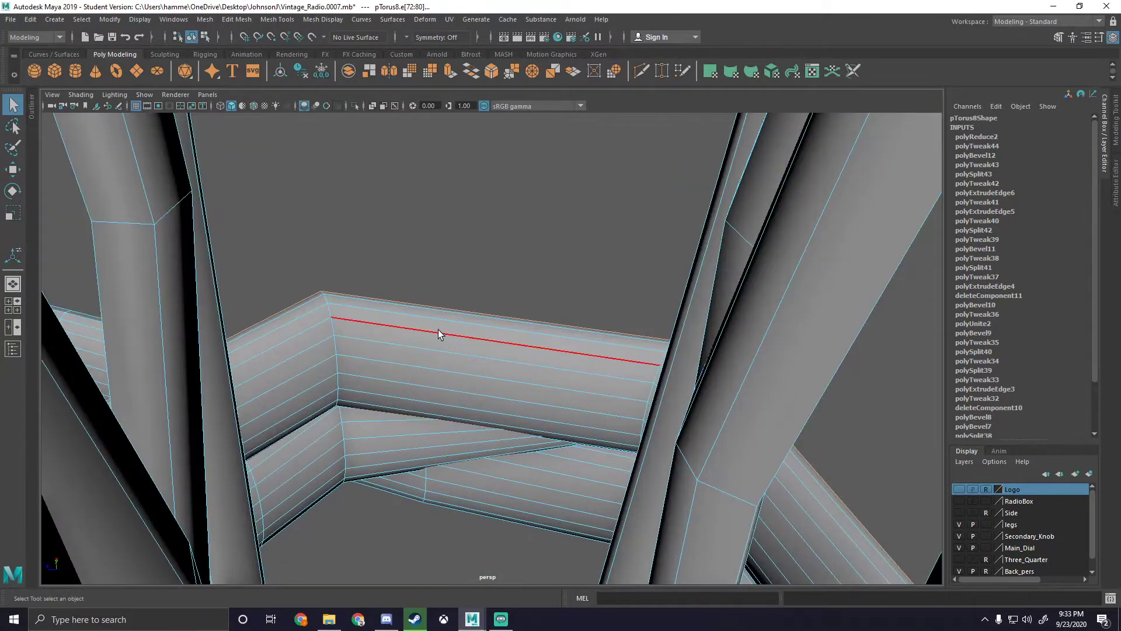
shift+click(439, 352)
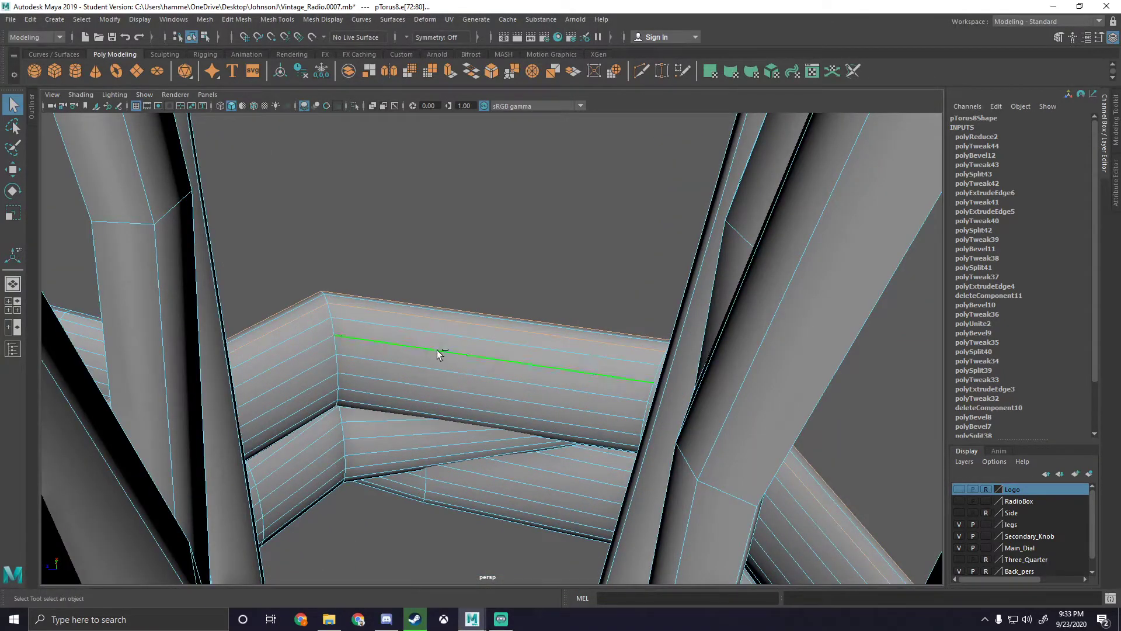
shift+click(435, 384)
Step: Select three edge loops around the band and remove them with Delete Edge
alt+drag(447, 390, 701, 400)
alt+middle_drag(701, 400, 665, 388)
alt+drag(665, 388, 554, 399)
double_click(494, 352)
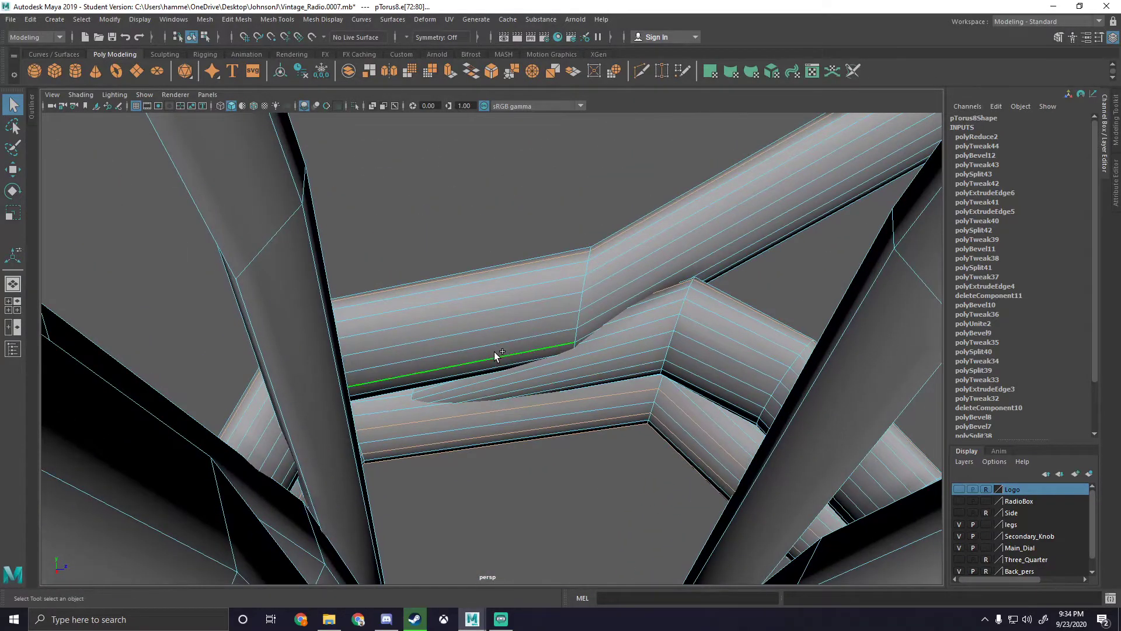
double_click(493, 328)
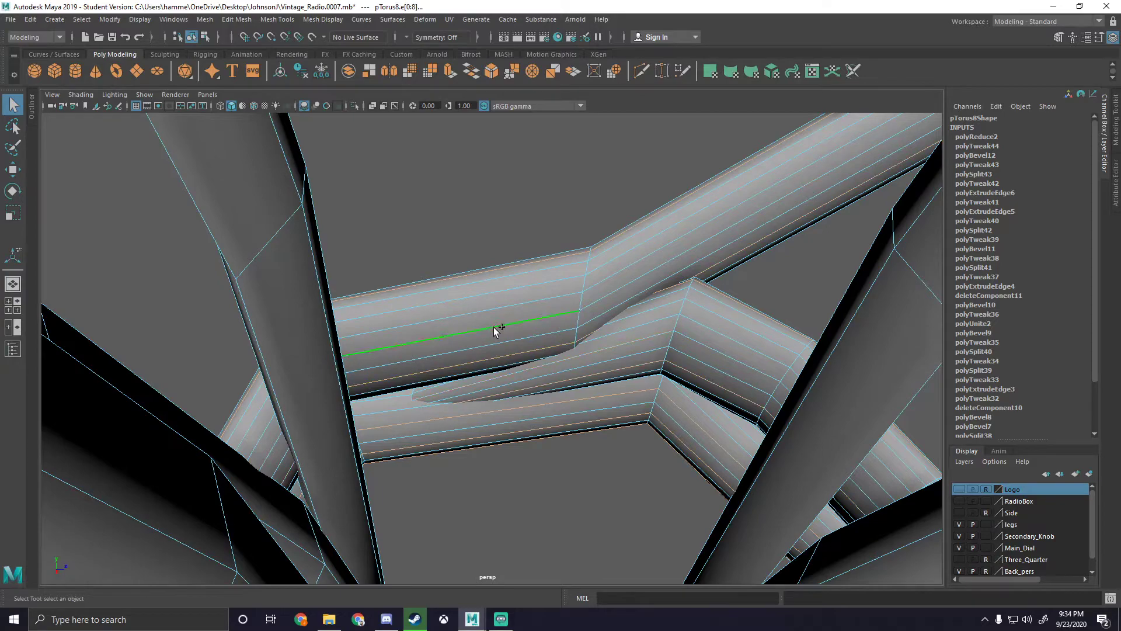
double_click(498, 295)
alt+drag(498, 295, 629, 391)
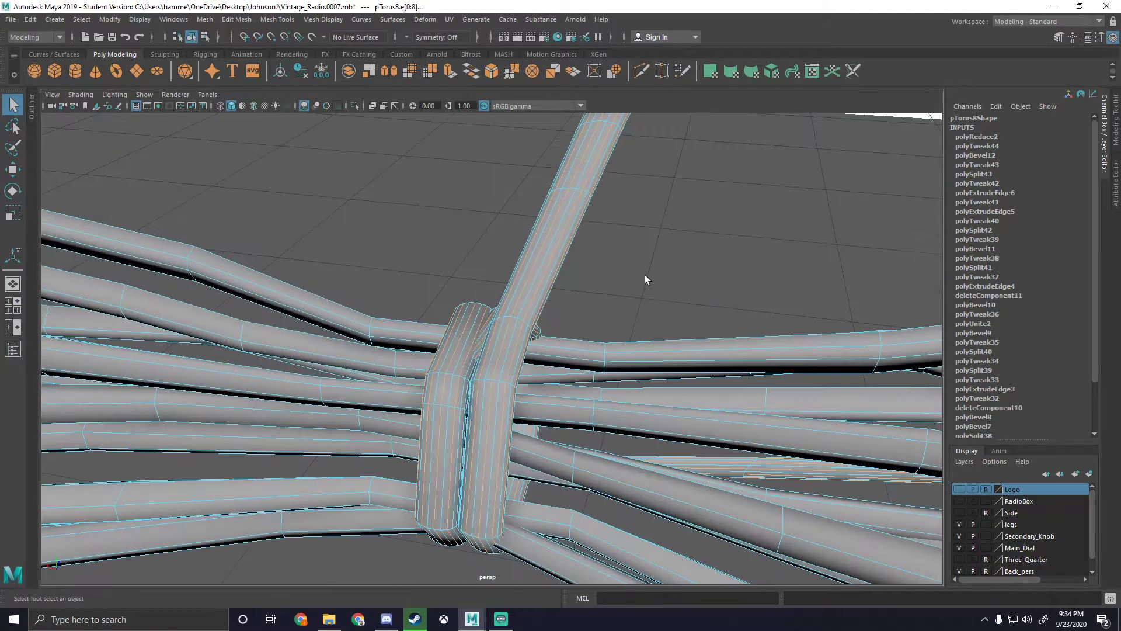
shift+right_drag(618, 260, 618, 300)
alt+drag(618, 300, 526, 350)
Step: Select edge loops on the right tube and band, delete them, then undo the deletion
scroll(440, 364, up, 5)
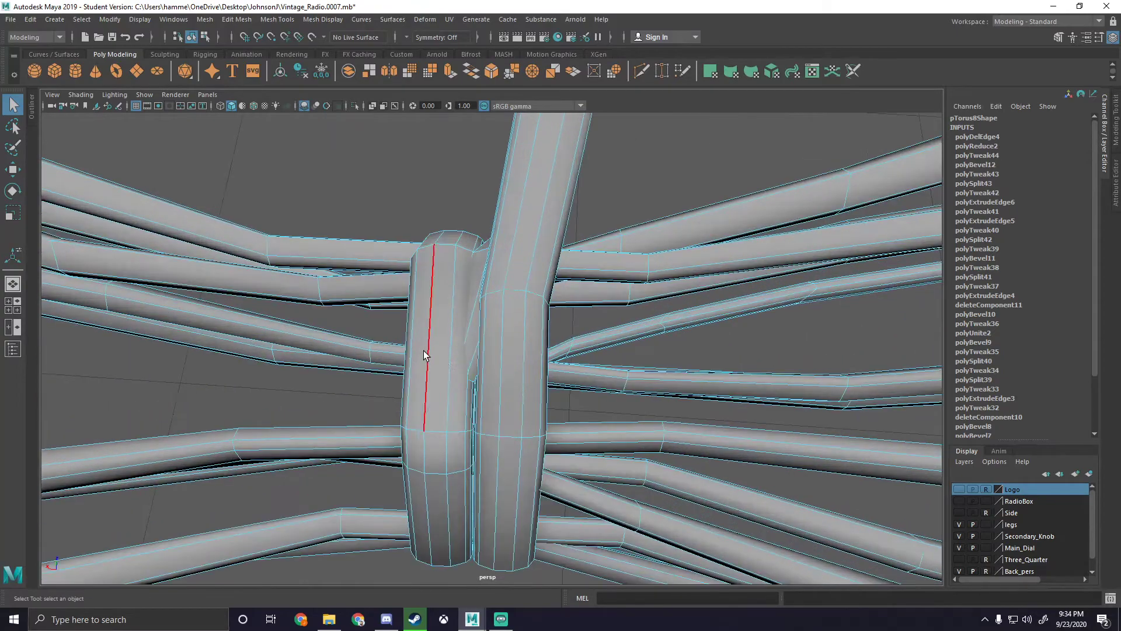
double_click(500, 330)
alt+drag(489, 325, 505, 300)
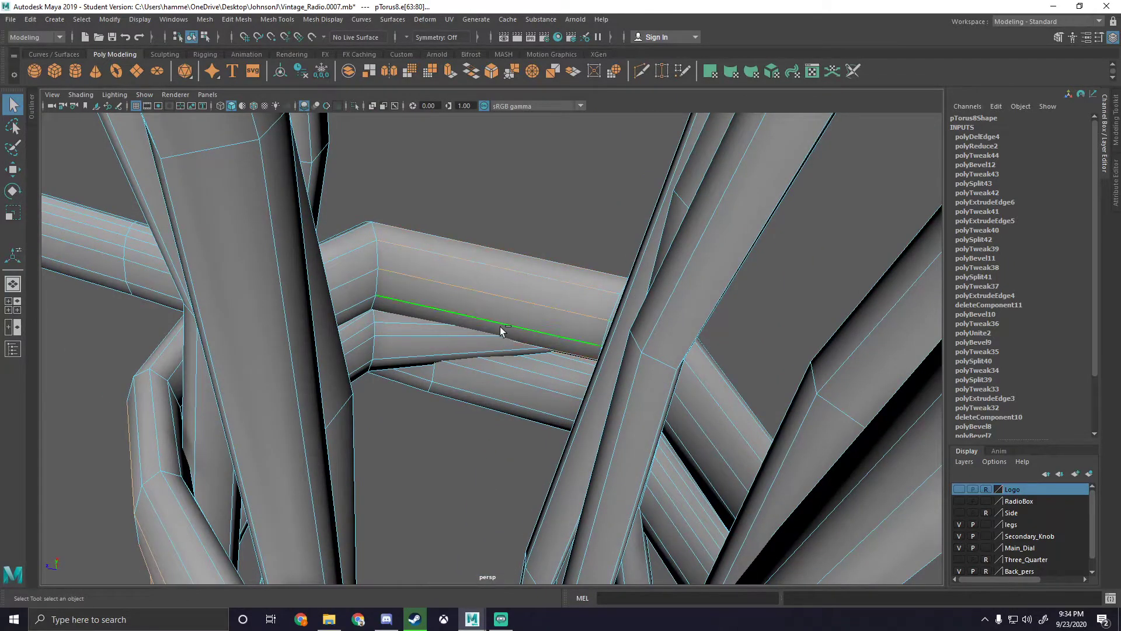
alt+drag(505, 378, 622, 300)
double_click(479, 348)
shift+right_drag(622, 299, 605, 309)
alt+drag(657, 303, 618, 327)
key(ctrl+z)
mouse_move(472, 336)
alt+mouse_down()
mouse_move(545, 325)
mouse_move(489, 352)
mouse_move(475, 376)
mouse_move(514, 380)
mouse_move(526, 343)
mouse_move(554, 343)
mouse_move(558, 367)
mouse_move(541, 380)
mouse_move(425, 382)
mouse_move(407, 352)
mouse_move(508, 345)
mouse_move(540, 266)
mouse_move(524, 258)
mouse_move(500, 358)
mouse_move(501, 348)
mouse_move(481, 350)
alt+mouse_up()
Step: Reselect edge loops along the tube, its outer edge, and a vertical loop on the band
click(402, 403)
double_click(405, 350)
double_click(528, 260)
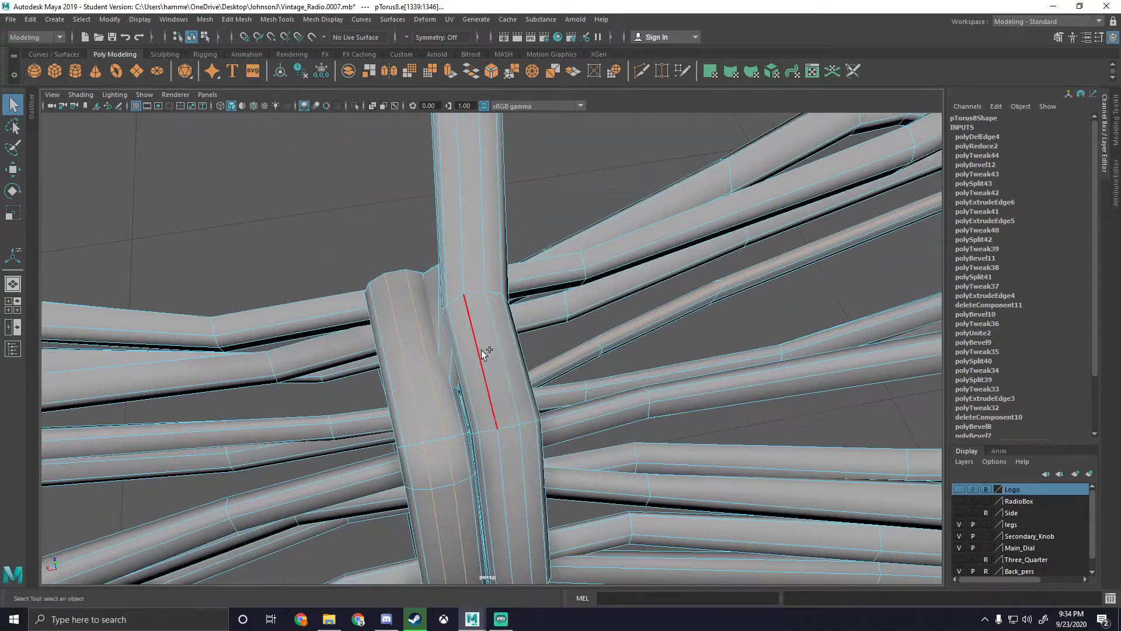
click(521, 350)
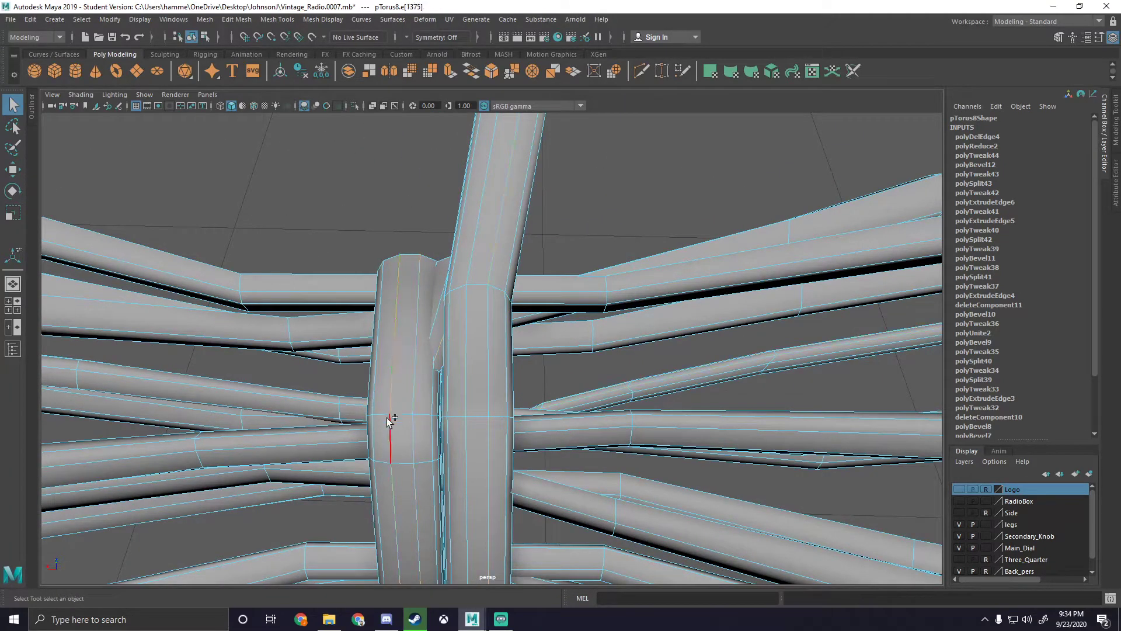
double_click(413, 374)
alt+drag(409, 422, 486, 304)
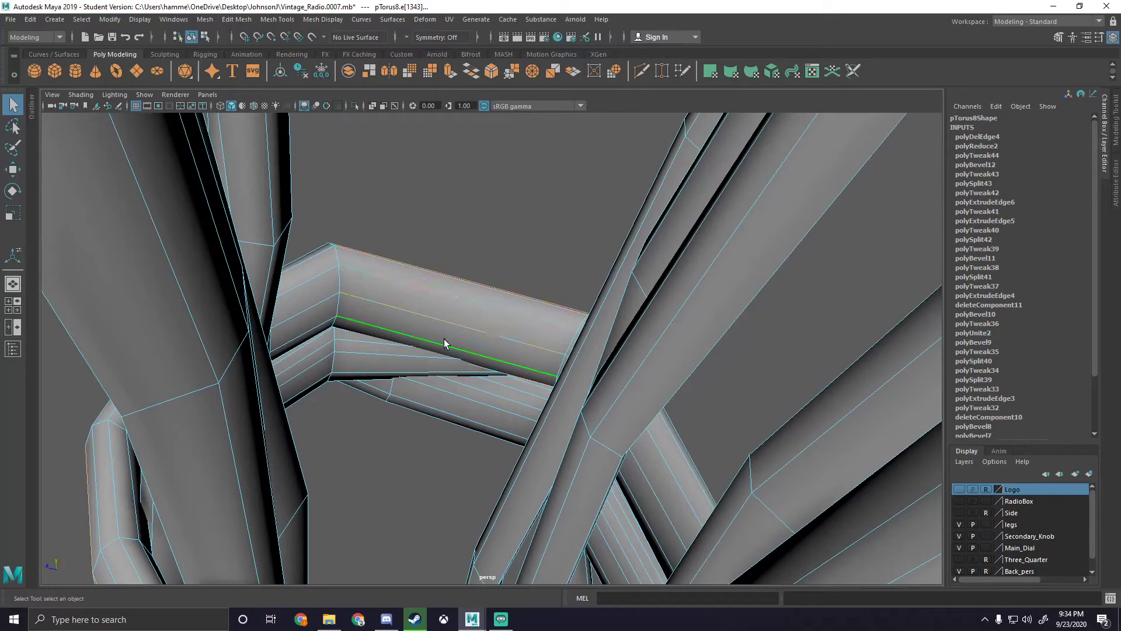
scroll(440, 356, down, 10)
alt+drag(437, 357, 489, 331)
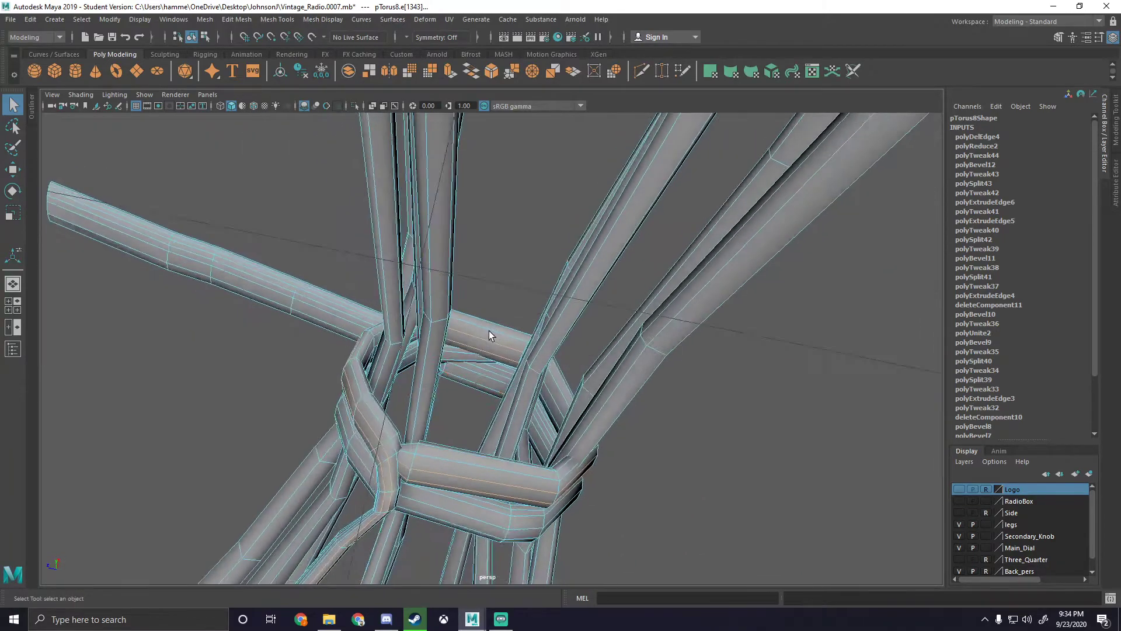
scroll(489, 331, up, 12)
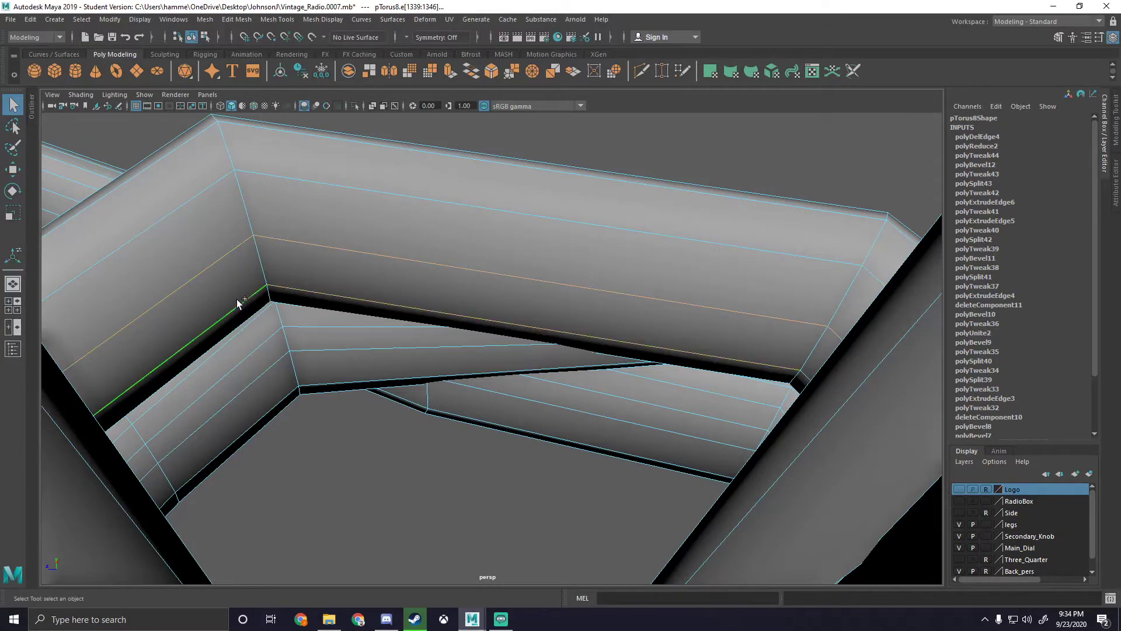
alt+drag(238, 302, 458, 389)
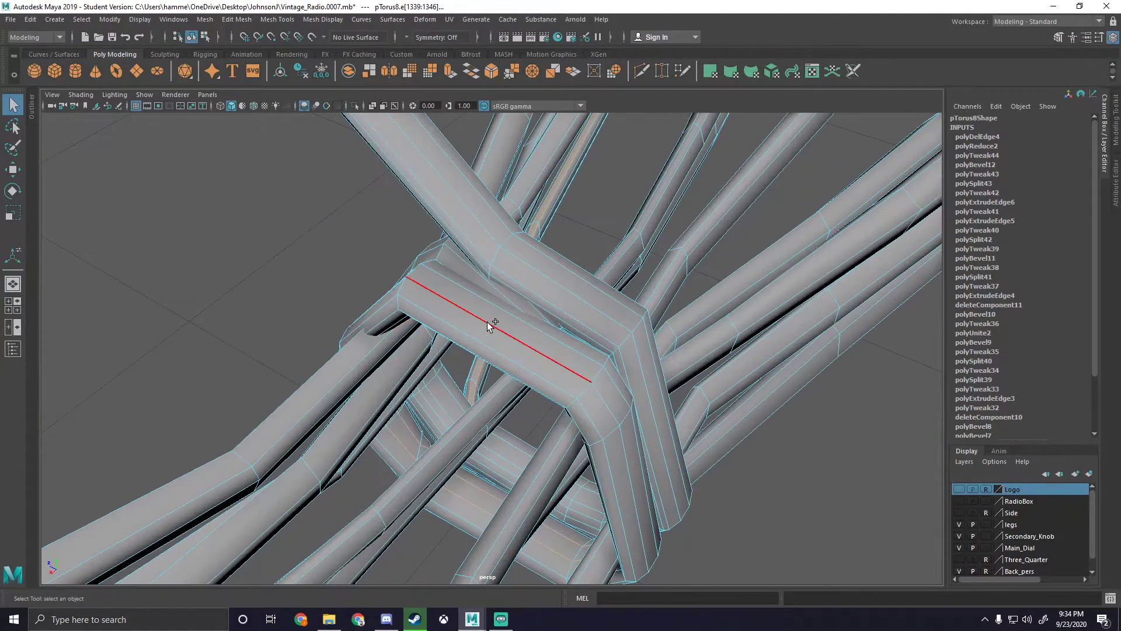
alt+drag(412, 276, 358, 353)
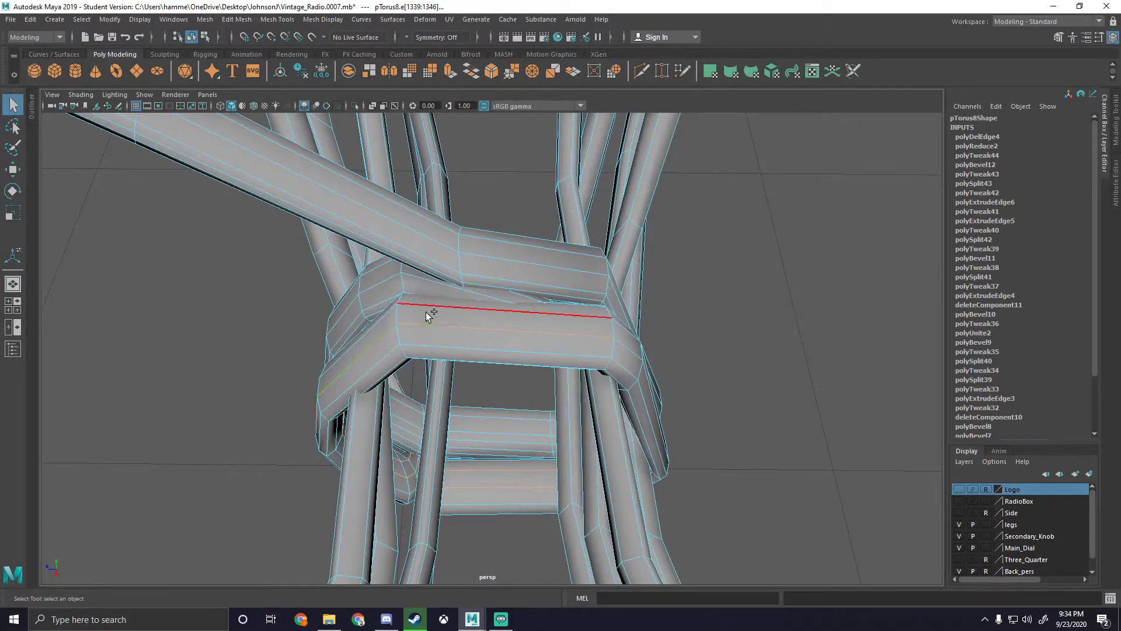
Step: Add a band edge, a tube edge loop and the upper tube edge, then delete them
click(383, 318)
alt+drag(524, 318, 324, 289)
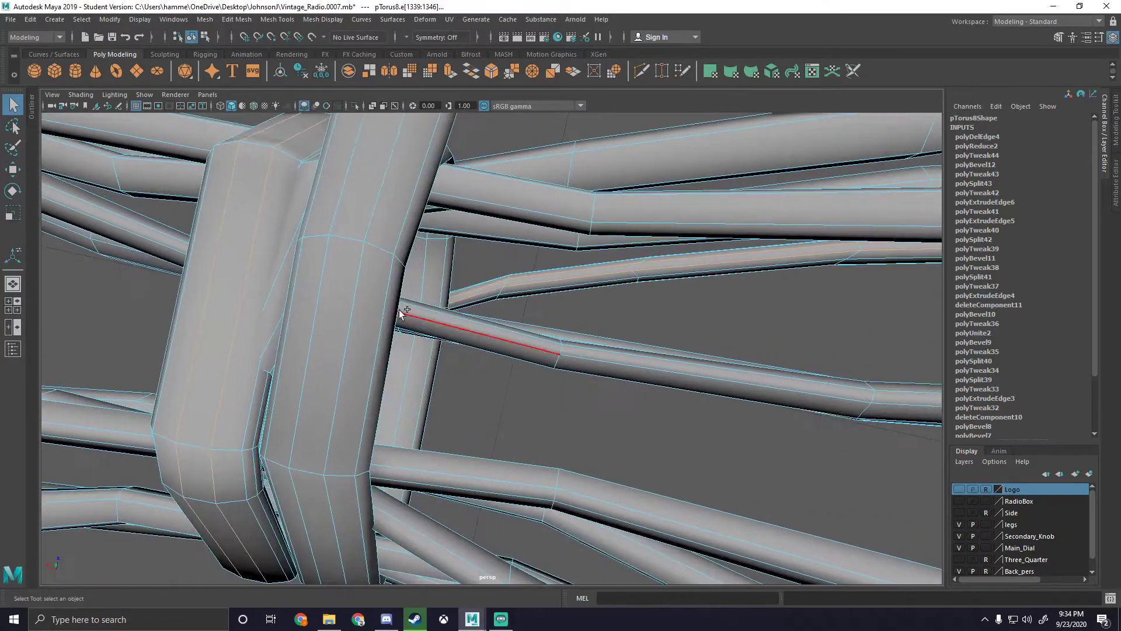
double_click(324, 289)
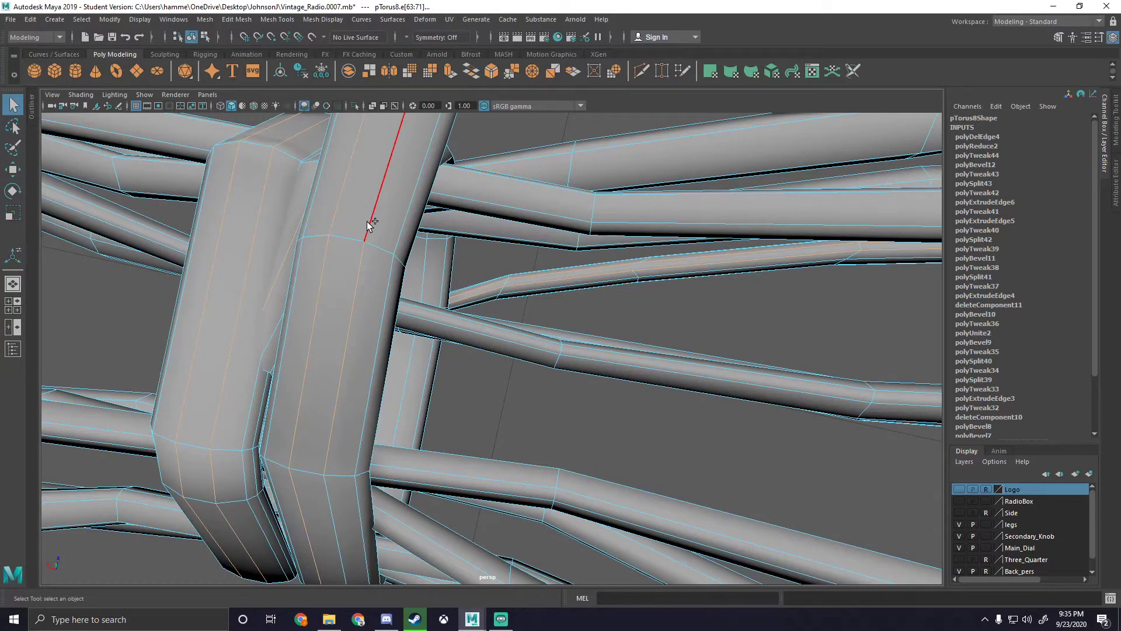
alt+drag(370, 230, 515, 416)
alt+middle_drag(515, 416, 510, 406)
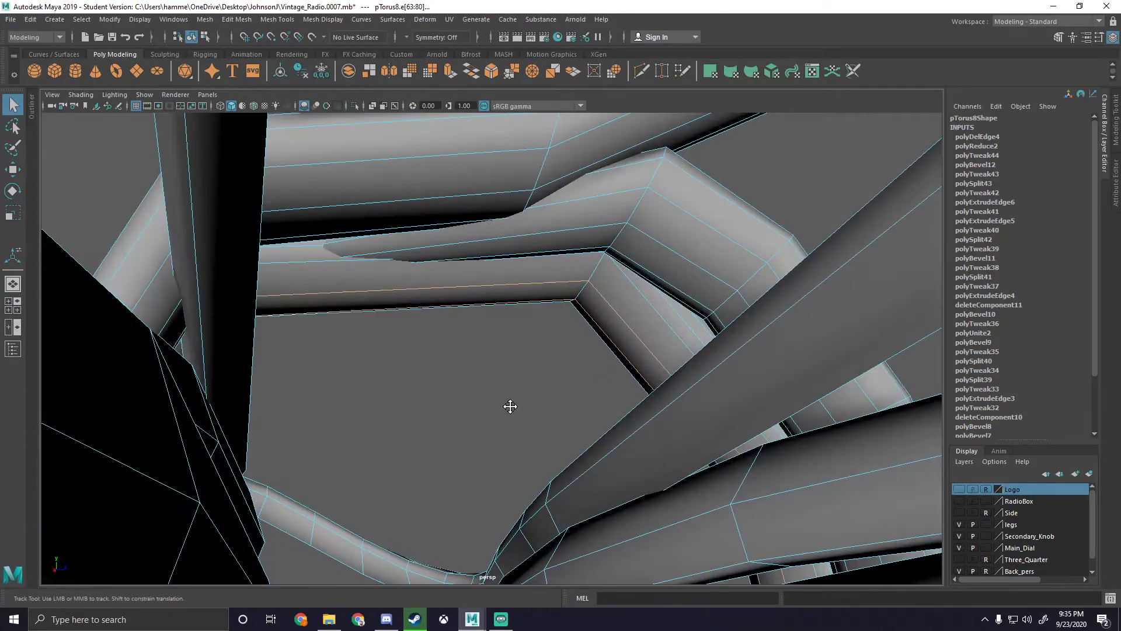
shift+click(433, 206)
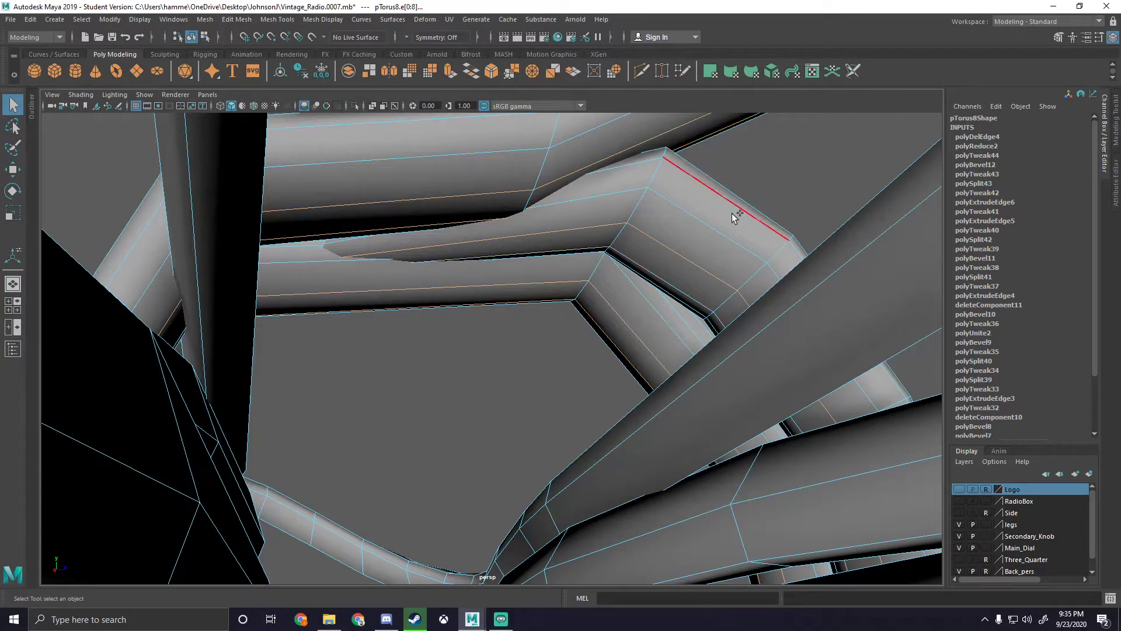
alt+drag(580, 302, 650, 314)
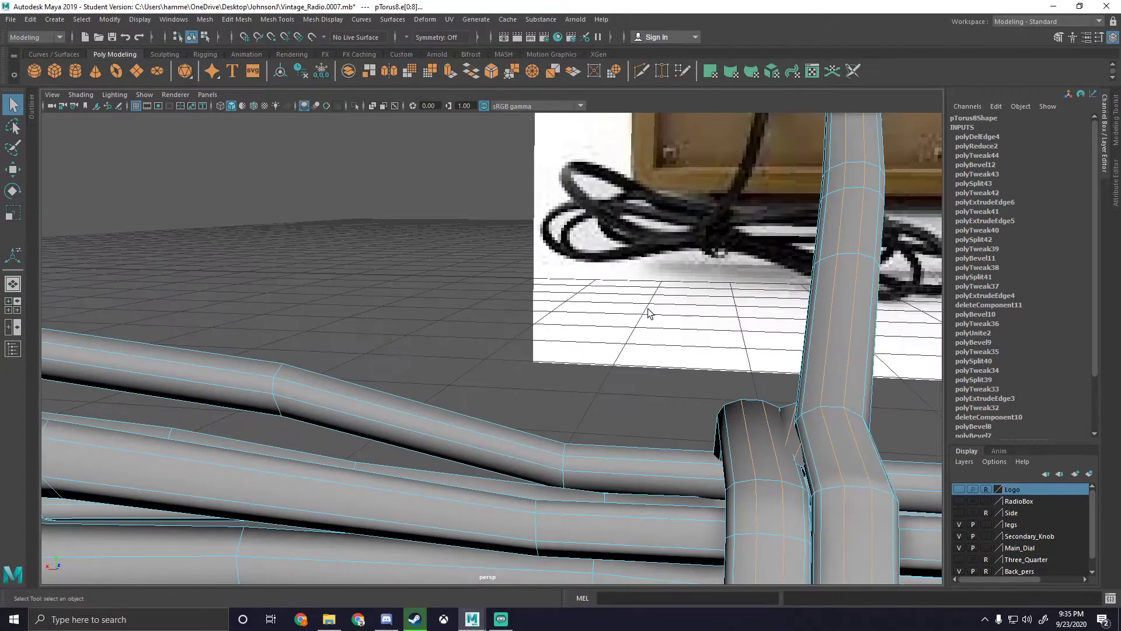
shift+right_drag(610, 307, 610, 308)
alt+drag(610, 307, 584, 346)
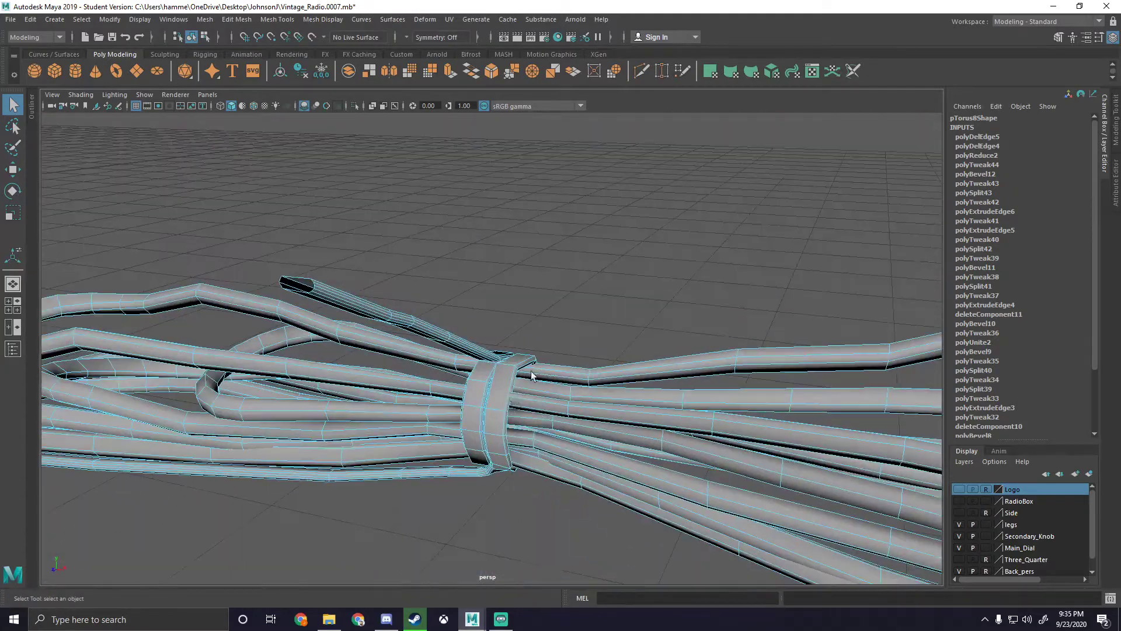
scroll(584, 350, up, 6)
alt+middle_drag(586, 392, 677, 264)
alt+drag(678, 265, 562, 301)
alt+drag(408, 334, 681, 218)
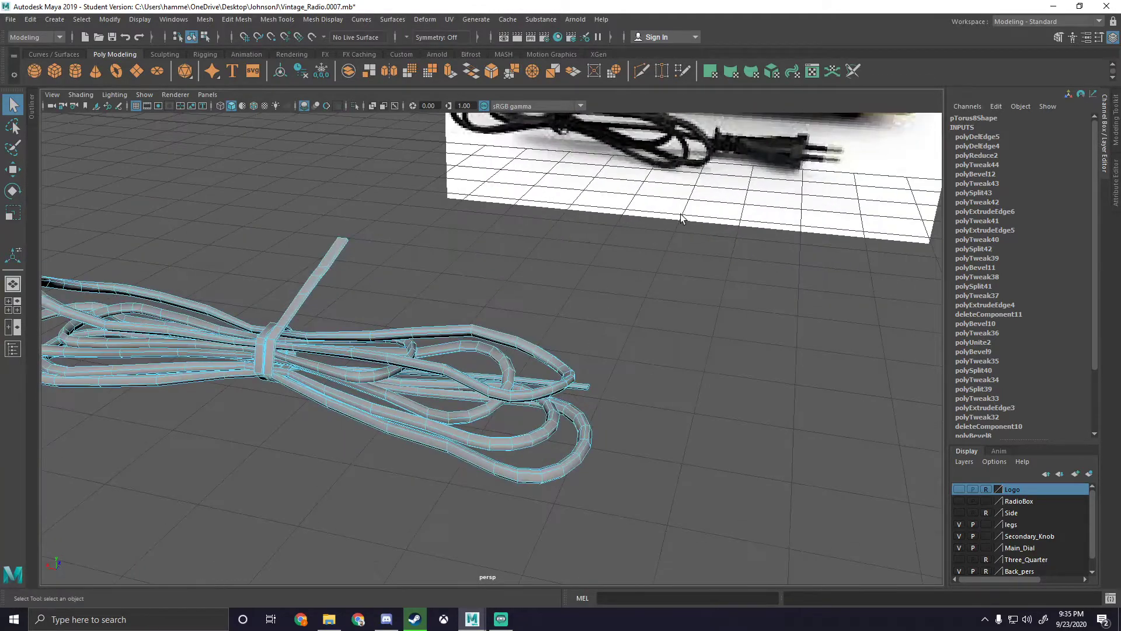
alt+drag(717, 143, 496, 375)
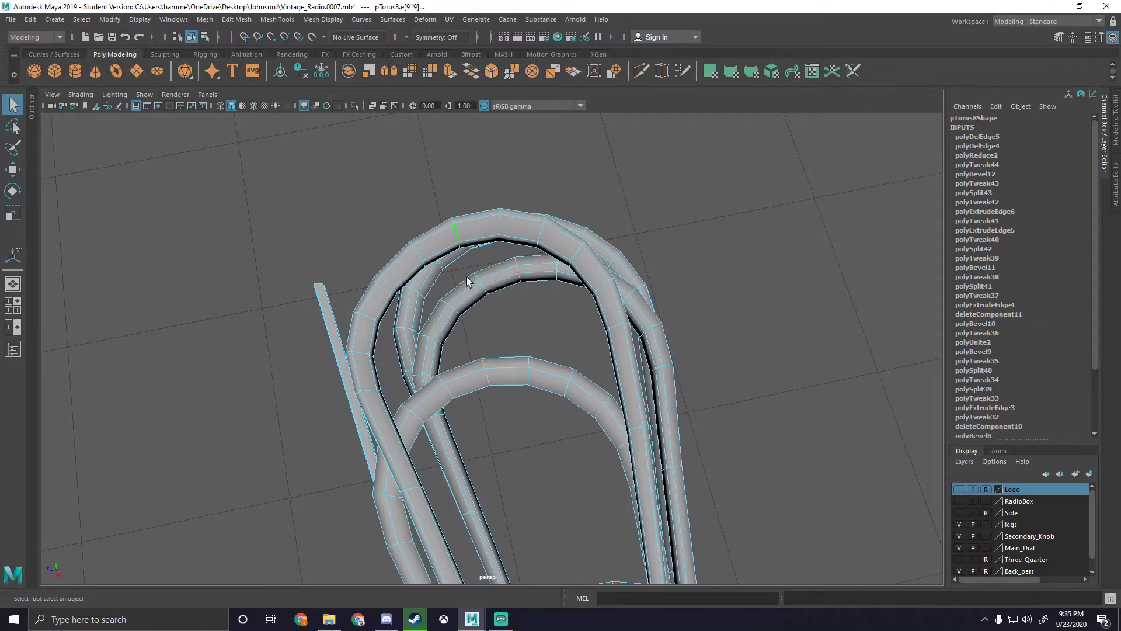
alt+drag(468, 283, 558, 301)
click(469, 323)
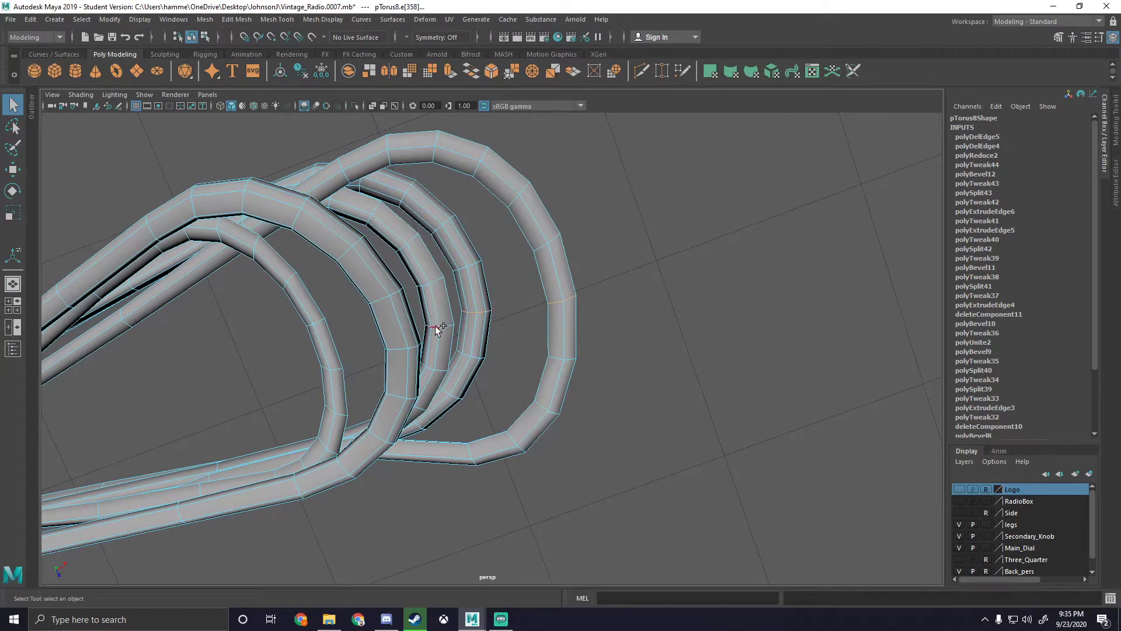
scroll(333, 333, down, 3)
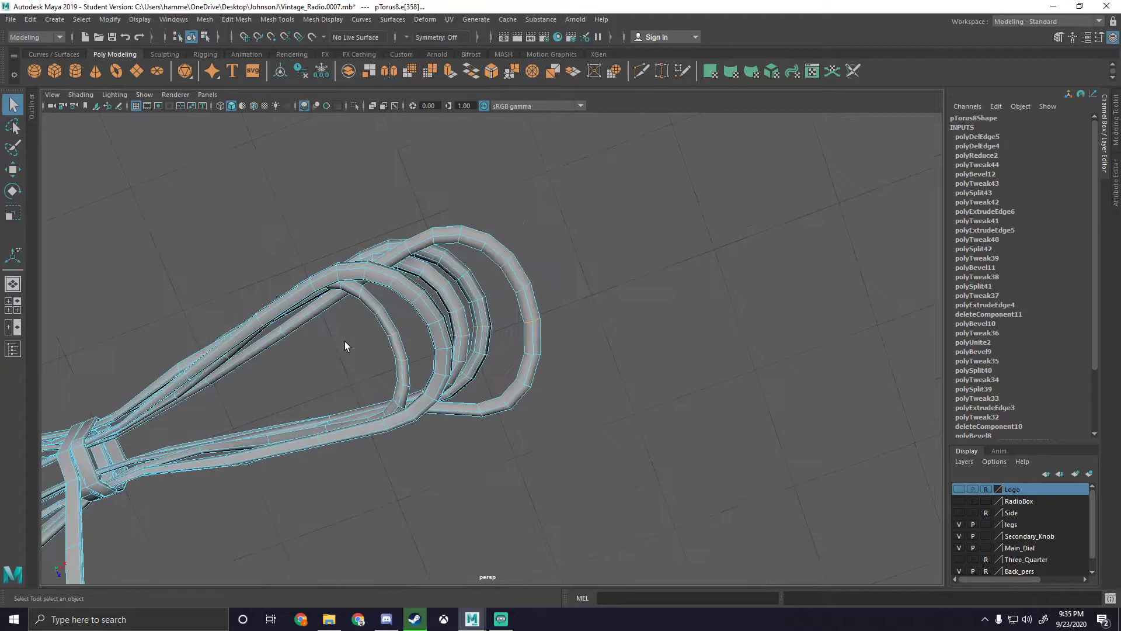
Step: Turn on soft selection and scale the selected cord-loop edges down slightly
alt+drag(344, 341, 473, 318)
scroll(450, 321, up, 3)
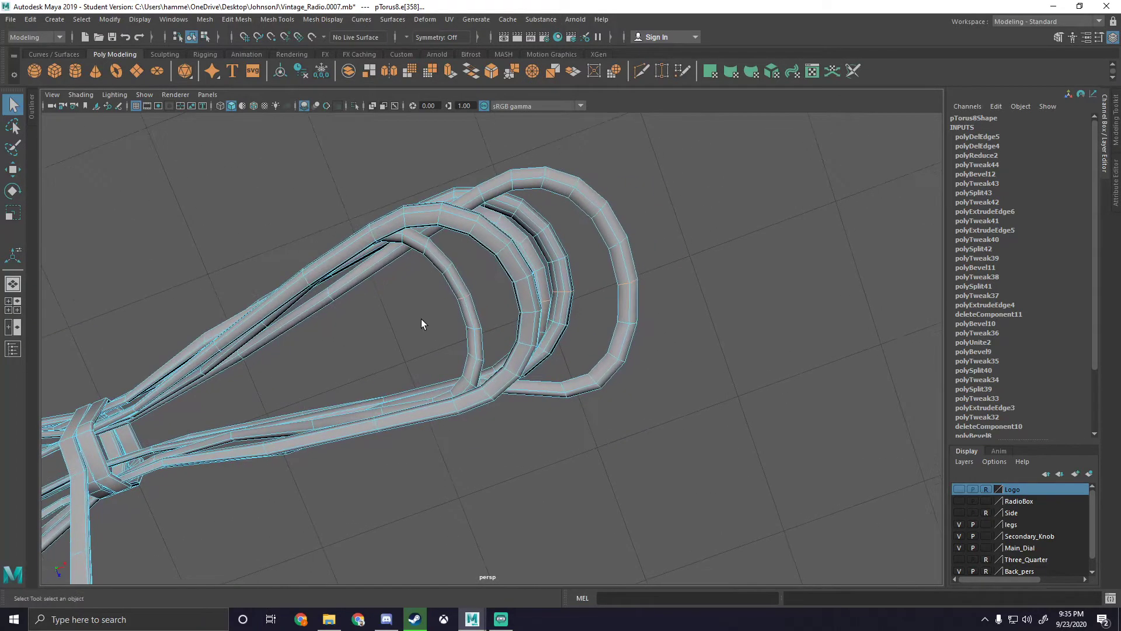
key(b)
scroll(434, 329, down, 3)
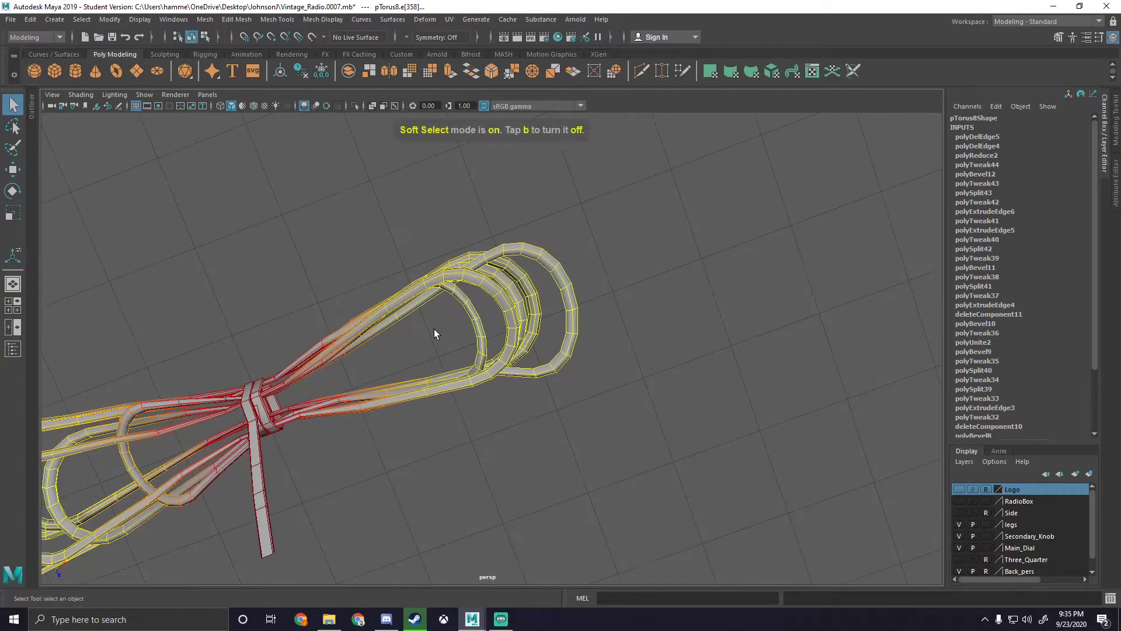
drag(421, 209, 549, 342)
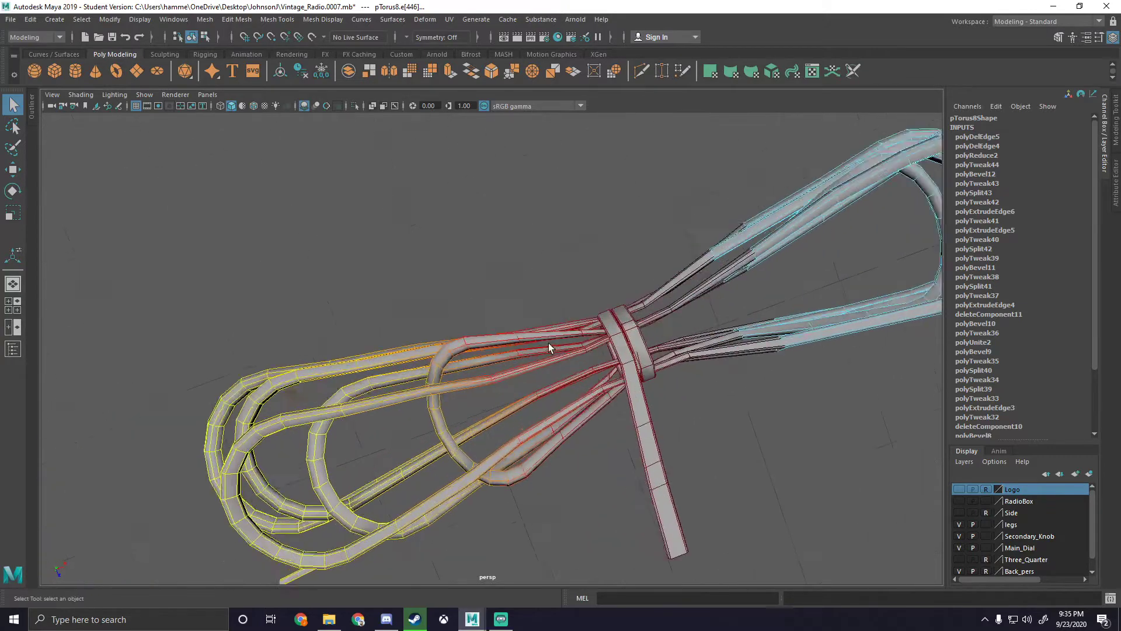
alt+middle_drag(549, 342, 558, 184)
key(r)
mouse_move(271, 340)
mouse_down()
mouse_move(285, 329)
mouse_move(269, 326)
mouse_up()
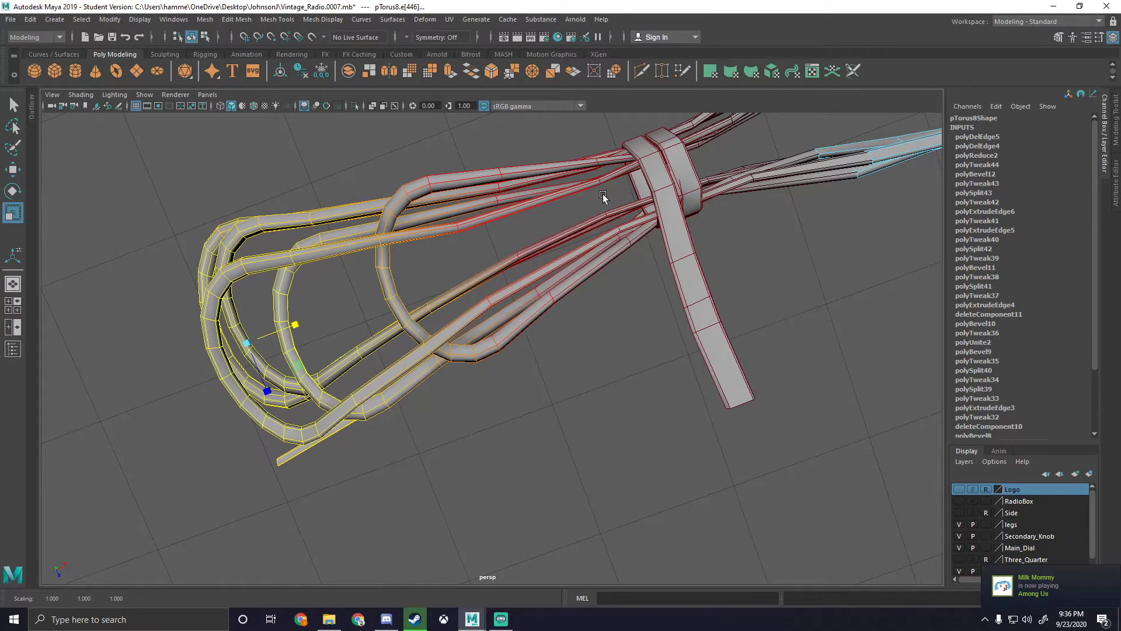
Step: Select three ring edges on the other loop bundle with soft selection falloff enabled
alt+drag(602, 194, 440, 381)
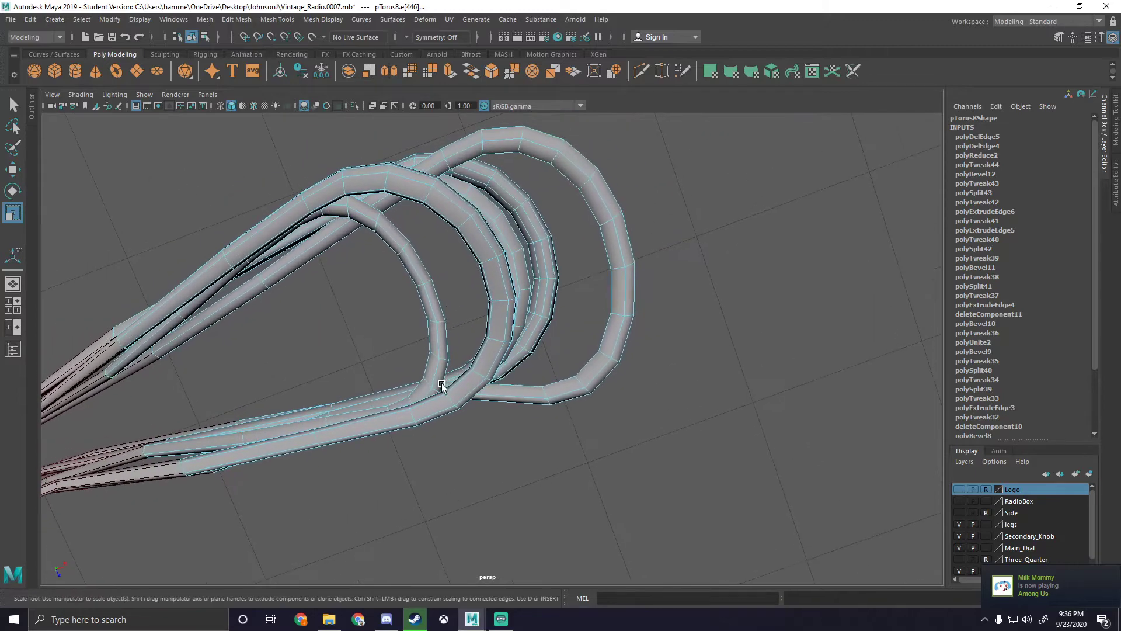
click(430, 284)
scroll(499, 299, up, 5)
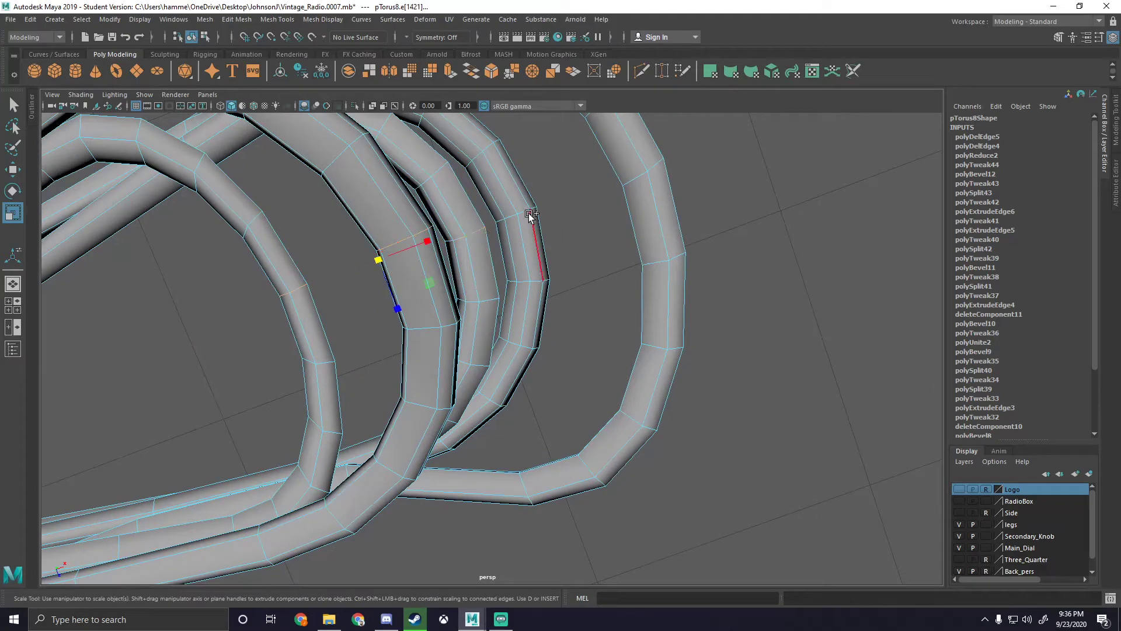
shift+click(528, 213)
alt+drag(526, 211, 528, 299)
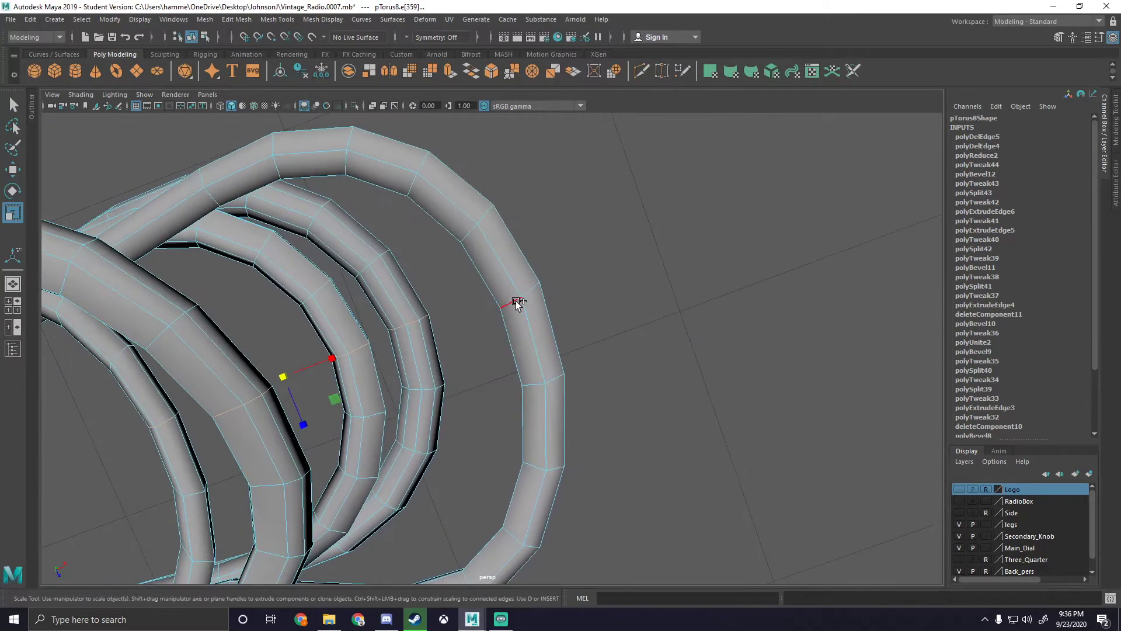
shift+click(516, 300)
key(b)
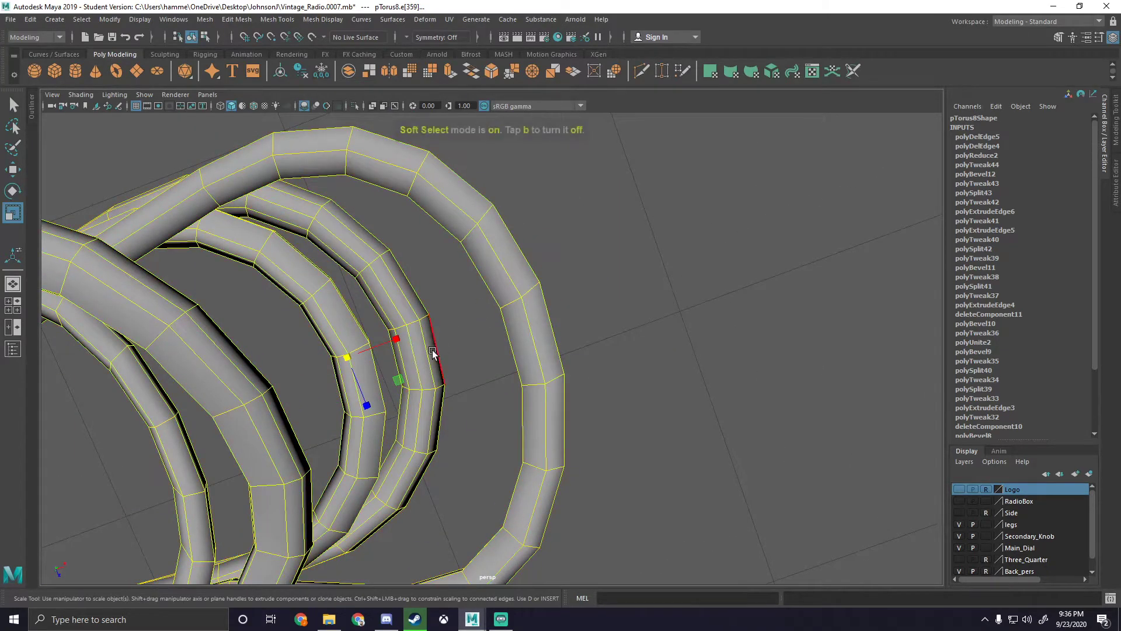
alt+drag(402, 341, 376, 337)
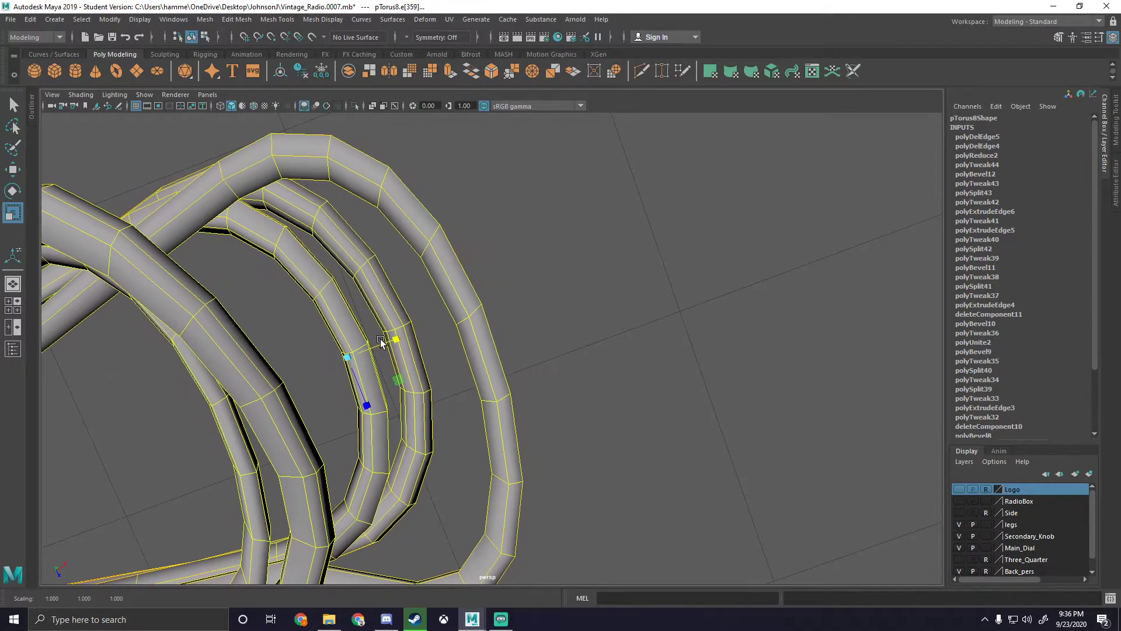
alt+right_drag(376, 338, 341, 313)
alt+middle_drag(341, 314, 483, 304)
alt+drag(600, 280, 500, 320)
Step: Clear the edges, select and frame pTorus8, and switch it to vertex mode
right_click(382, 277)
click(390, 277)
click(501, 321)
key(f)
right_drag(496, 367, 447, 282)
mouse_move(447, 282)
alt+mouse_down()
mouse_move(493, 338)
mouse_move(448, 296)
alt+mouse_up()
scroll(468, 310, up, 5)
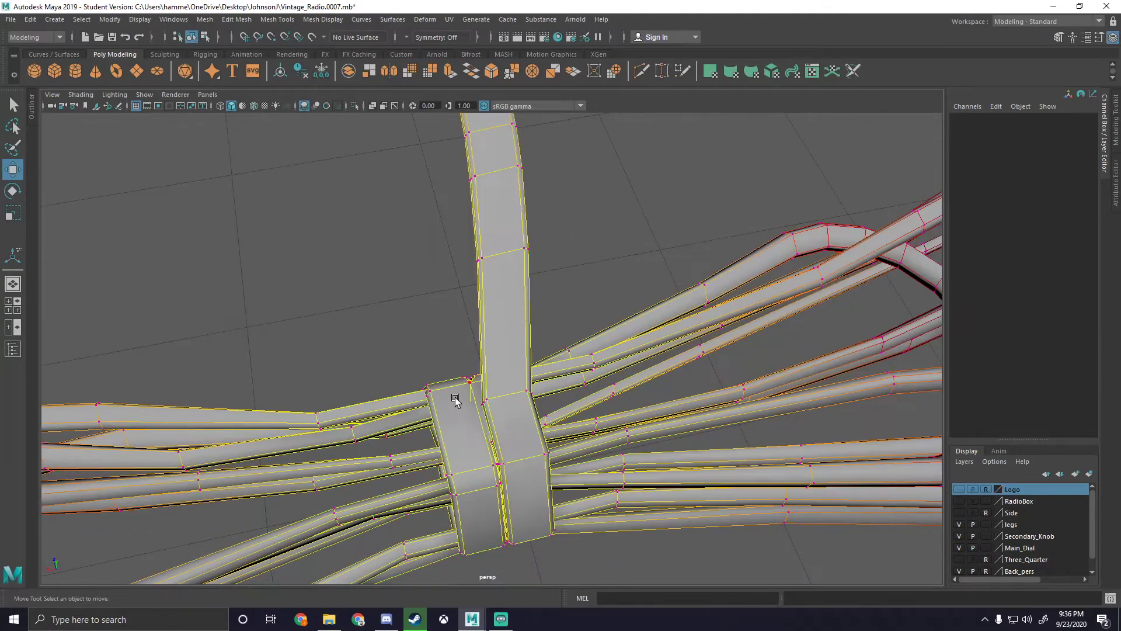
Step: Marquee-select the vertices around the central tie and scale them along X to about 0.955
alt+middle_drag(456, 400, 389, 339)
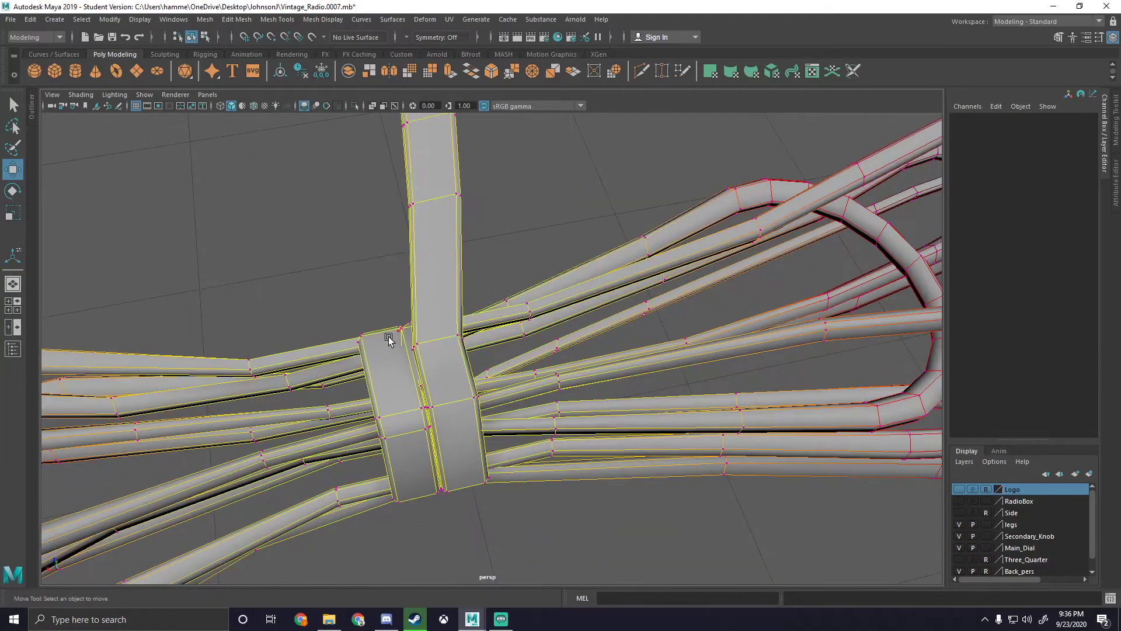
scroll(385, 321, down, 5)
alt+drag(385, 321, 483, 375)
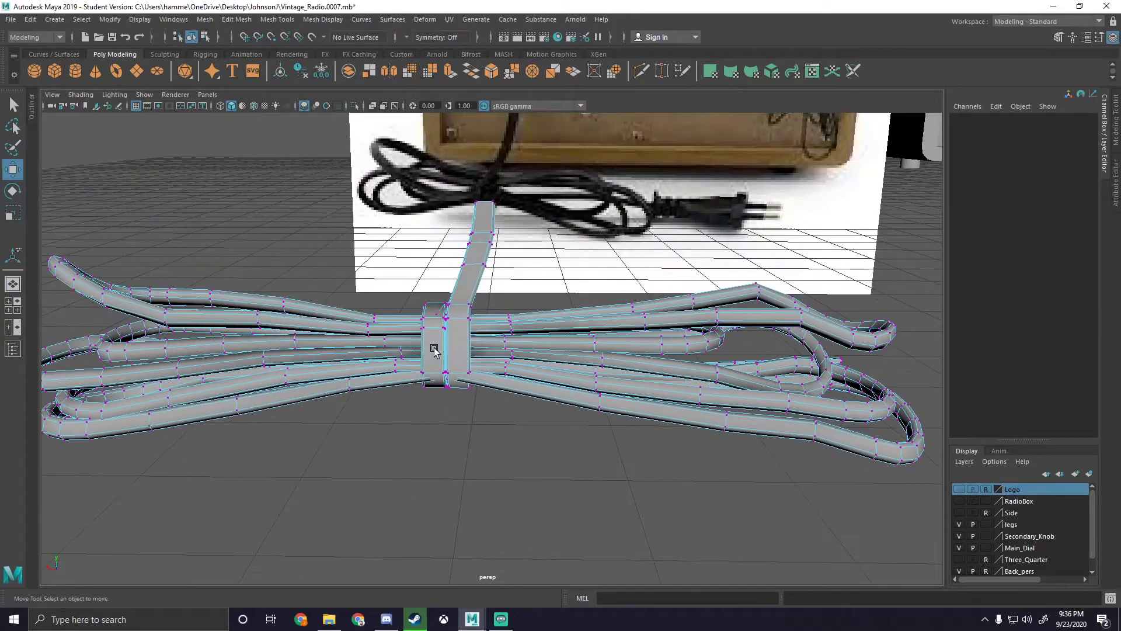
scroll(434, 350, down, 5)
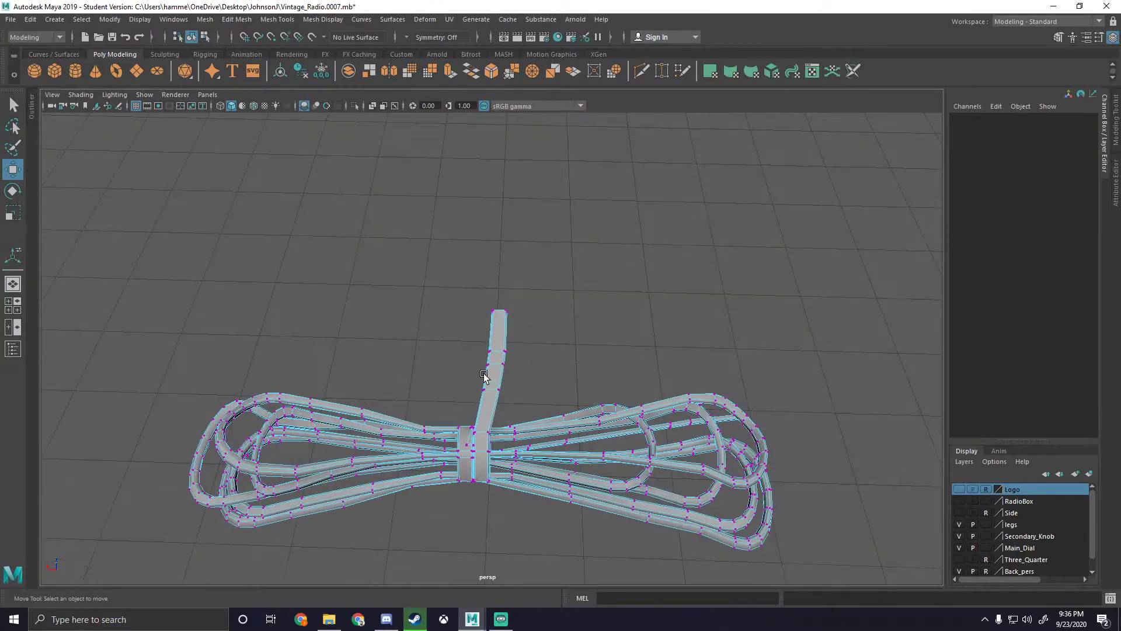
alt+middle_drag(484, 376, 425, 316)
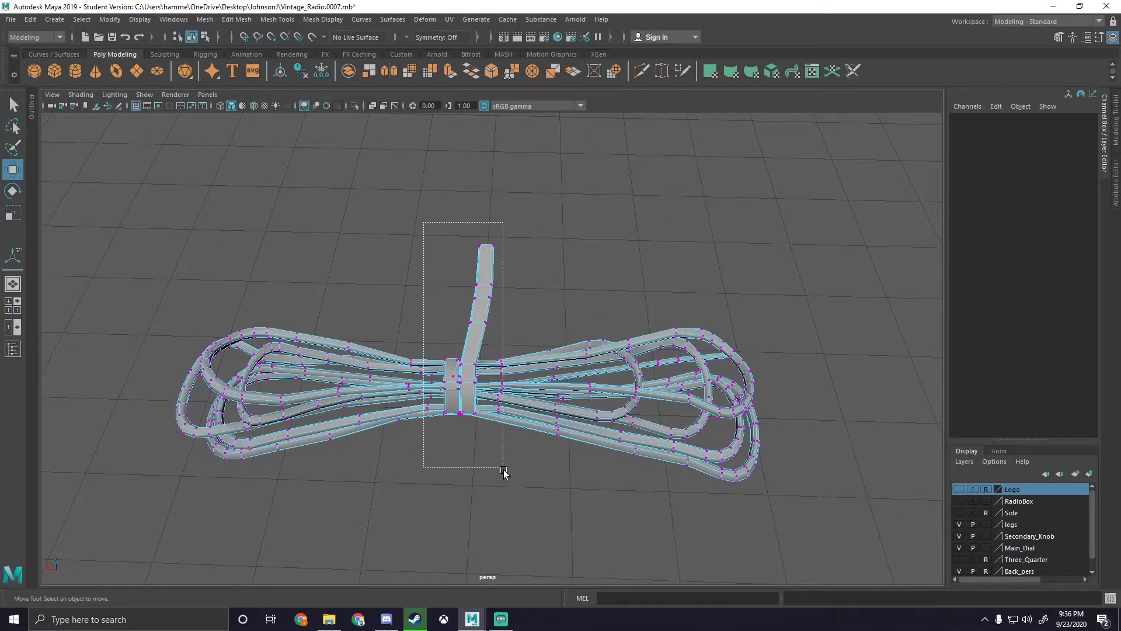
drag(504, 470, 504, 470)
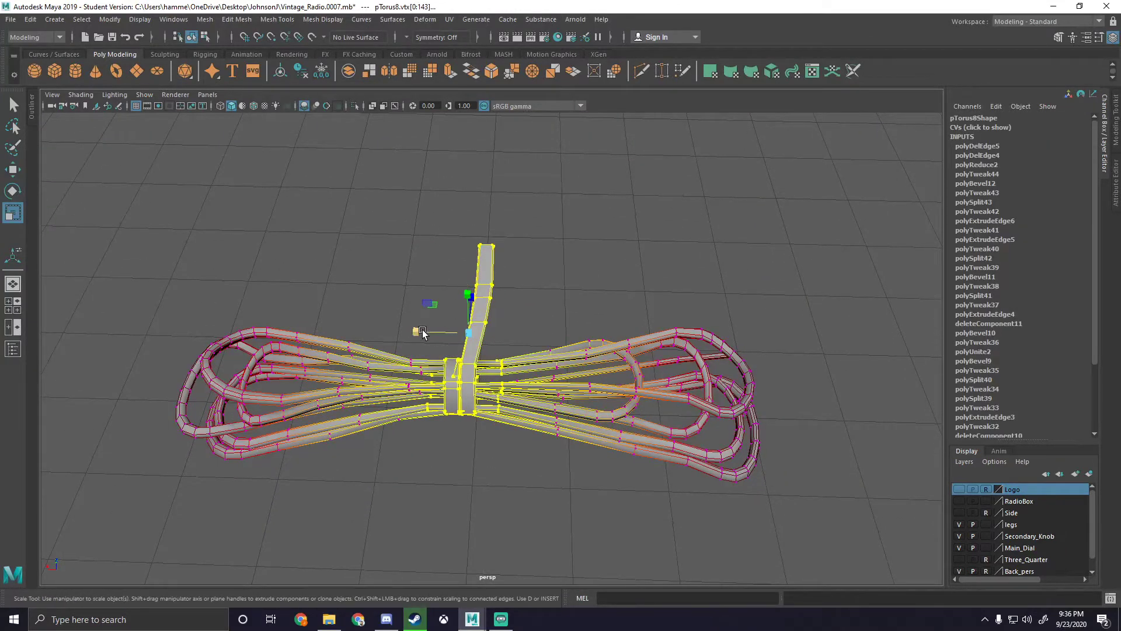
drag(423, 333, 426, 333)
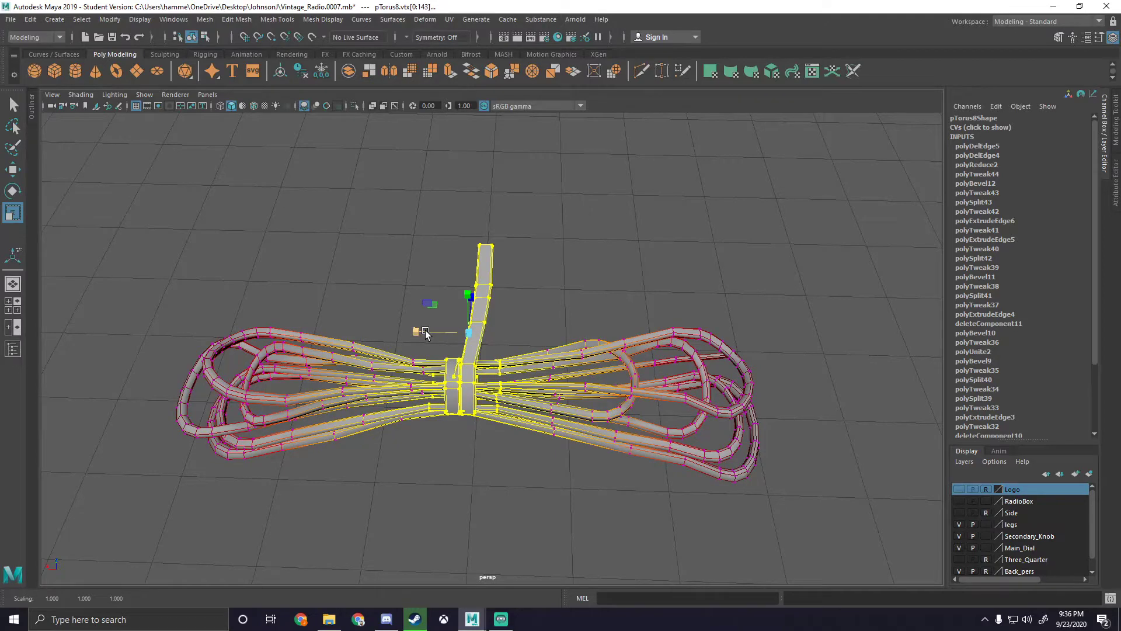
click(425, 331)
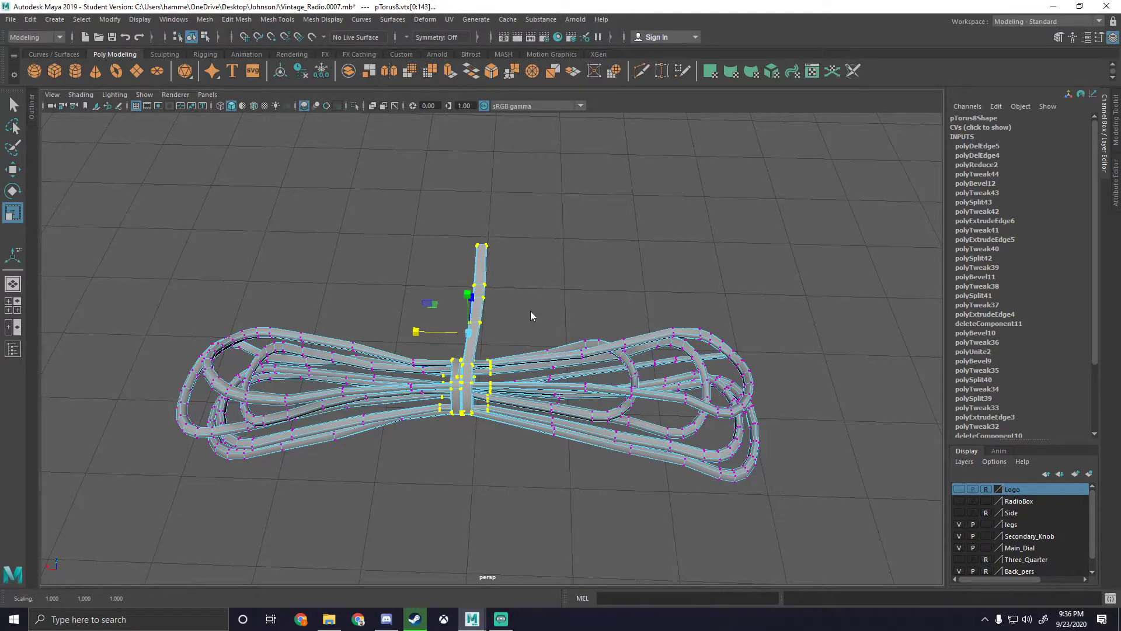
Step: Return to object mode and reselect the whole pTorus8 cord
key(F8)
click(559, 325)
alt+drag(559, 325, 646, 316)
click(638, 346)
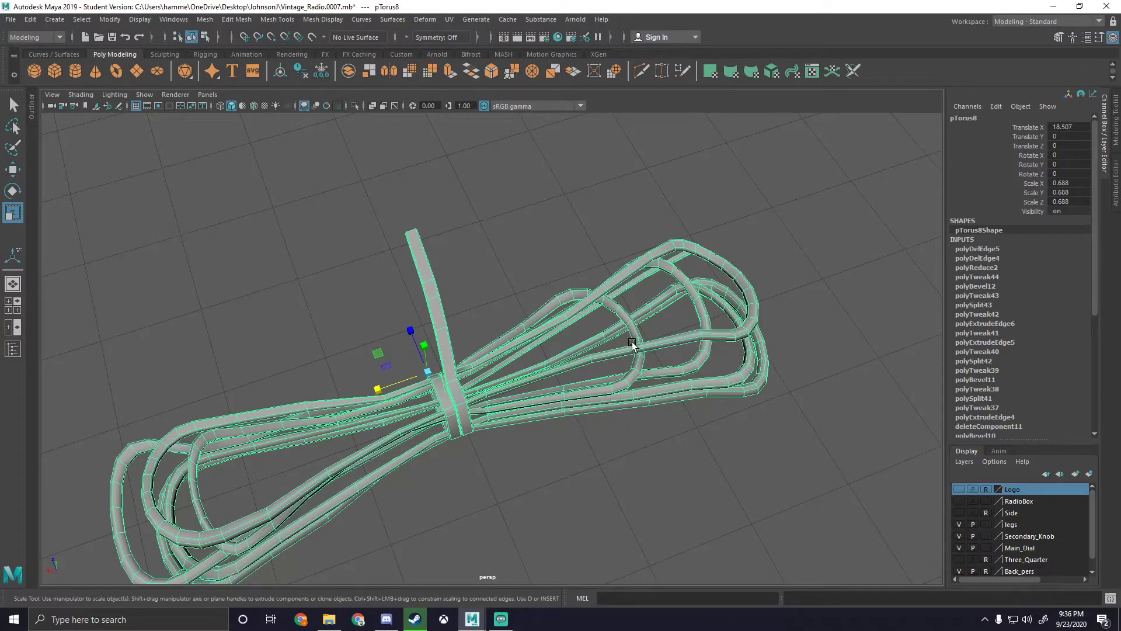
alt+drag(632, 344, 597, 303)
Step: Separate the cord mesh into individual pieces
scroll(597, 303, up, 3)
scroll(536, 336, up, 3)
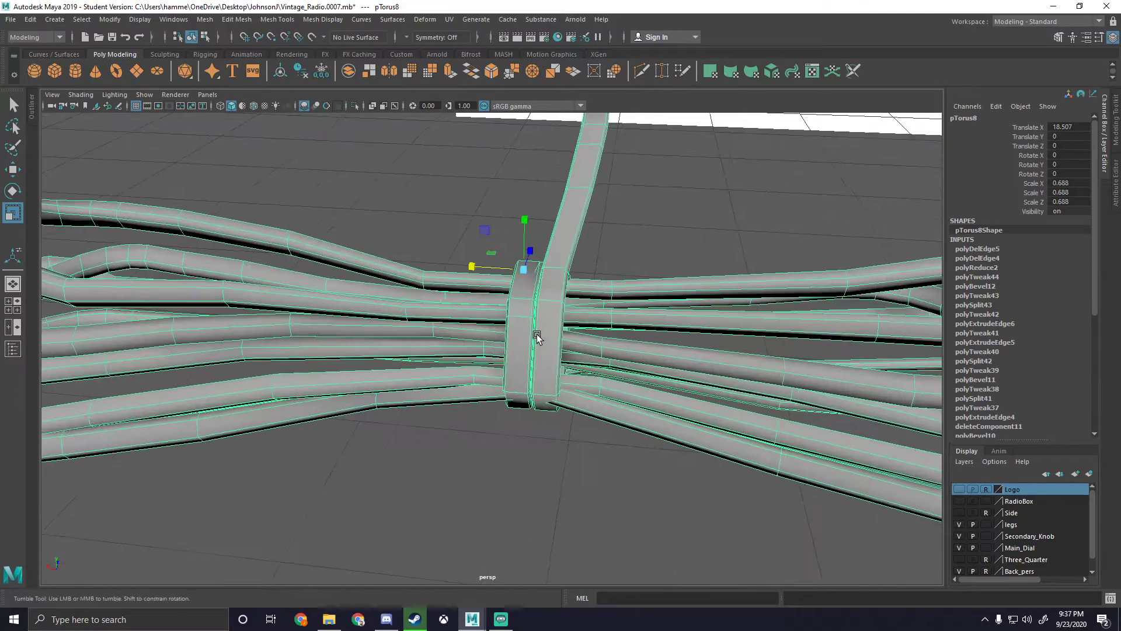
alt+drag(537, 336, 555, 284)
right_drag(563, 287, 542, 487)
scroll(576, 409, down, 3)
Step: Select the vertical tie strip, polySurface10, and scale it to 0.735 in X
click(546, 274)
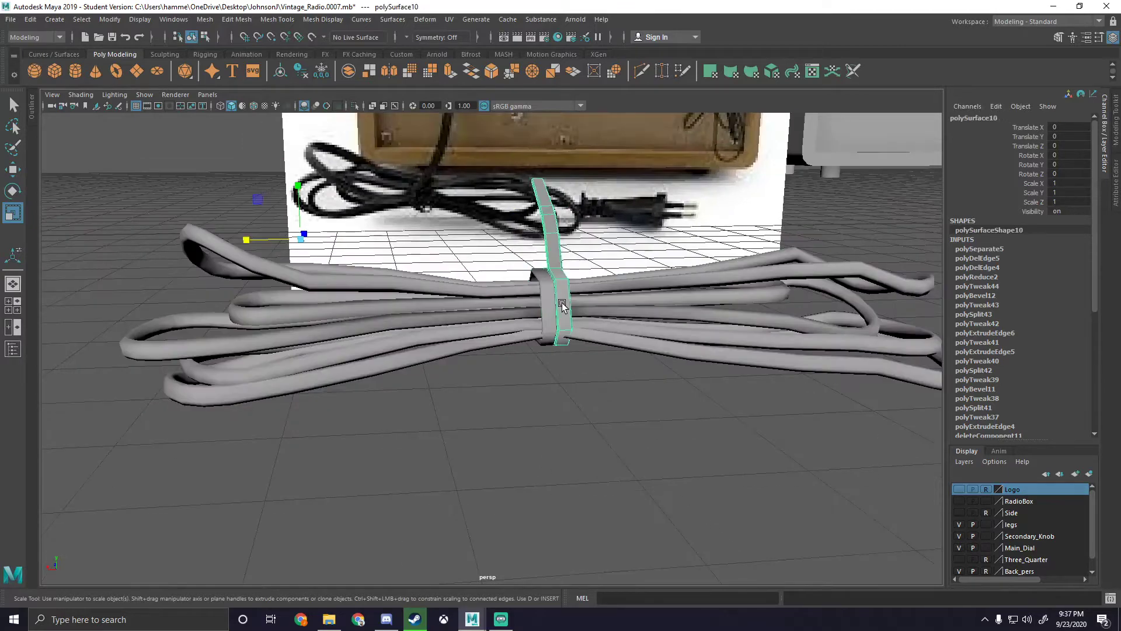
scroll(547, 274, up, 5)
alt+drag(546, 274, 514, 402)
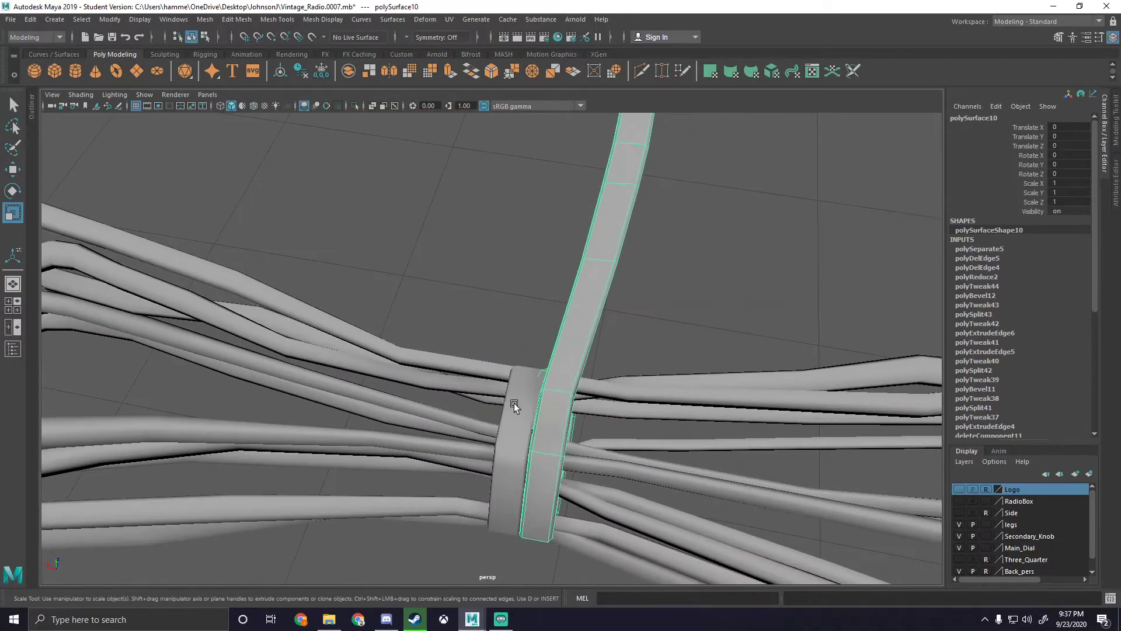
shift+click(545, 407)
click(559, 390)
scroll(448, 263, down, 8)
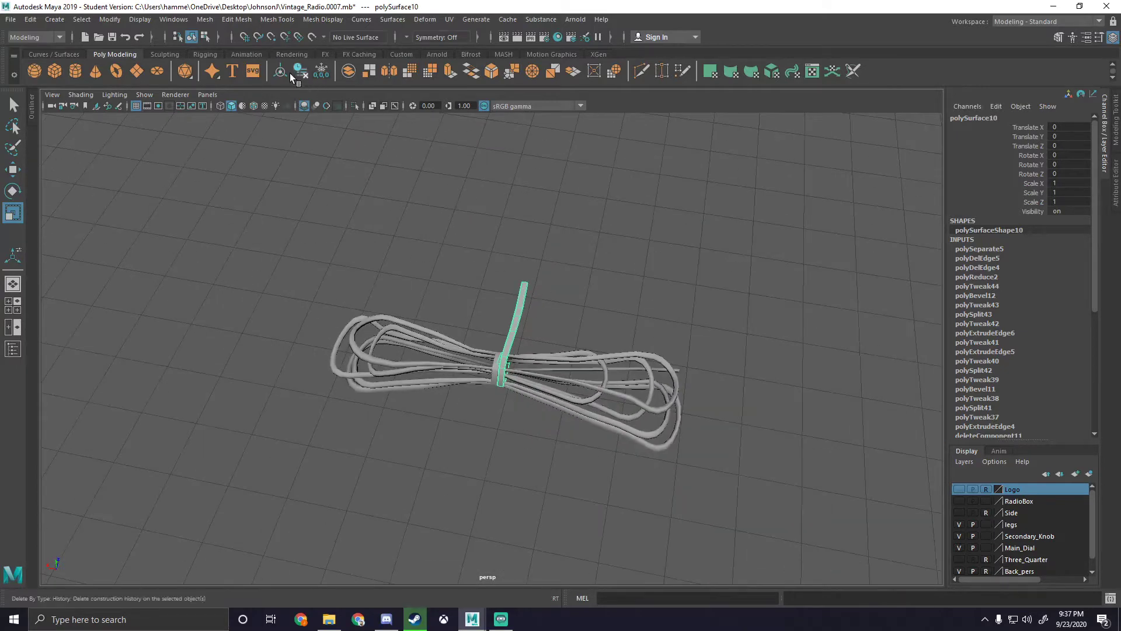
scroll(478, 320, up, 3)
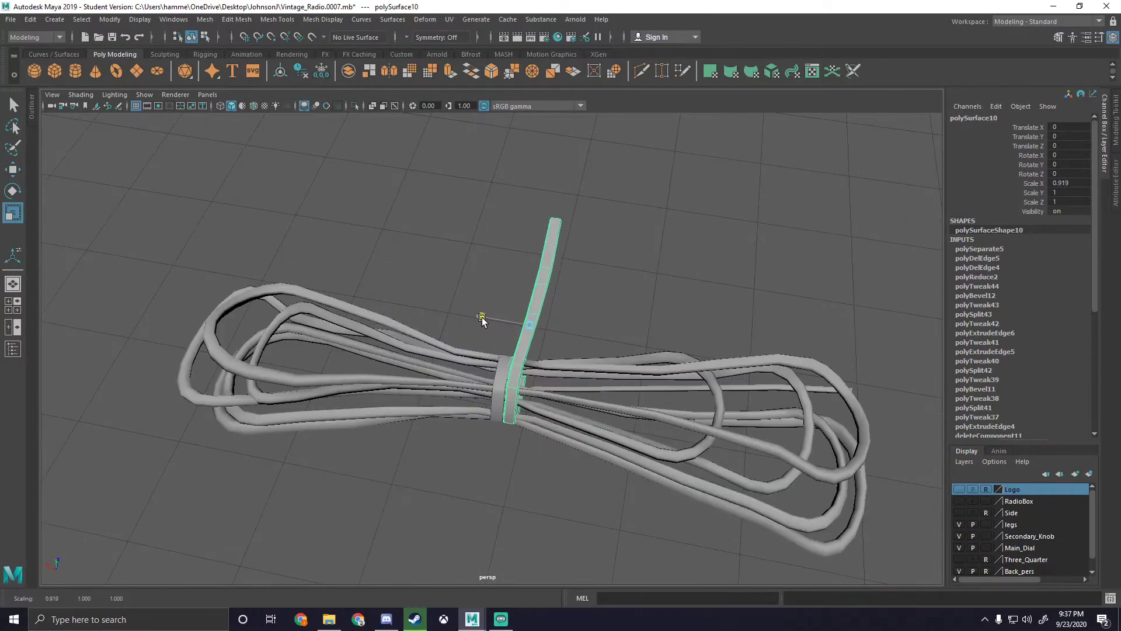
Step: Select polySurface13, the strand piece, and isolate it so it shows alone
click(497, 392)
scroll(527, 372, down, 3)
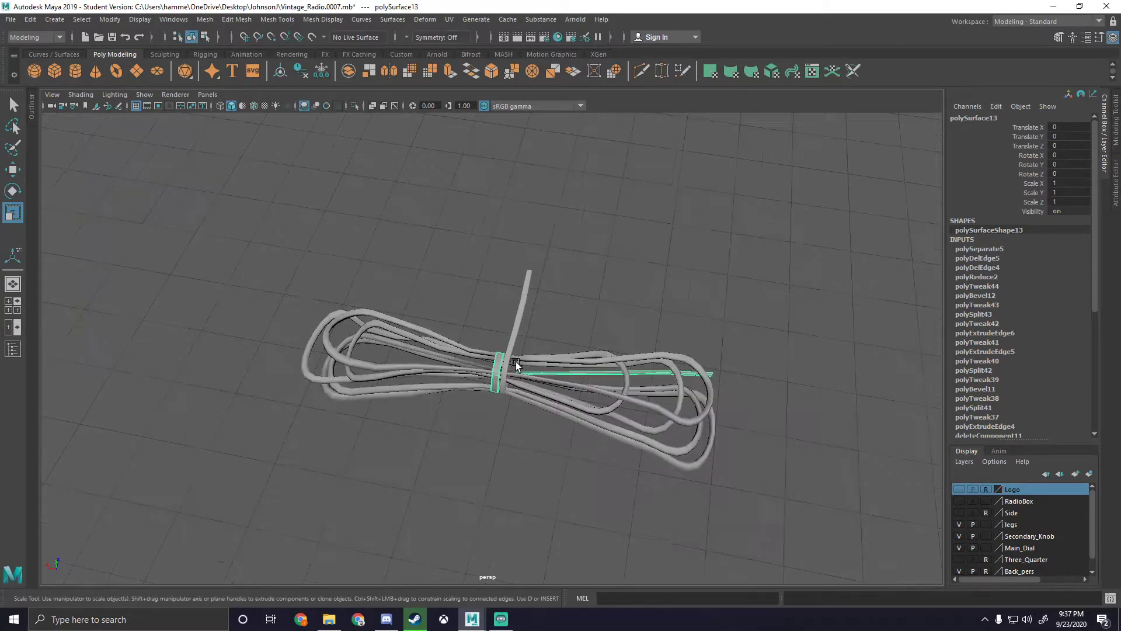
alt+drag(516, 362, 467, 387)
click(354, 108)
Step: In vertex mode, thin the flat end piece's vertices to 0.877 in X
alt+drag(668, 392, 434, 353)
right_drag(434, 297, 355, 325)
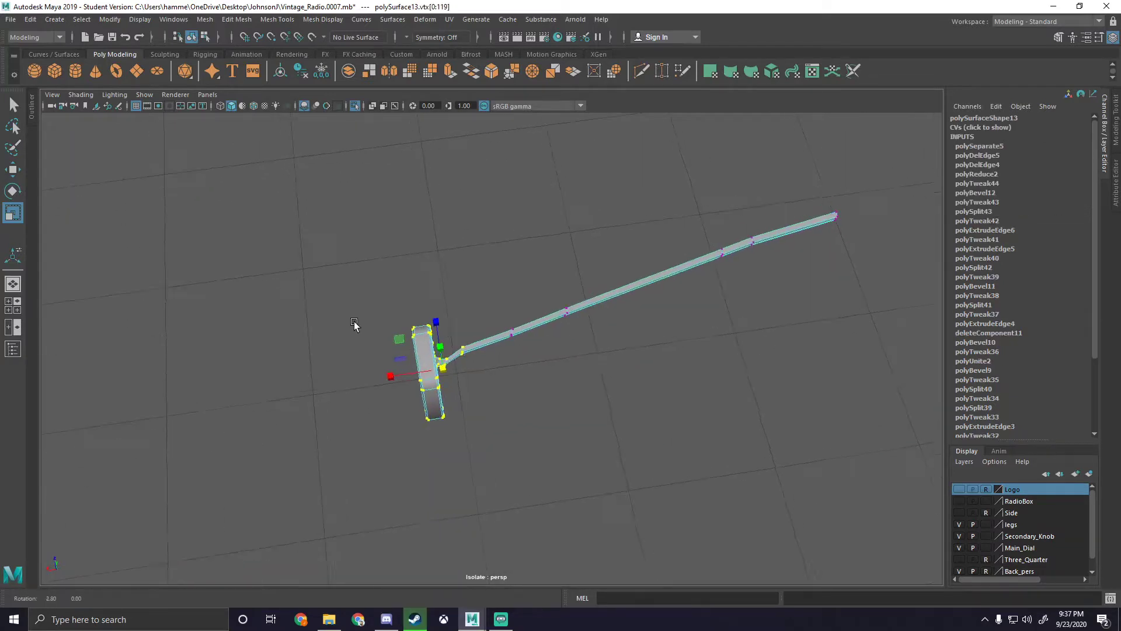
click(325, 274)
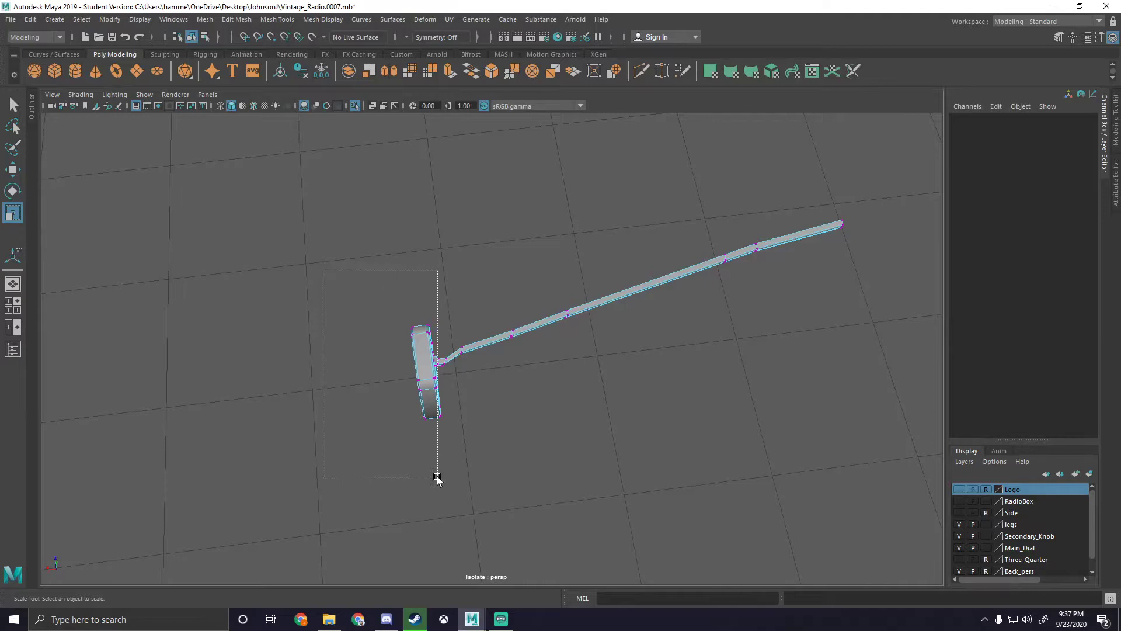
drag(437, 475, 327, 285)
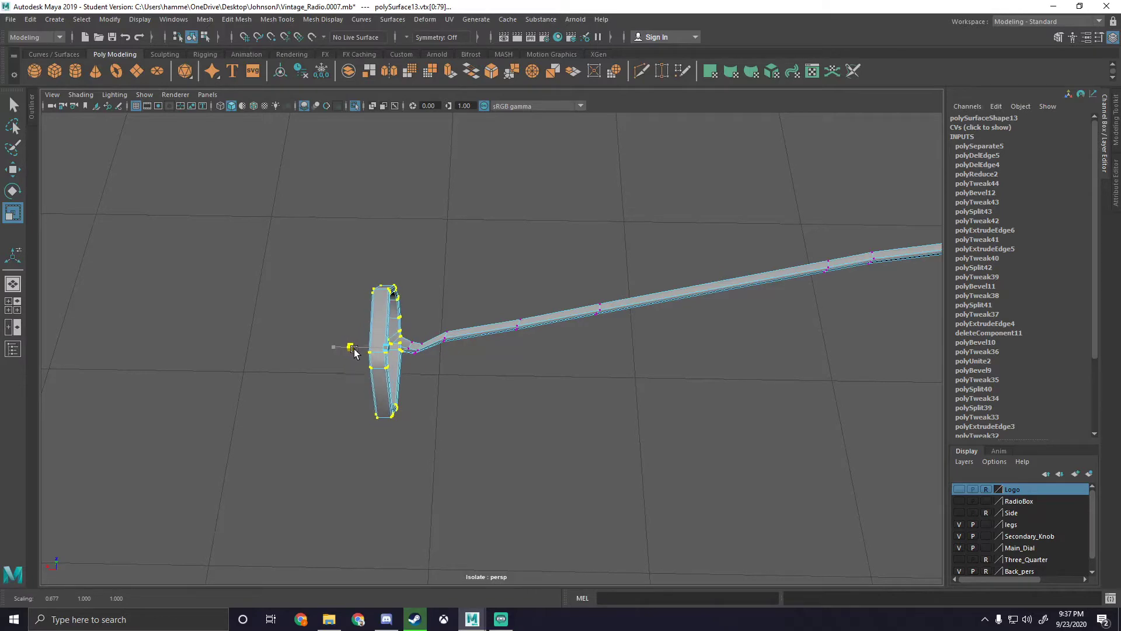
alt+drag(622, 383, 482, 360)
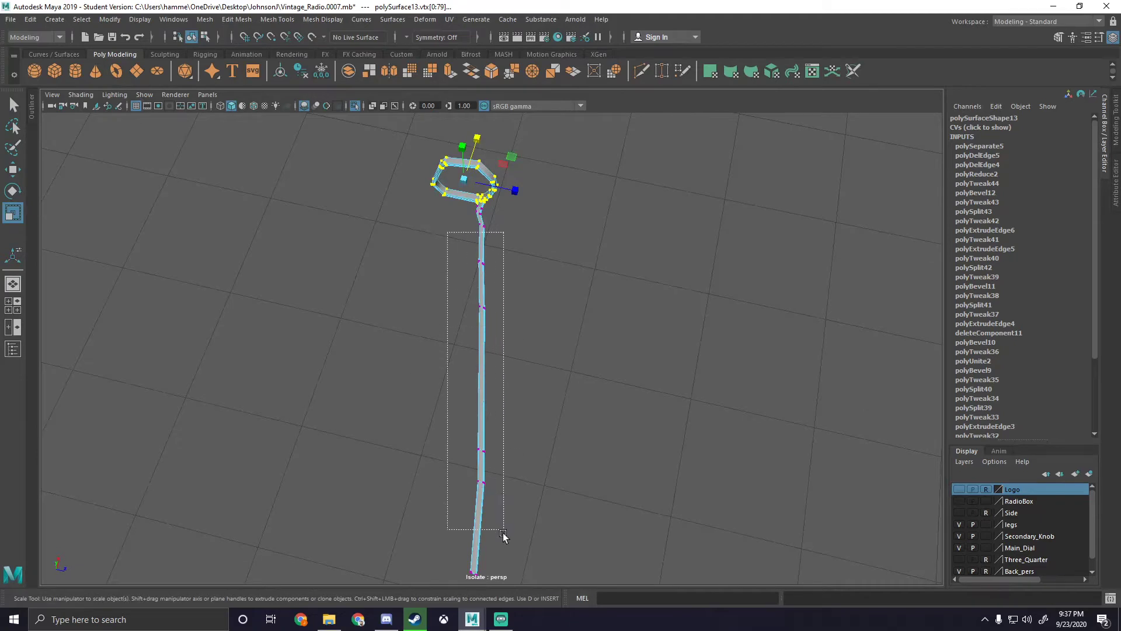
Step: Scale the stem's vertices to 0.887 in Z and convert the selection to edges for moving
drag(501, 592, 500, 584)
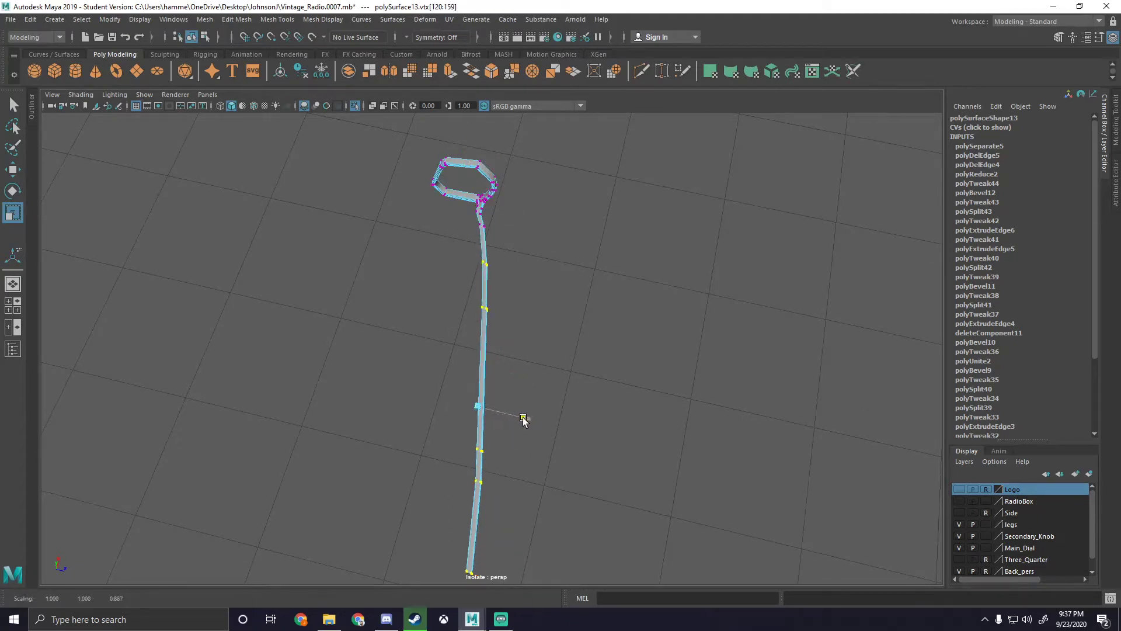
key(e)
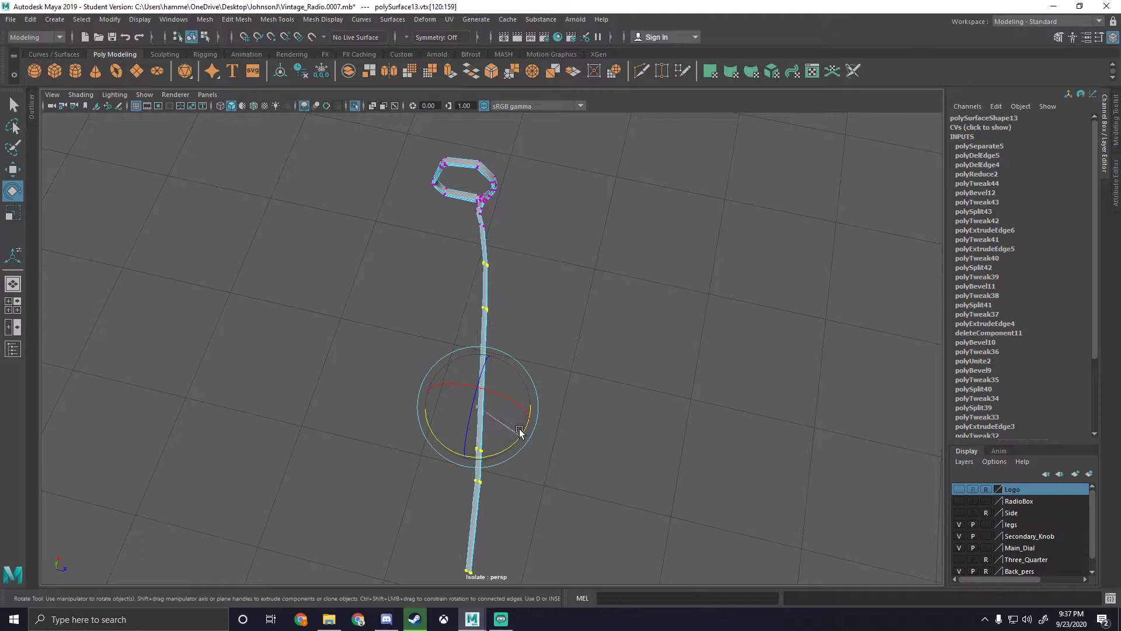
alt+drag(521, 431, 508, 493)
scroll(500, 345, up, 4)
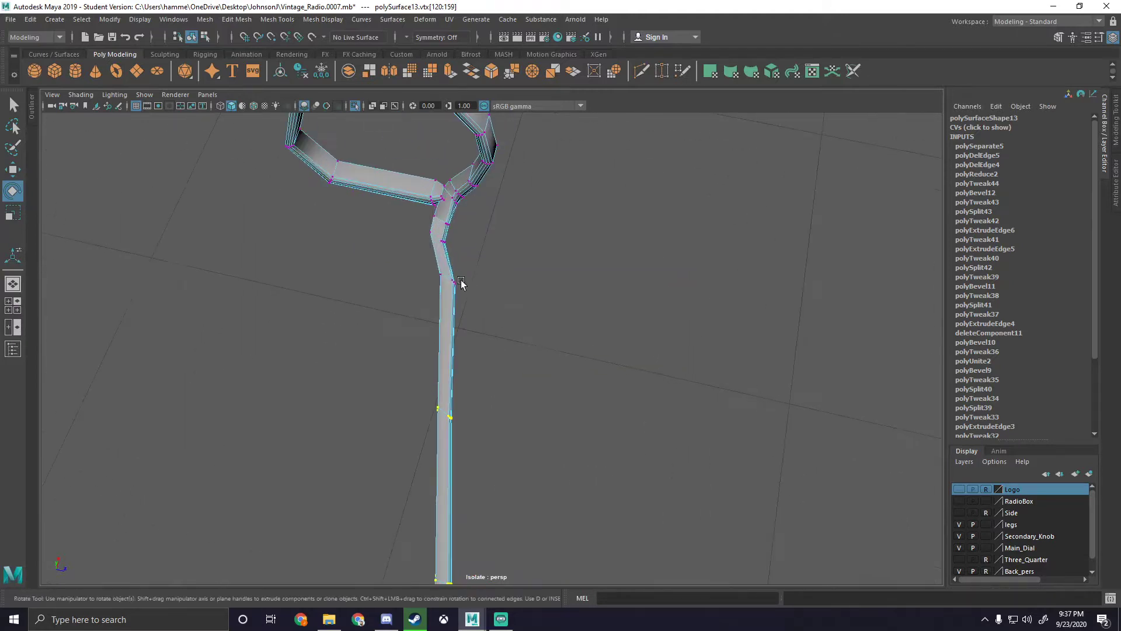
right_click(443, 274)
click(443, 243)
key(r)
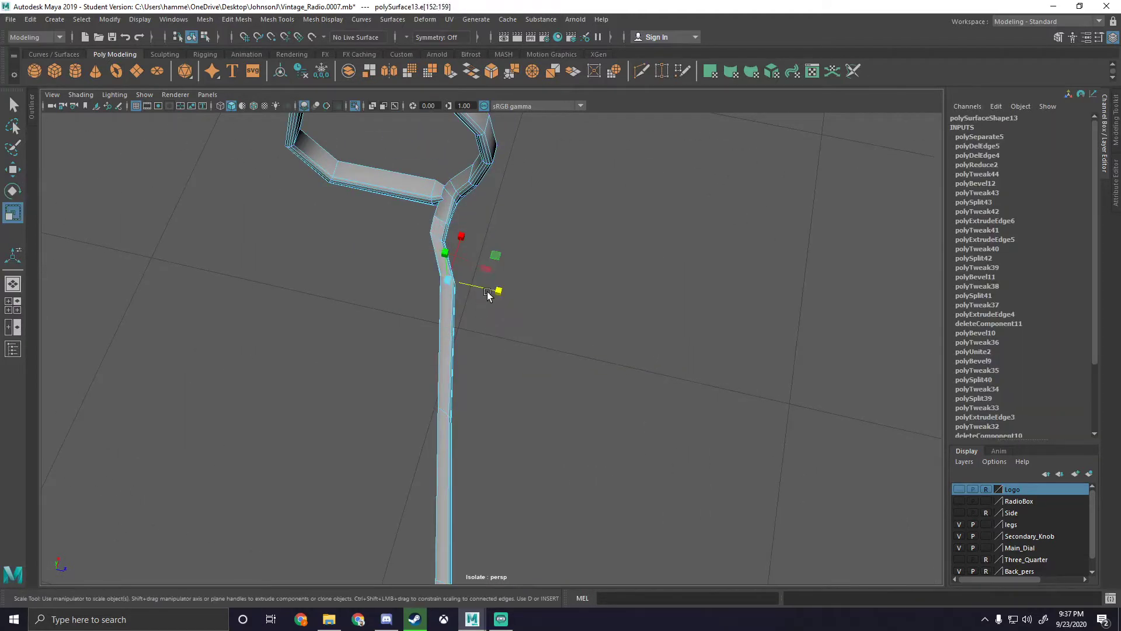
key(w)
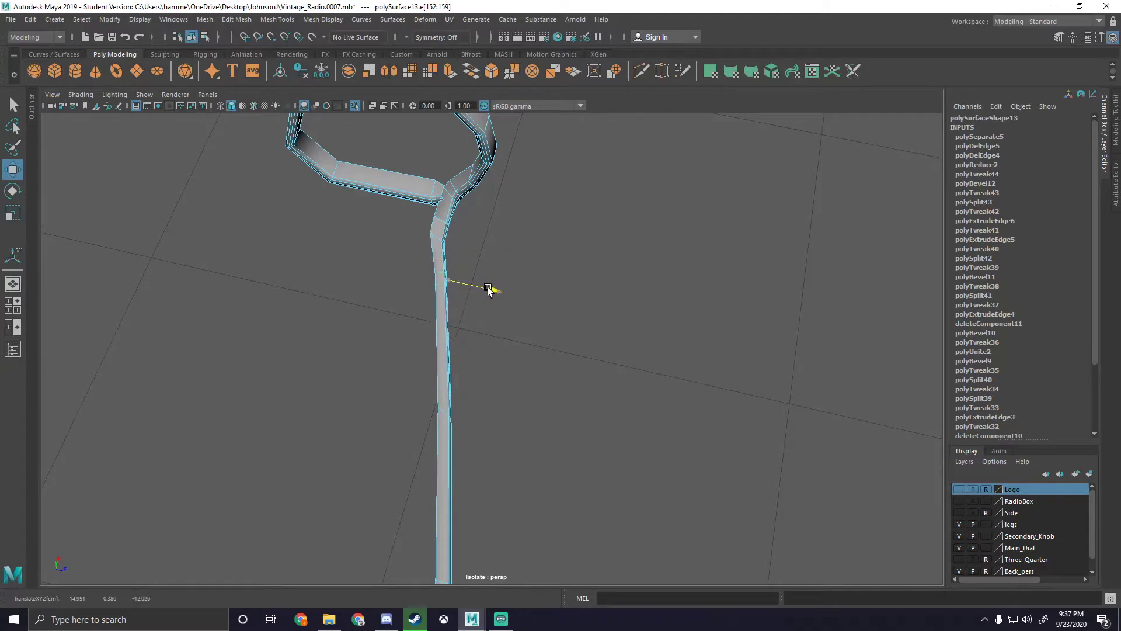
Step: Exit isolate mode so all scene objects show again, and clear the selection
click(354, 106)
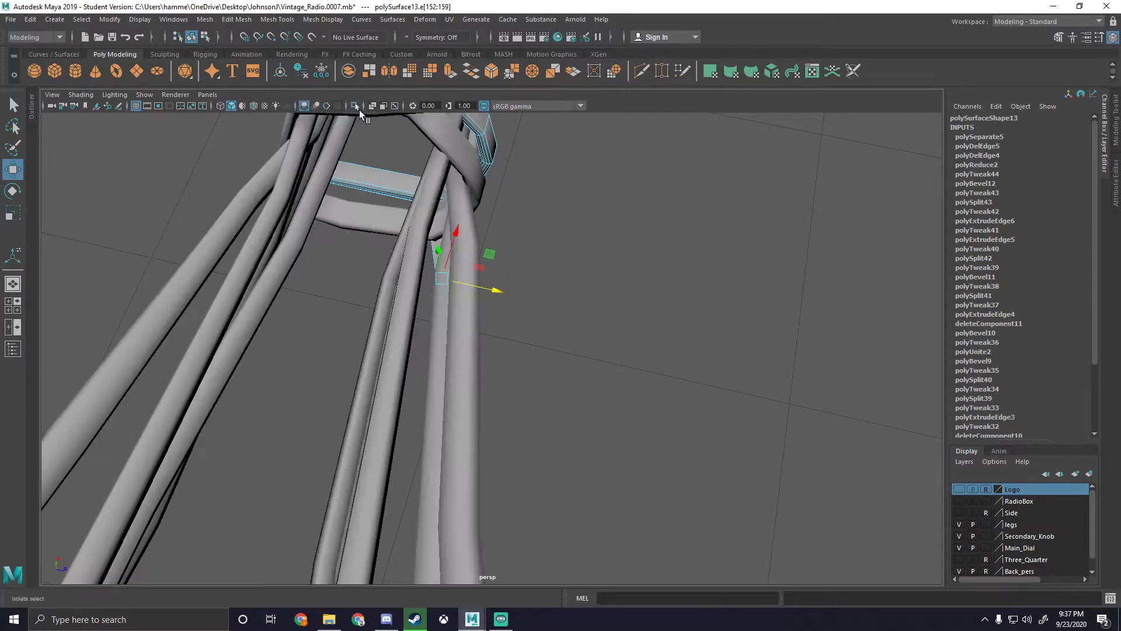
alt+drag(546, 330, 582, 330)
right_drag(583, 330, 664, 288)
alt+drag(664, 288, 478, 391)
click(658, 342)
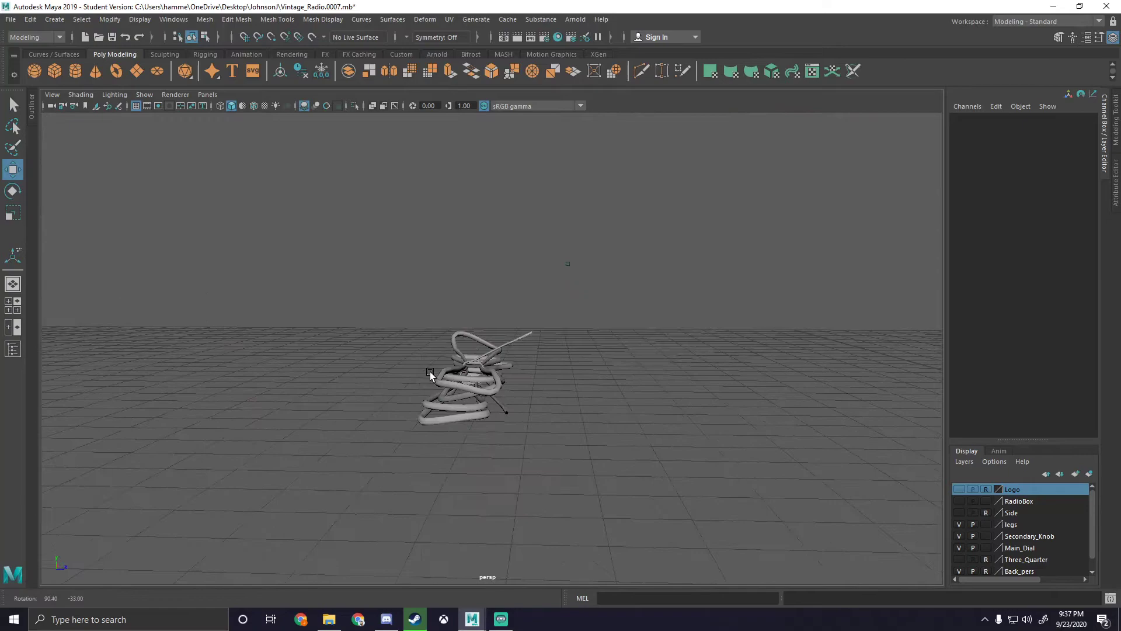
Step: Dolly and tumble the camera out to view the whole scene around the cable
alt+right_drag(430, 371, 531, 386)
alt+drag(531, 385, 507, 390)
scroll(566, 385, up, 2)
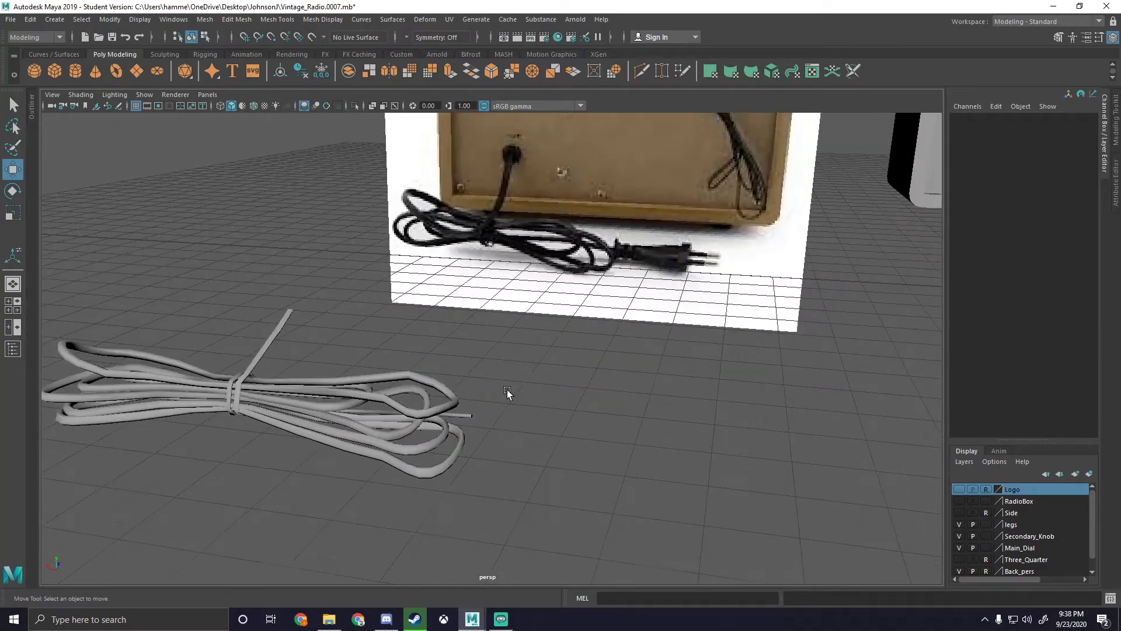
scroll(563, 348, down, 3)
alt+drag(563, 348, 493, 352)
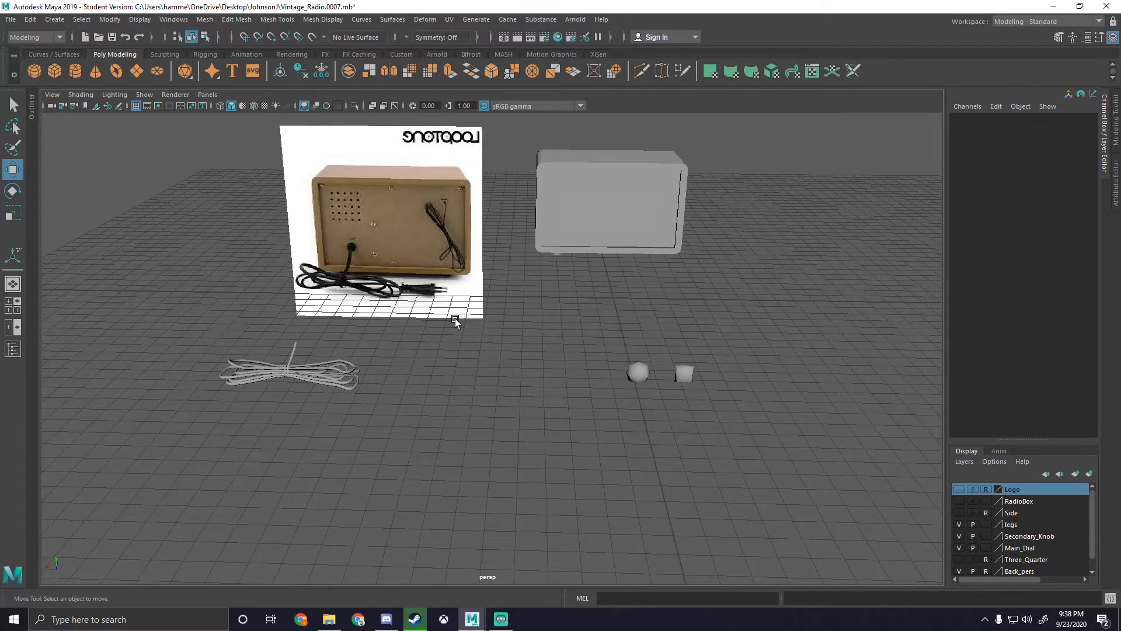
scroll(455, 318, up, 3)
alt+drag(463, 393, 471, 460)
Step: Check the cable, upper loop and tie strip pieces, then leave nothing selected
click(466, 472)
scroll(526, 450, up, 2)
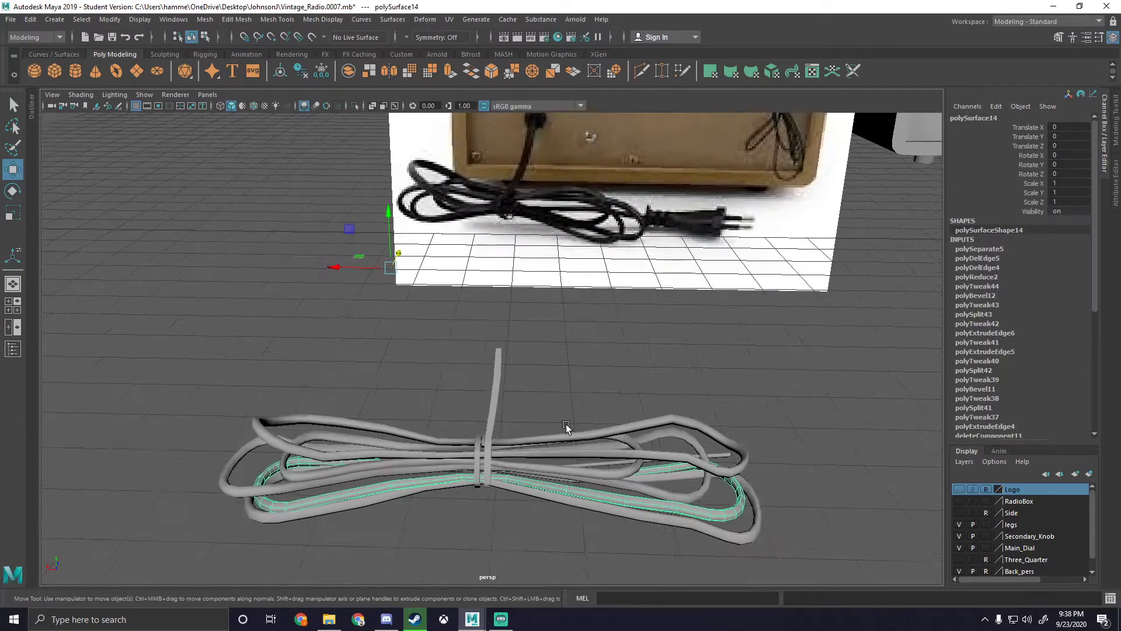
click(543, 409)
scroll(526, 432, up, 2)
click(473, 422)
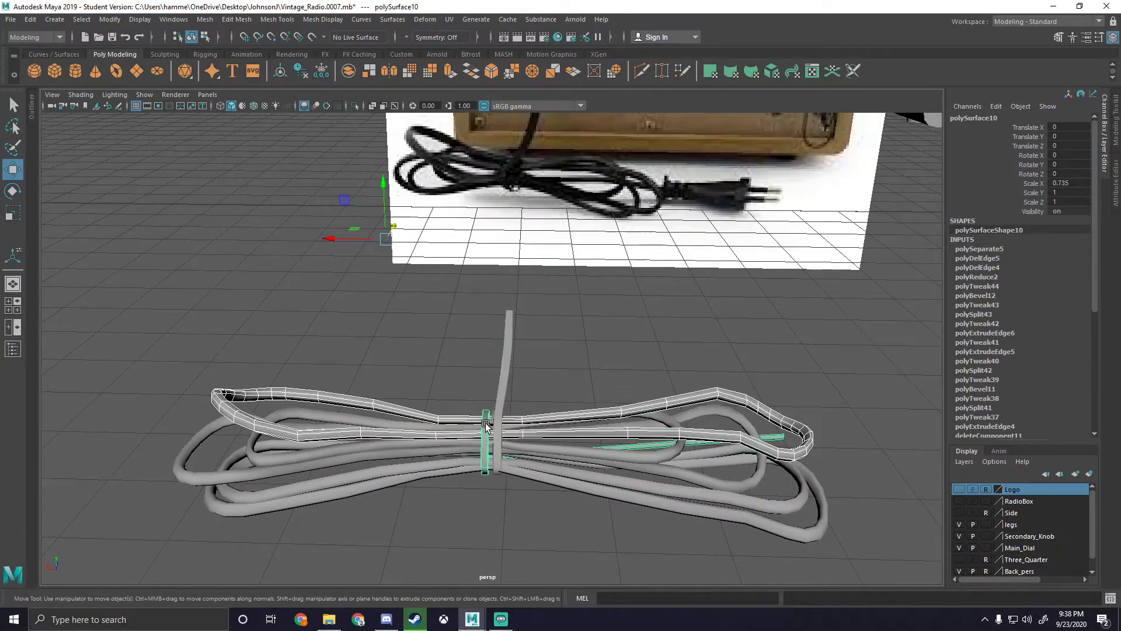
scroll(487, 427, down, 4)
click(670, 442)
alt+drag(671, 443, 406, 419)
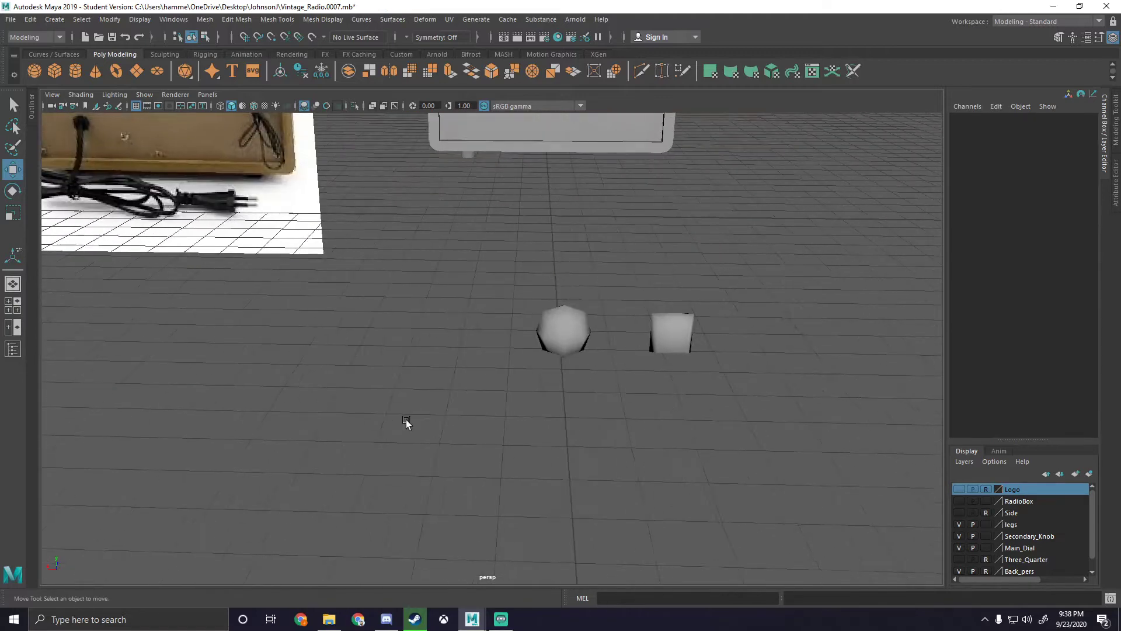
Step: Create a new polygon cube and move it to X -5.361, Z -11.61
click(560, 325)
alt+drag(621, 367, 420, 230)
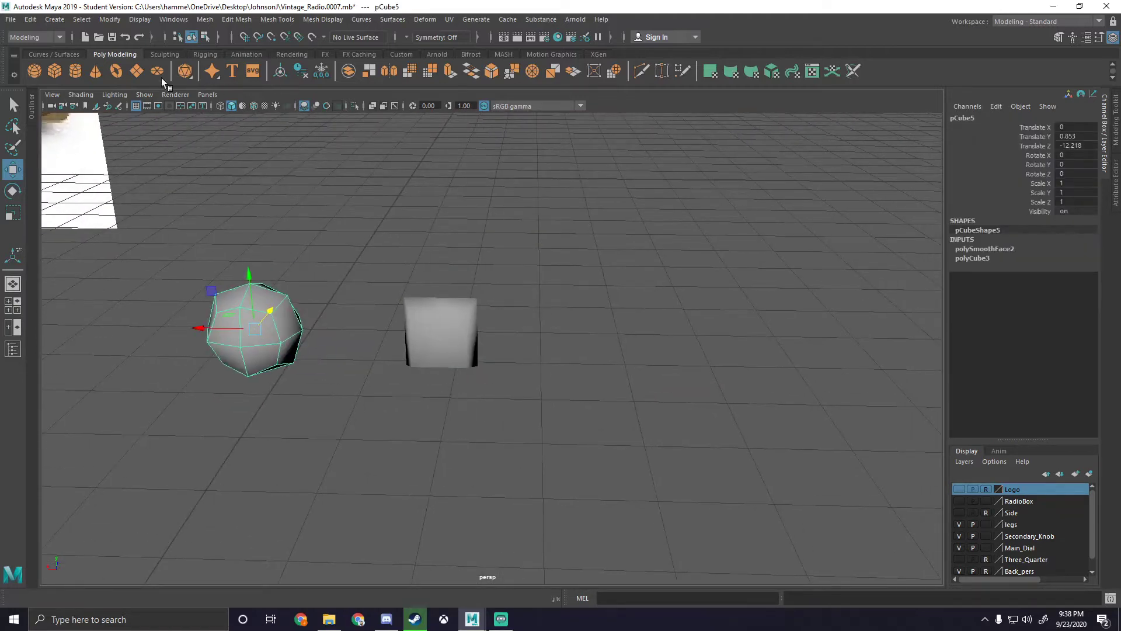
click(55, 69)
drag(362, 177, 573, 225)
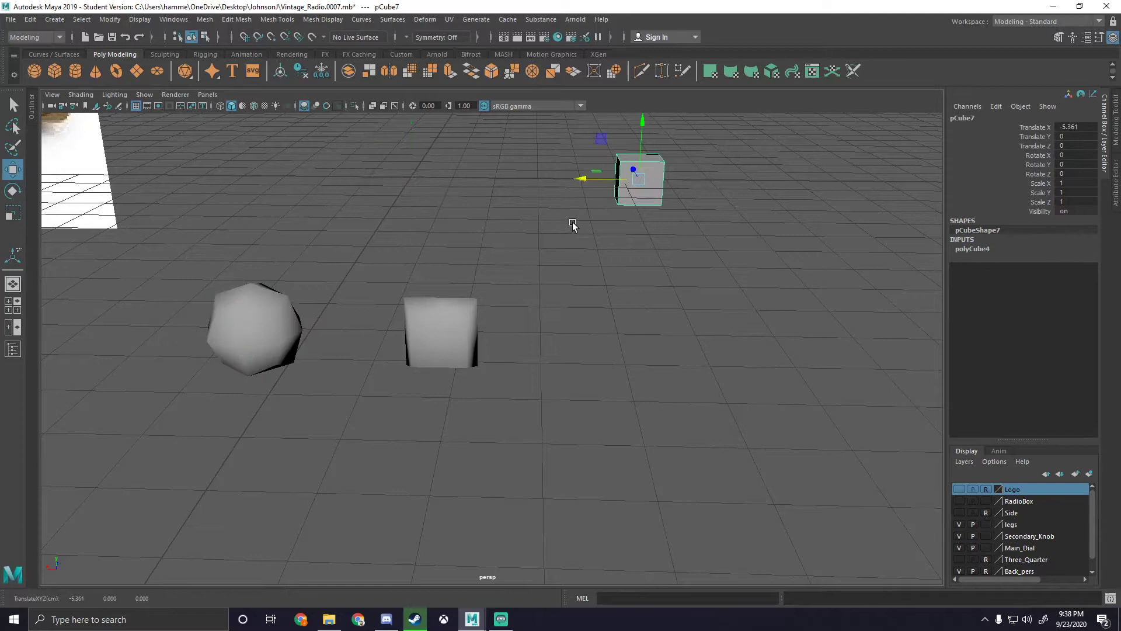
alt+middle_drag(573, 225, 532, 278)
drag(579, 222, 593, 440)
key(f)
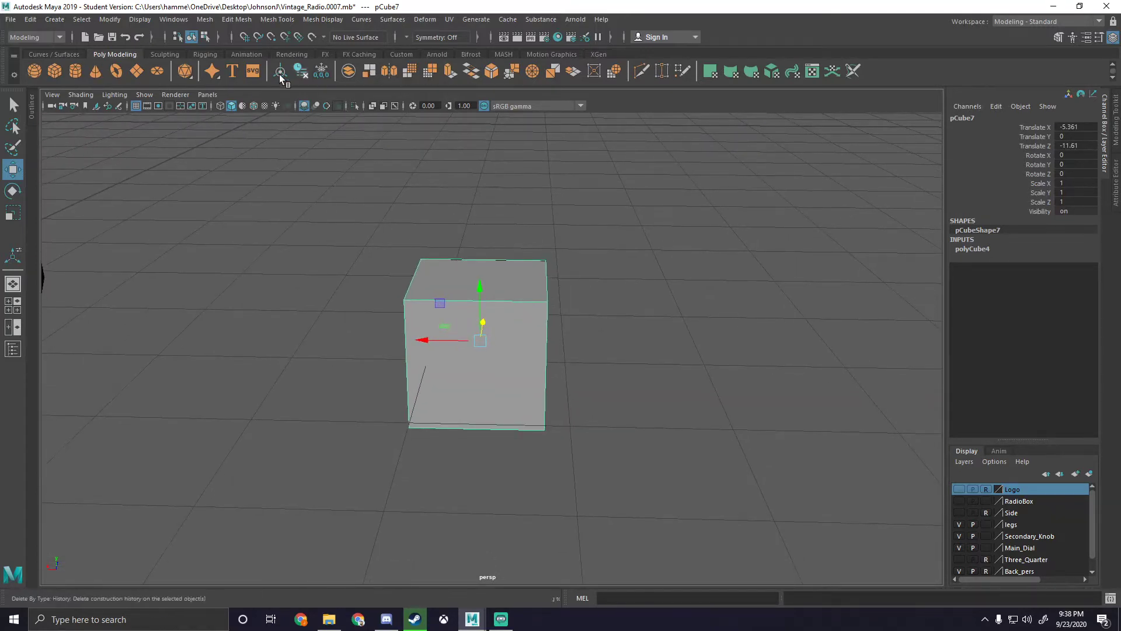
Step: Smooth the cube through the Smooth options, then undo the smoothing
double_click(405, 72)
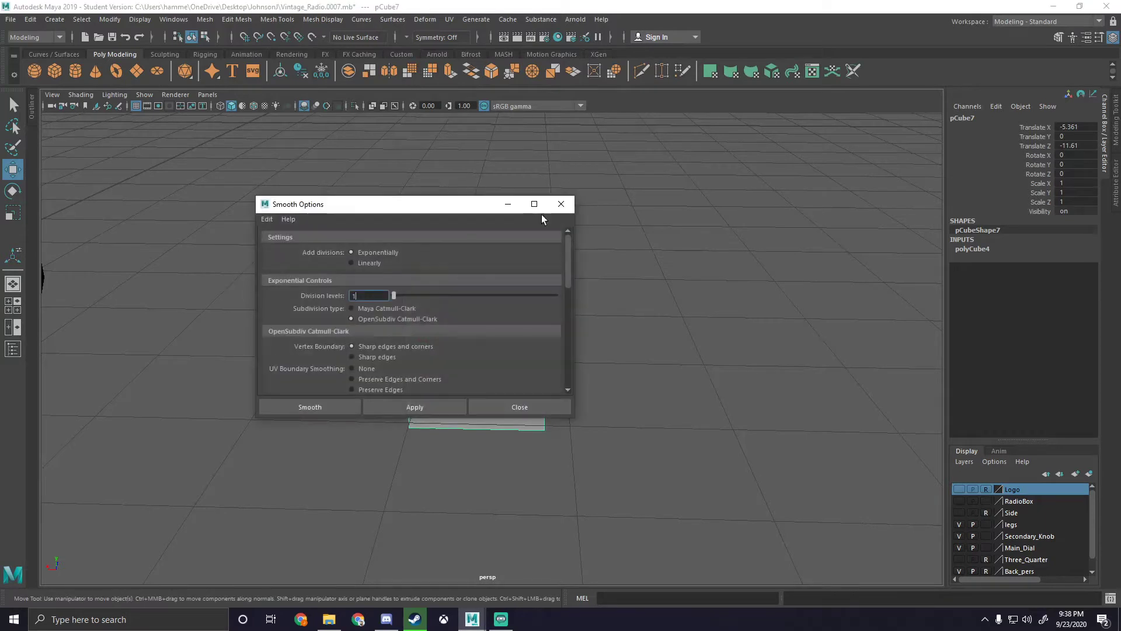
scroll(368, 310, down, 2)
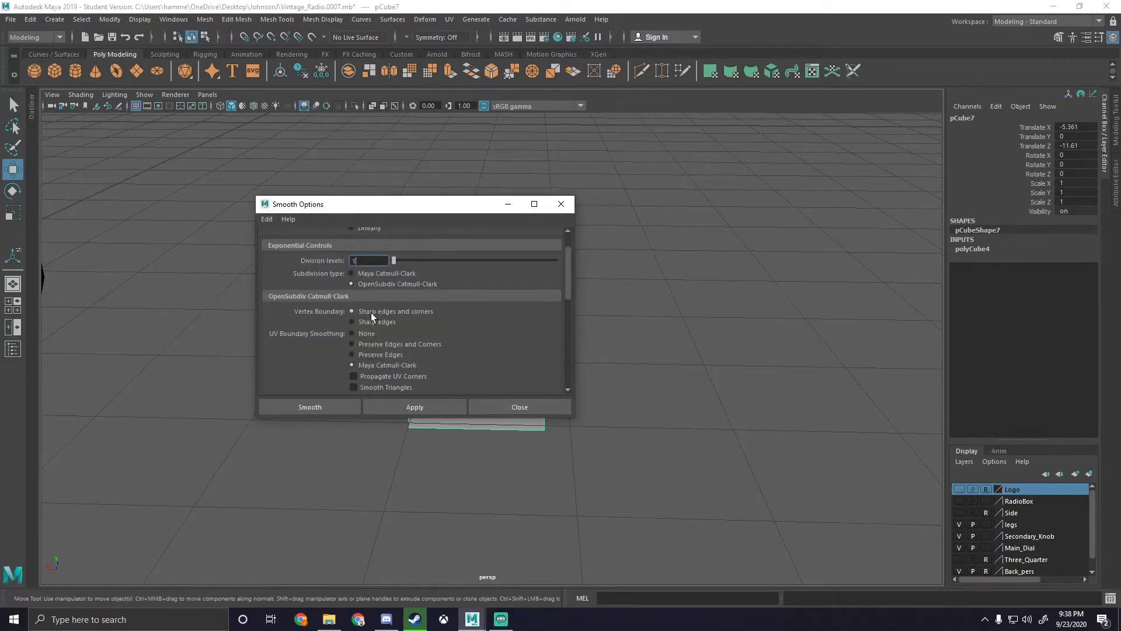
scroll(380, 318, up, 2)
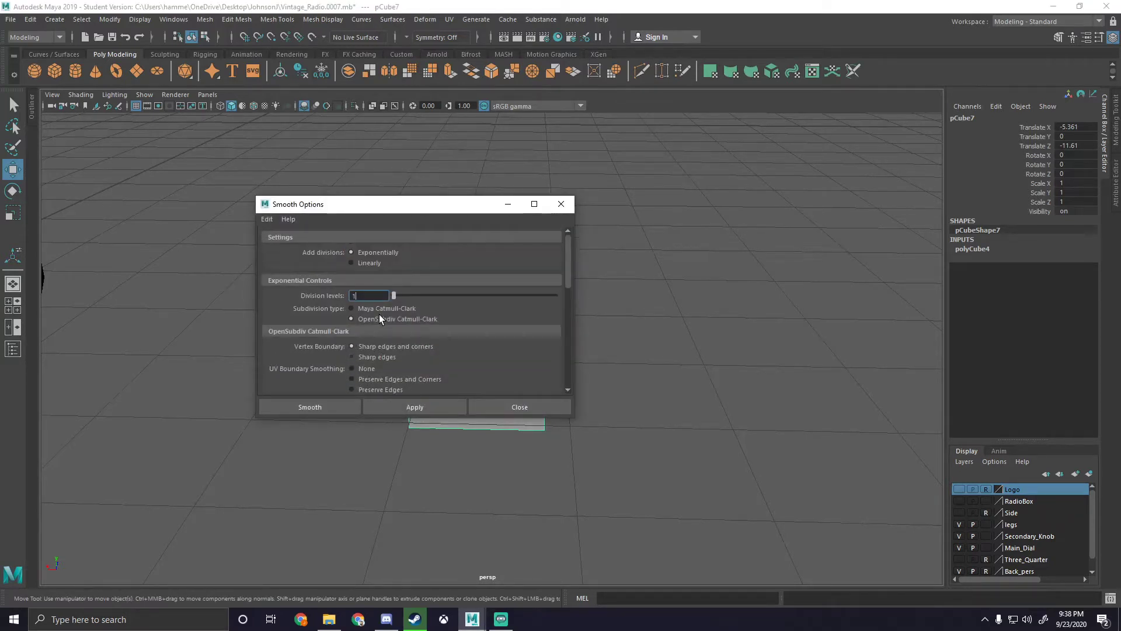
scroll(355, 325, down, 4)
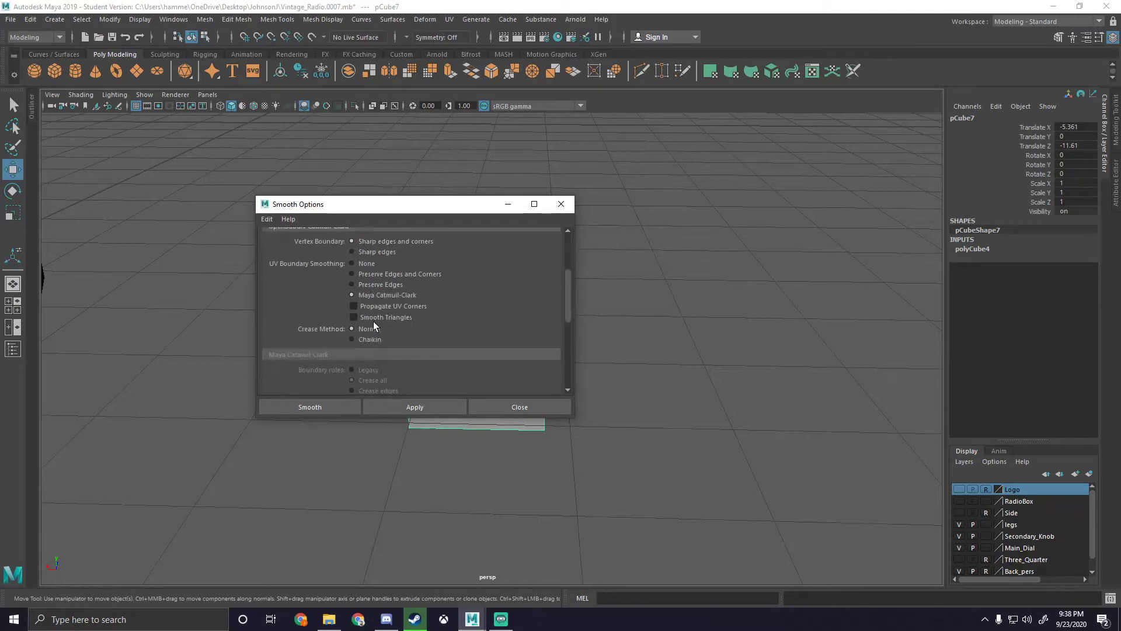
scroll(391, 329, down, 3)
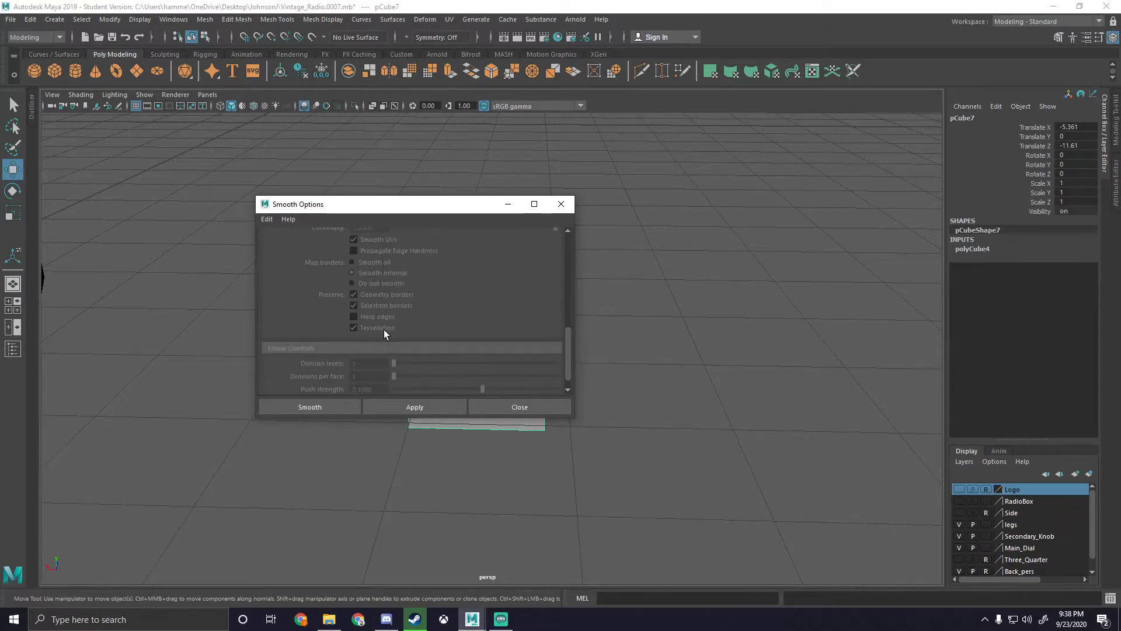
scroll(385, 328, up, 5)
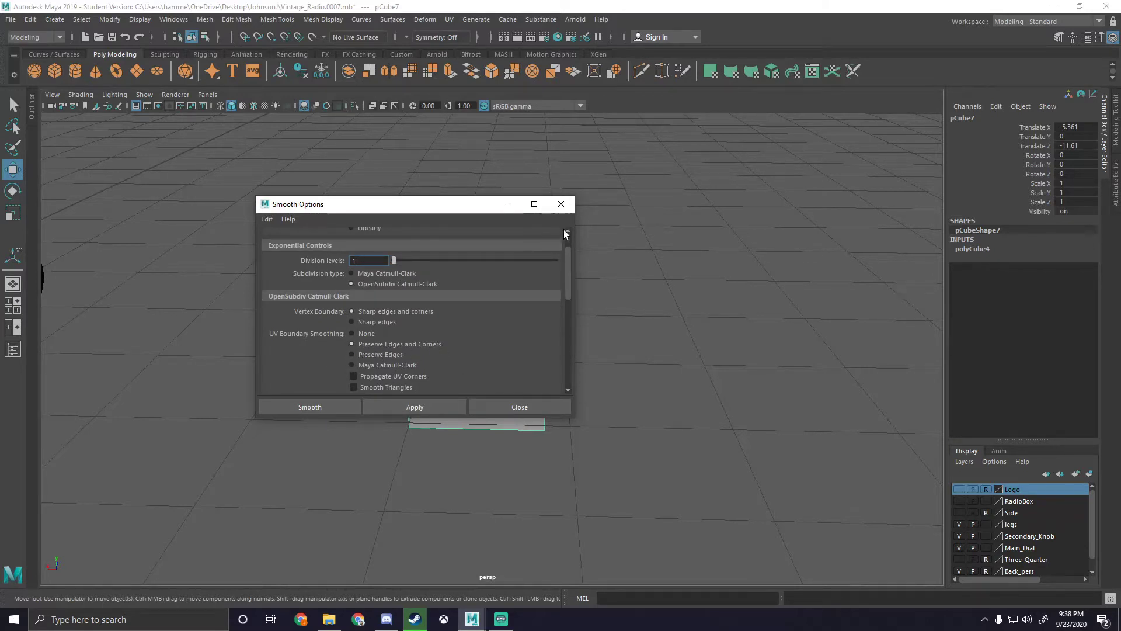
click(323, 408)
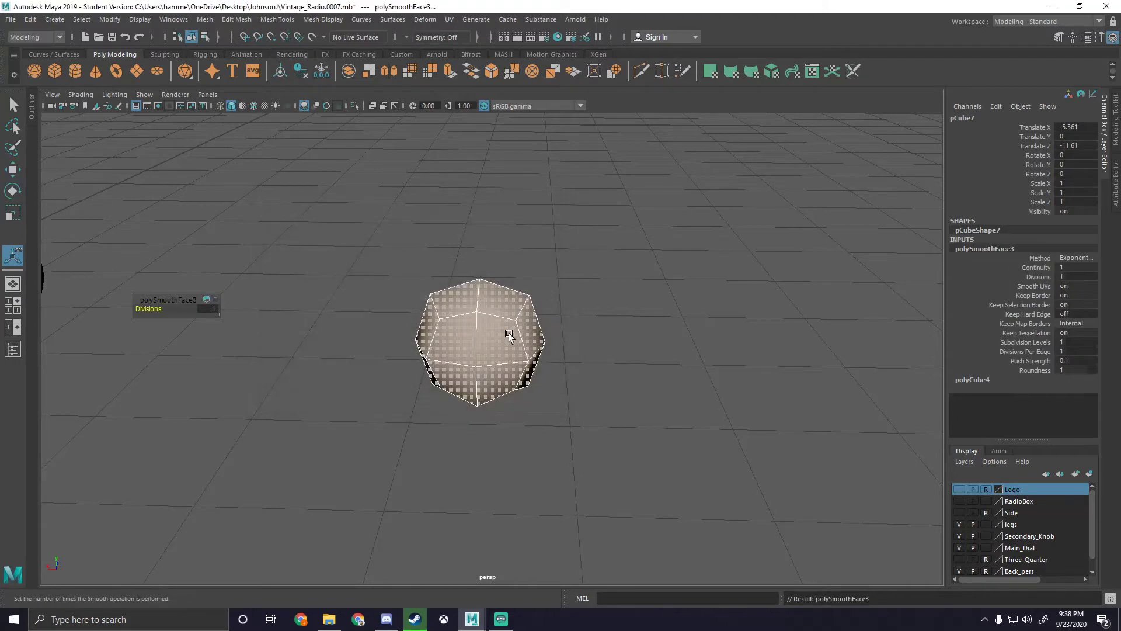
key(ctrl+z)
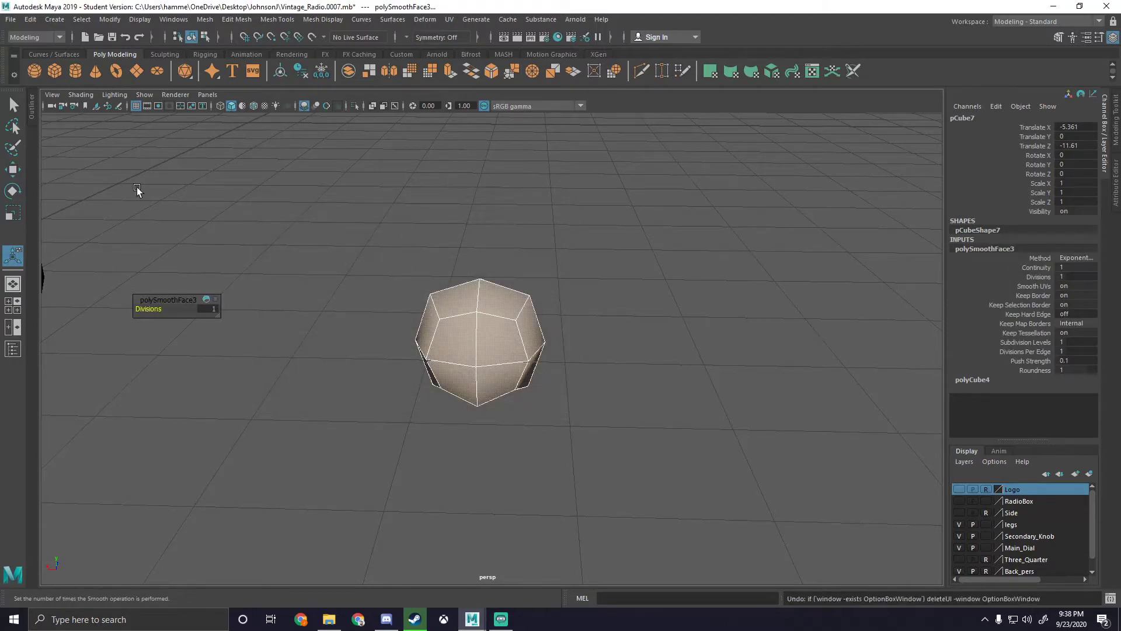
key(ctrl+z)
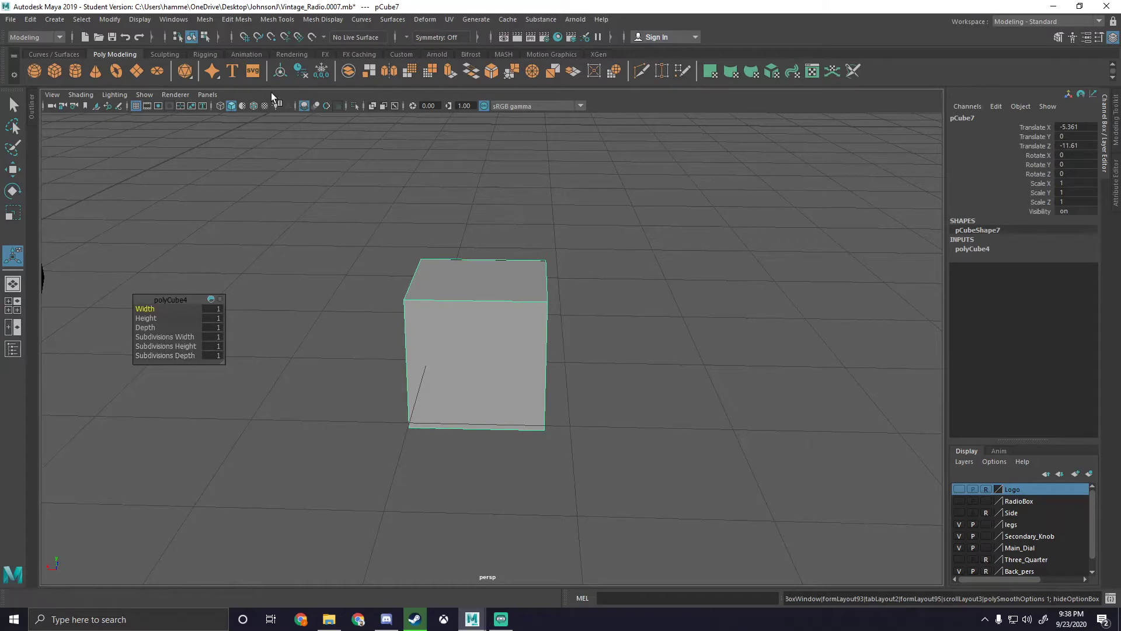
Step: Reapply smoothing from the reopened Smooth options, inspect the result, and undo it again
double_click(408, 72)
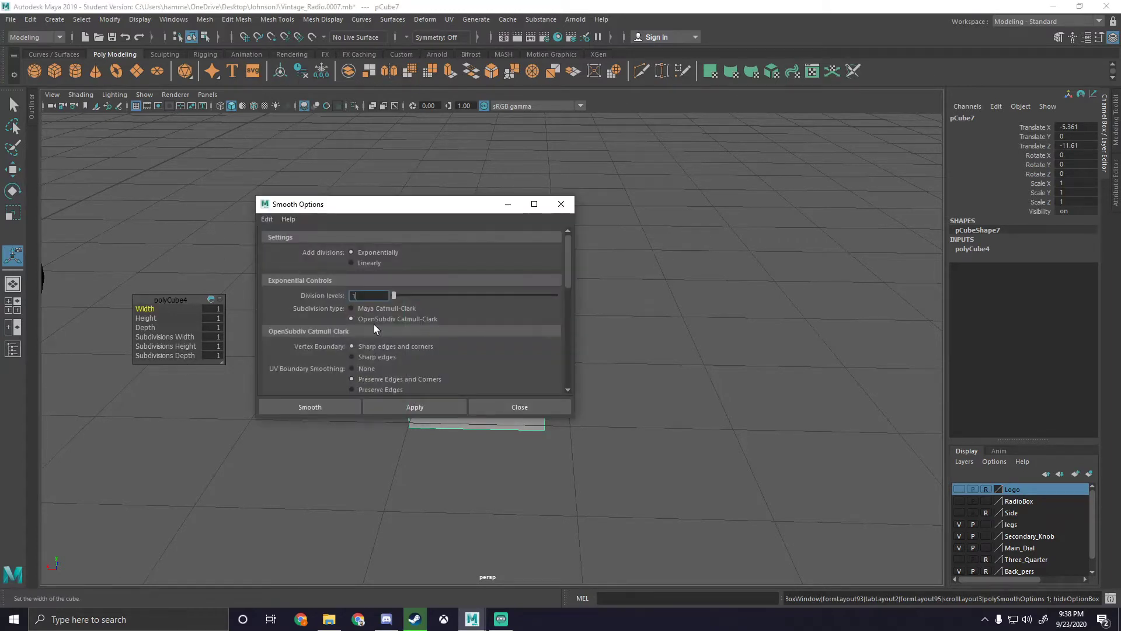
click(417, 405)
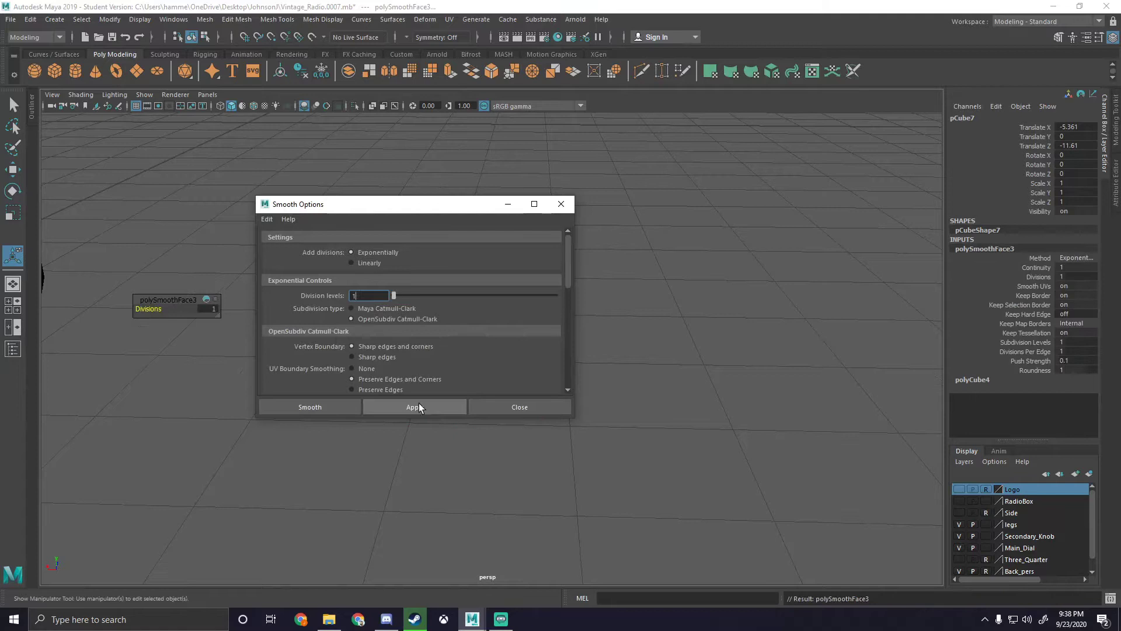
drag(465, 210, 703, 203)
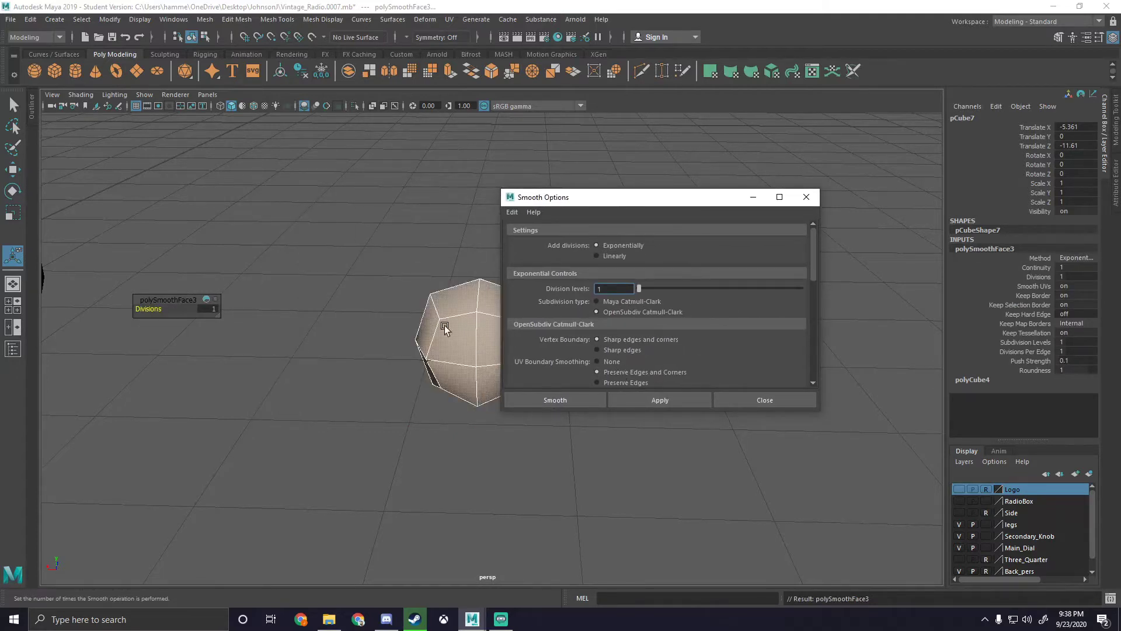
alt+drag(446, 329, 412, 310)
key(ctrl+z)
key(ctrl+z)
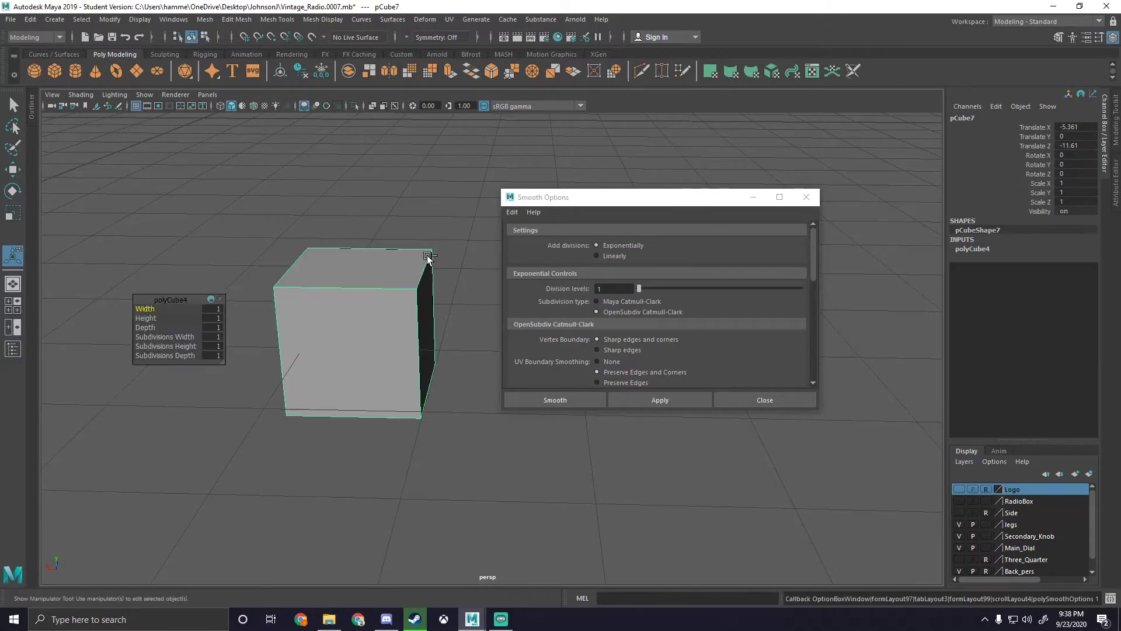
scroll(617, 283, down, 1)
scroll(617, 283, down, 3)
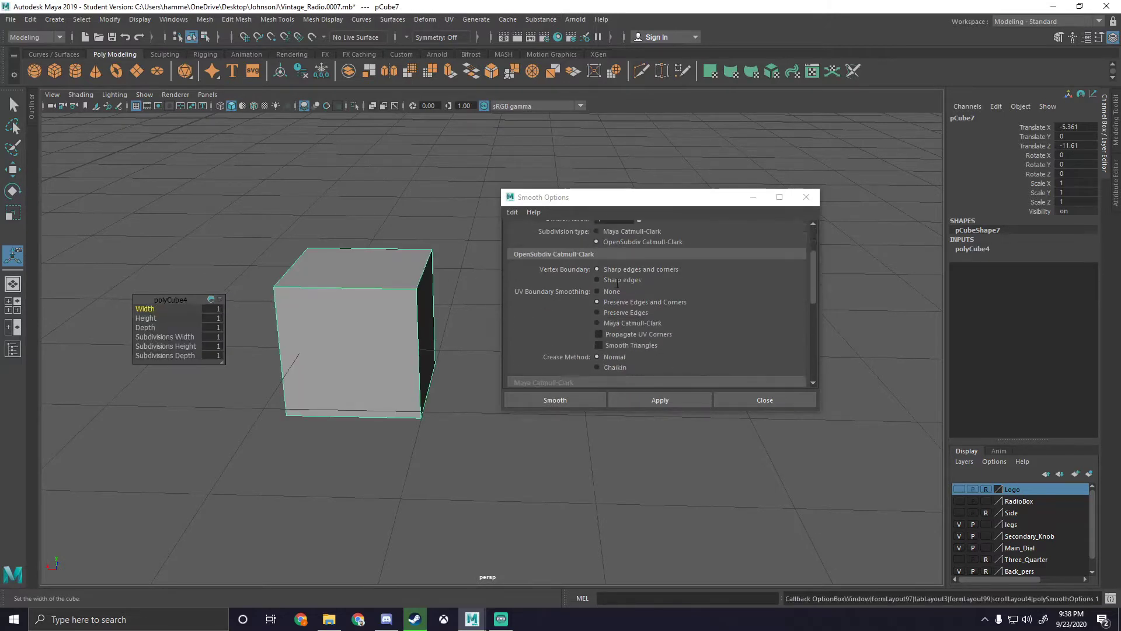
scroll(594, 297, up, 1)
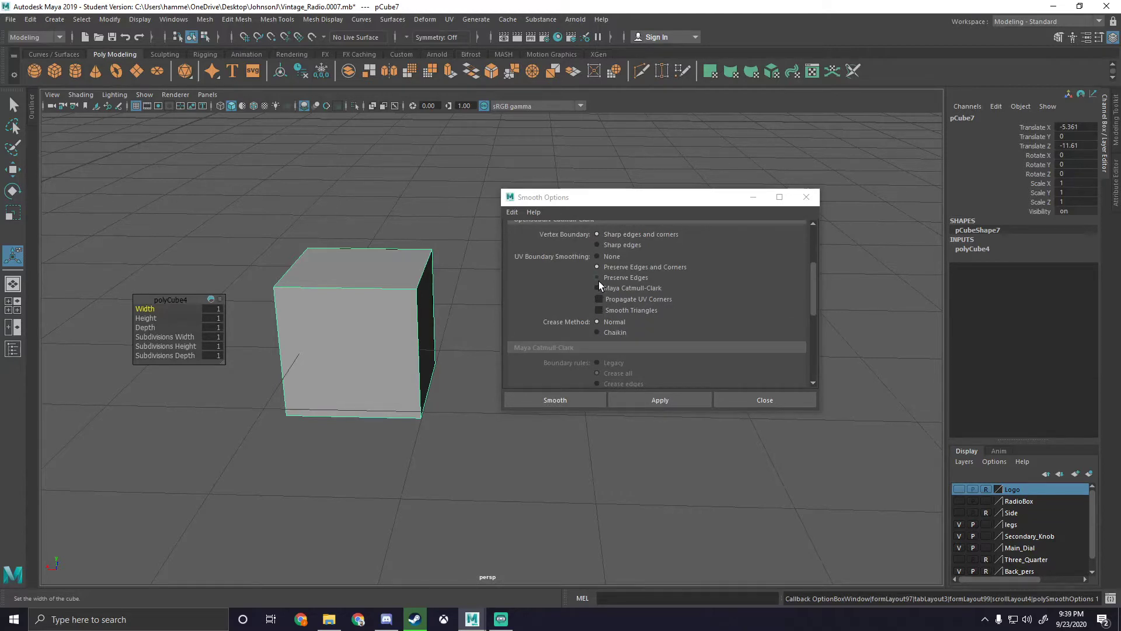
scroll(601, 250, up, 2)
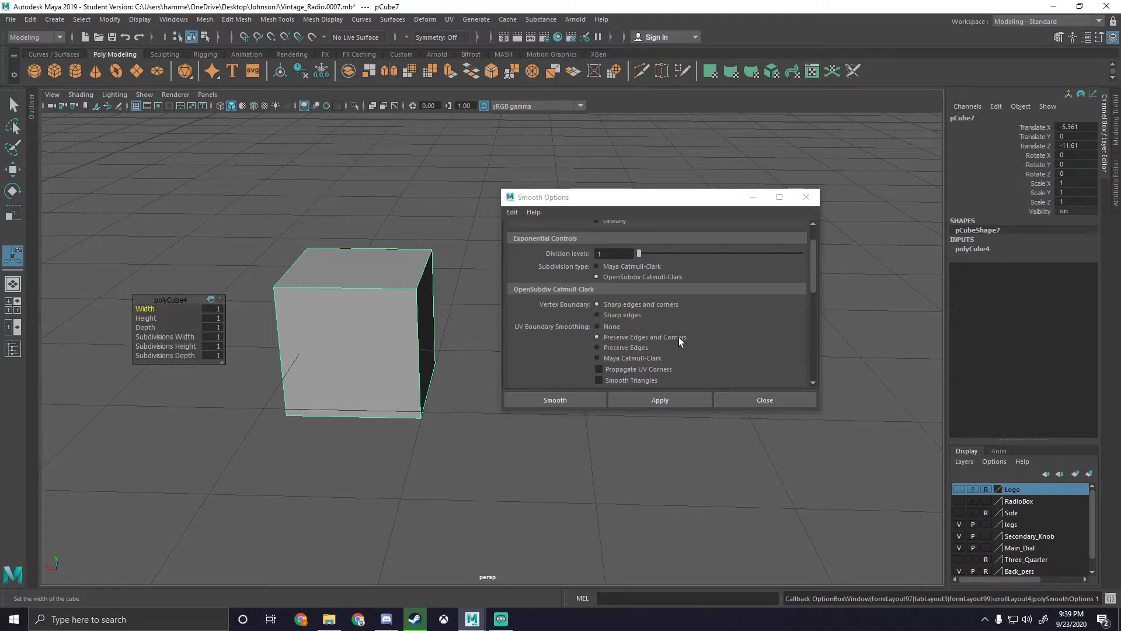
scroll(751, 275, up, 1)
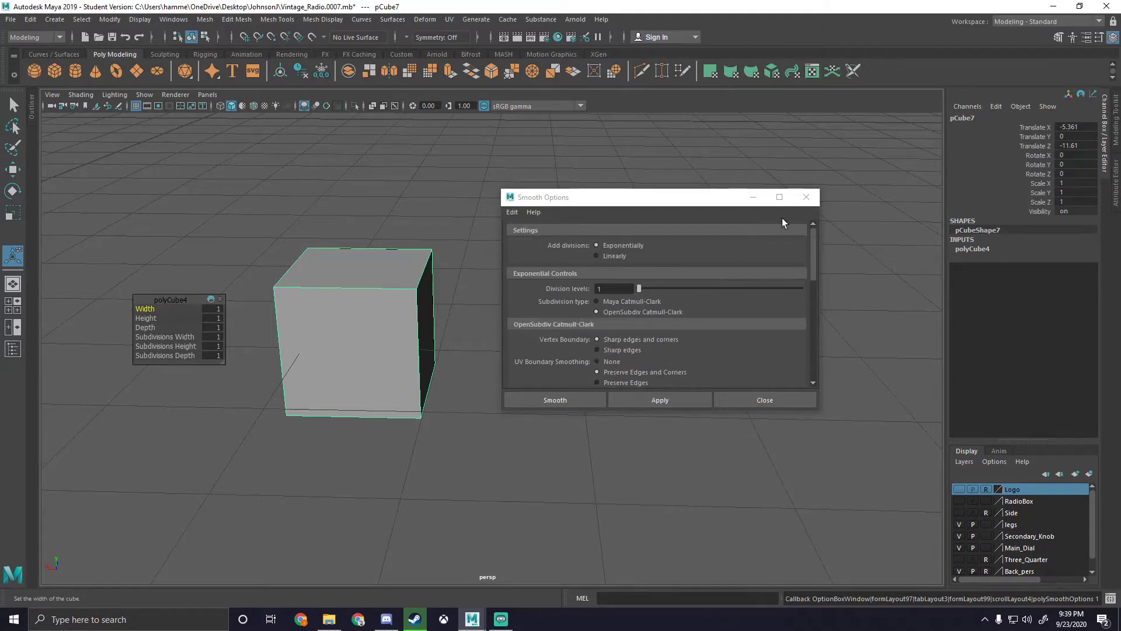
scroll(684, 273, down, 6)
Step: Close Smooth Options and Multi-Cut a vertical and a horizontal edge loop into the cube
click(806, 197)
alt+drag(811, 225, 566, 293)
click(528, 229)
click(591, 300)
click(641, 71)
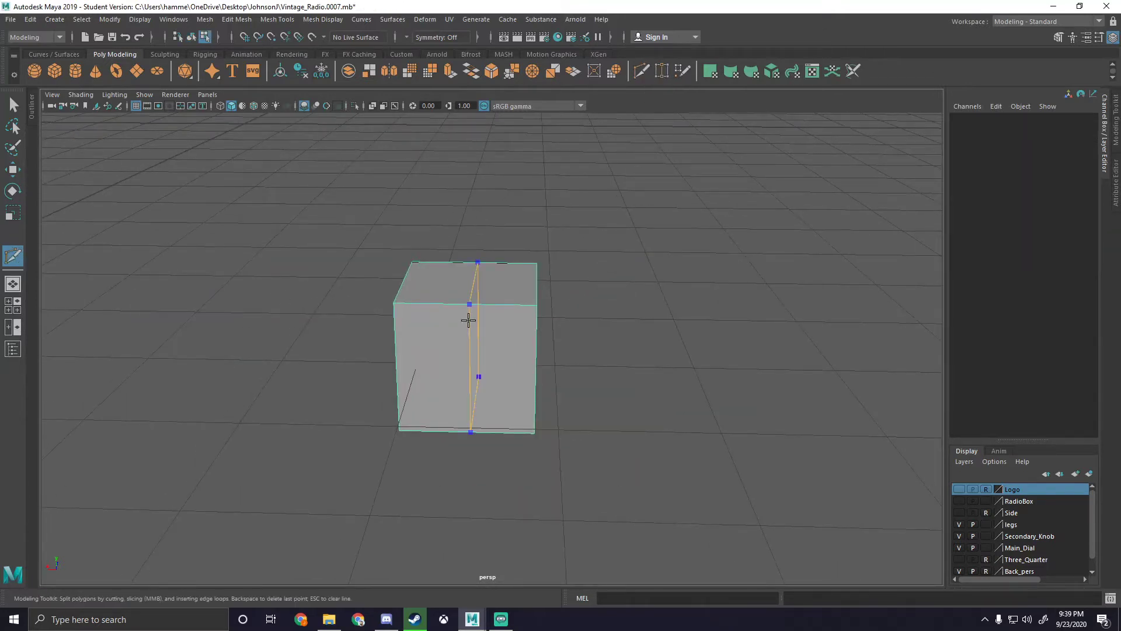
ctrl+click(468, 315)
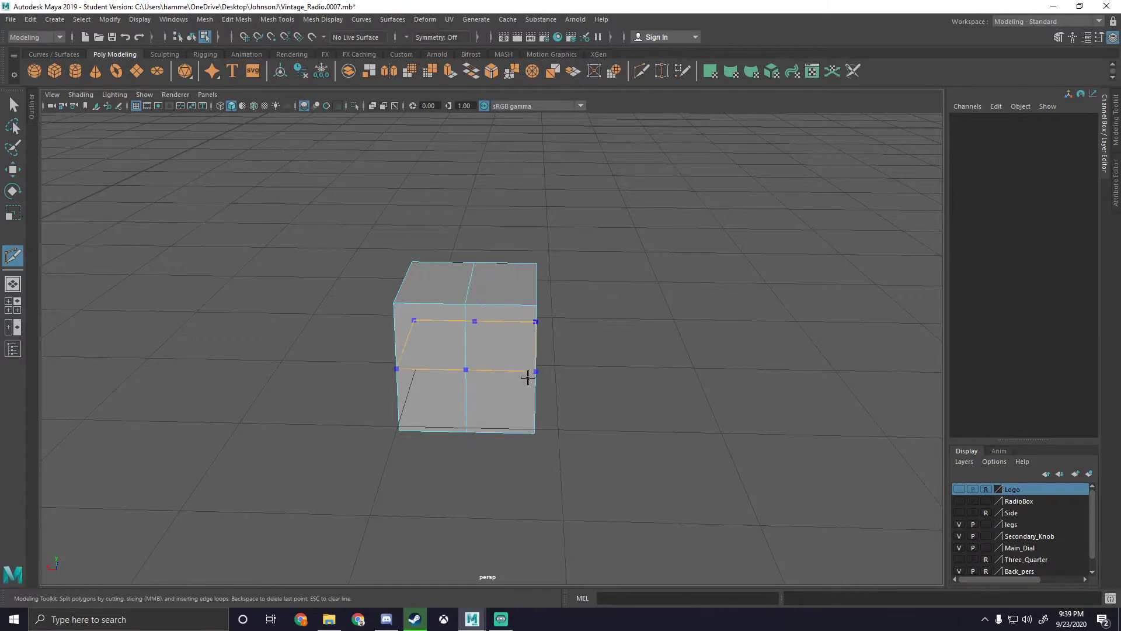
ctrl+click(529, 371)
key(w)
Step: Bevel the vertical edge loop with 3 segments and fraction 0.61
double_click(464, 337)
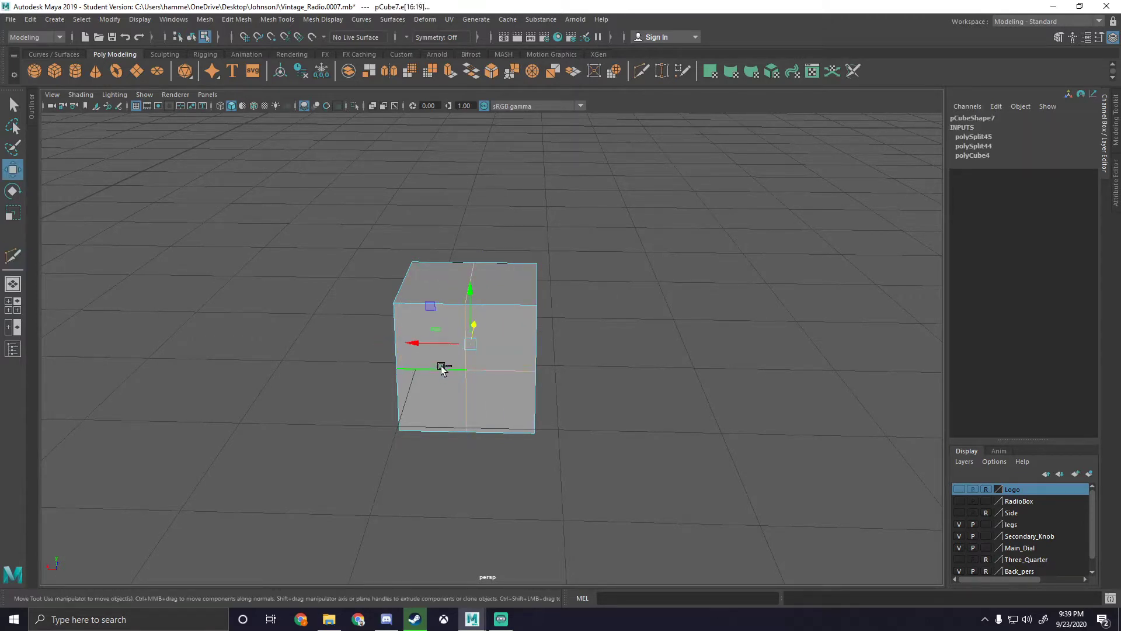
click(493, 71)
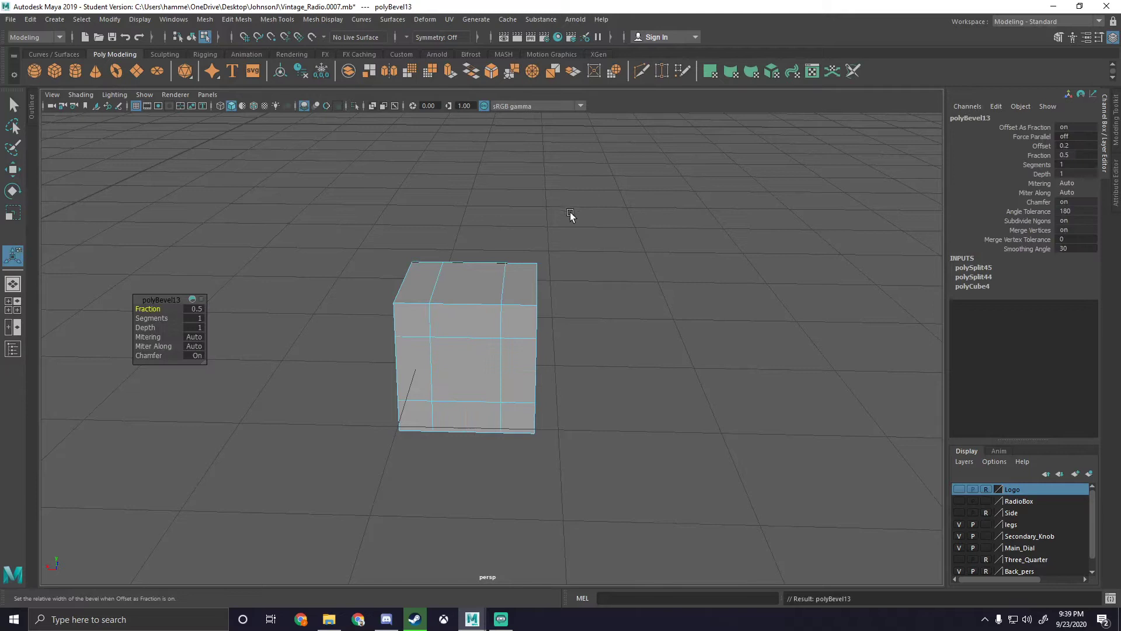
click(165, 322)
middle_drag(283, 233, 395, 242)
click(149, 309)
middle_drag(152, 309, 166, 310)
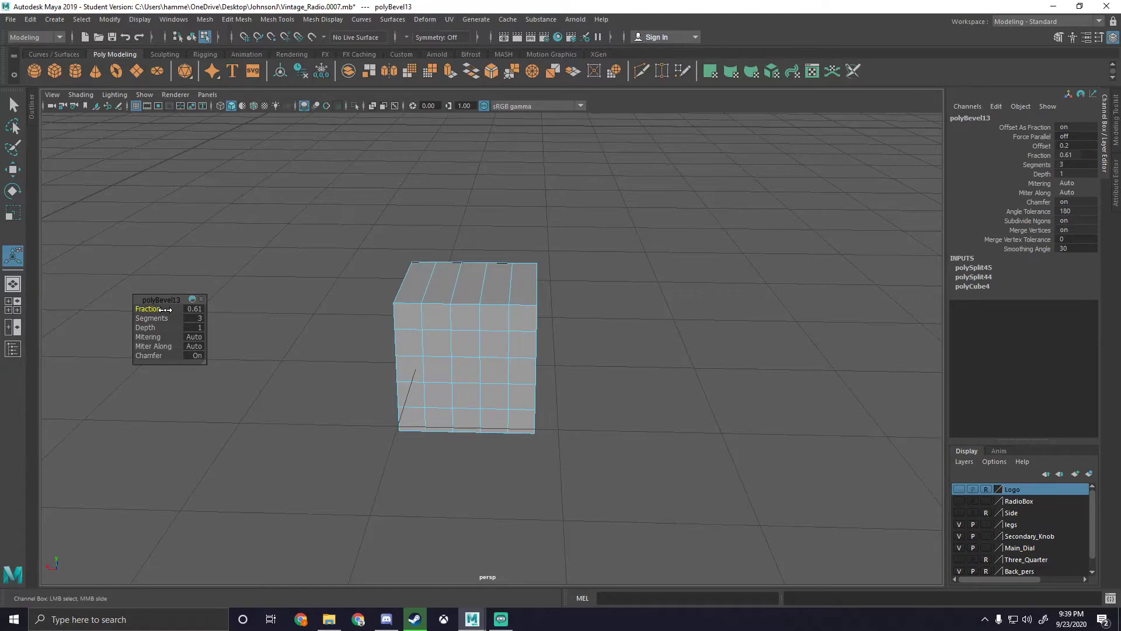
click(656, 250)
scroll(584, 308, up, 3)
scroll(518, 321, down, 3)
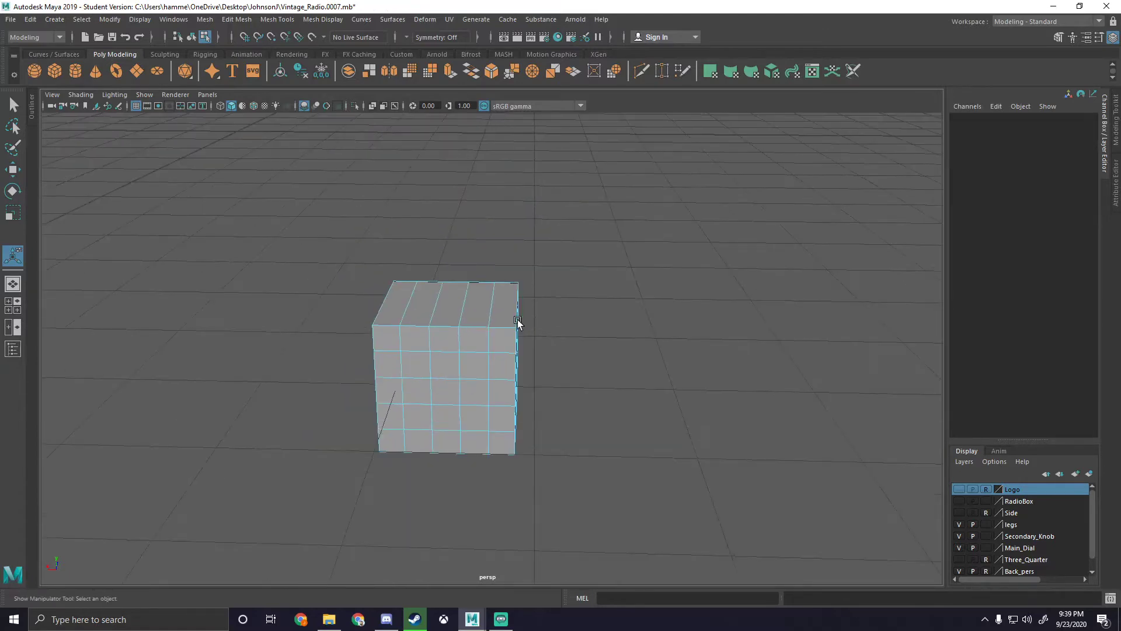
alt+drag(517, 321, 413, 307)
Step: Reduce pCube7's polygon count to 84.29 percent
right_click(421, 298)
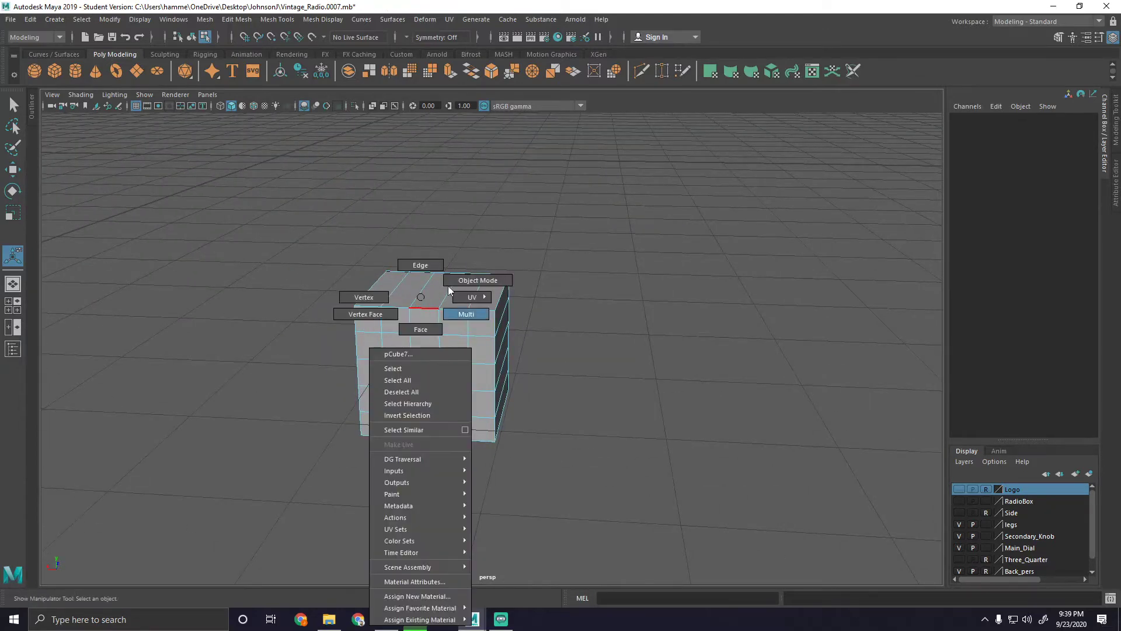
click(449, 286)
click(430, 73)
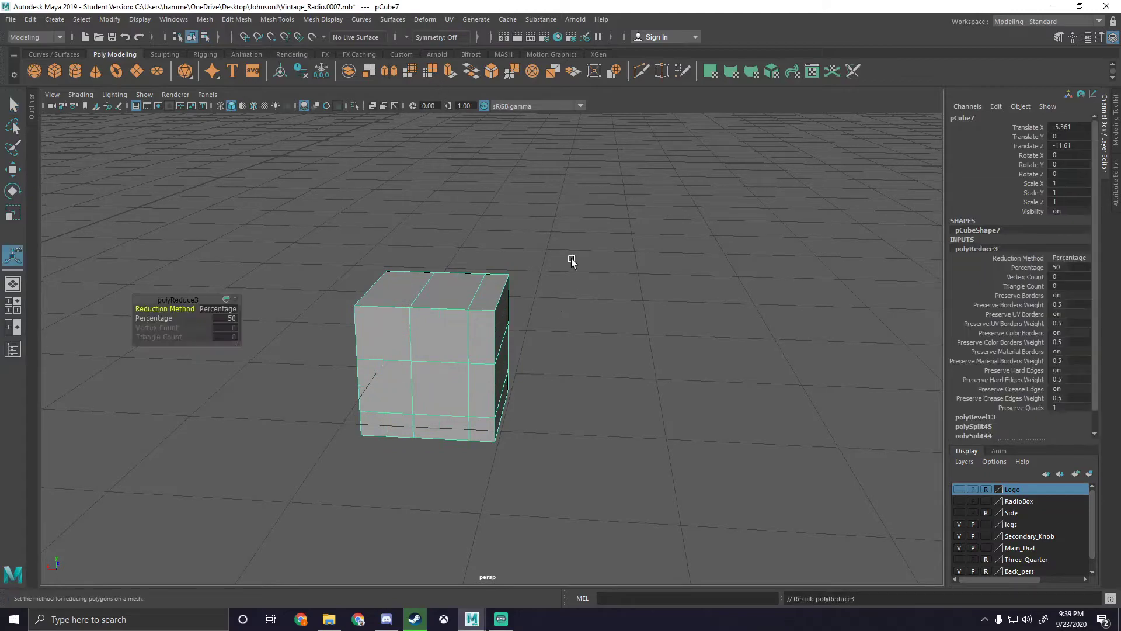
alt+drag(593, 315, 524, 308)
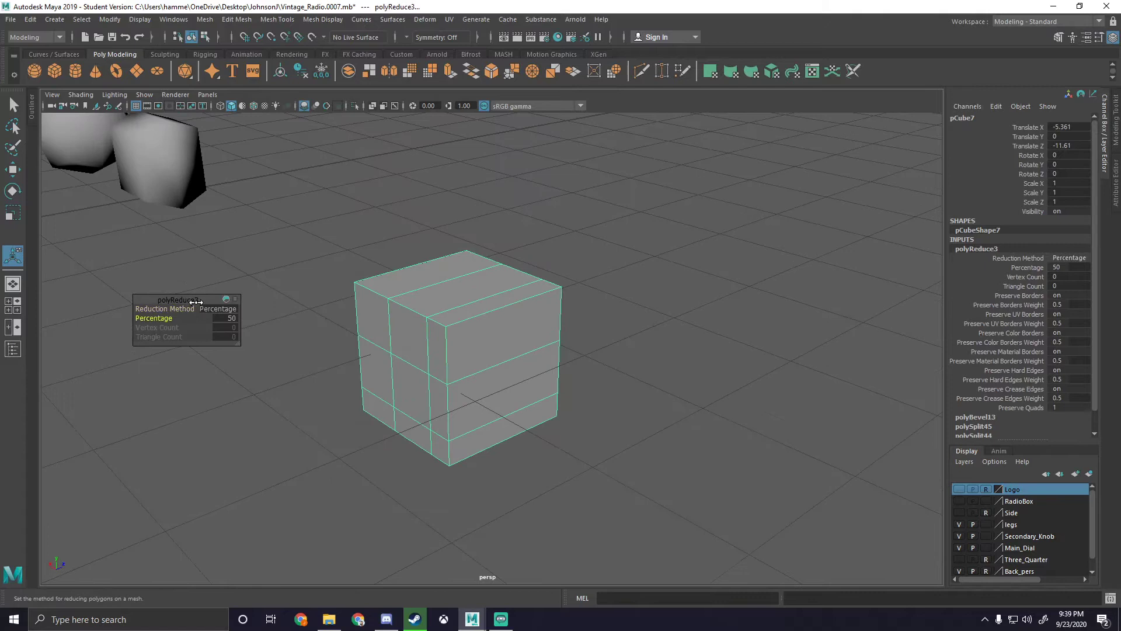
drag(154, 318, 293, 261)
drag(616, 289, 724, 295)
drag(902, 312, 525, 269)
Step: Soften the small cube pCube6's edges at a 30-degree angle, then deselect it
click(365, 228)
click(484, 288)
alt+middle_drag(526, 268, 658, 260)
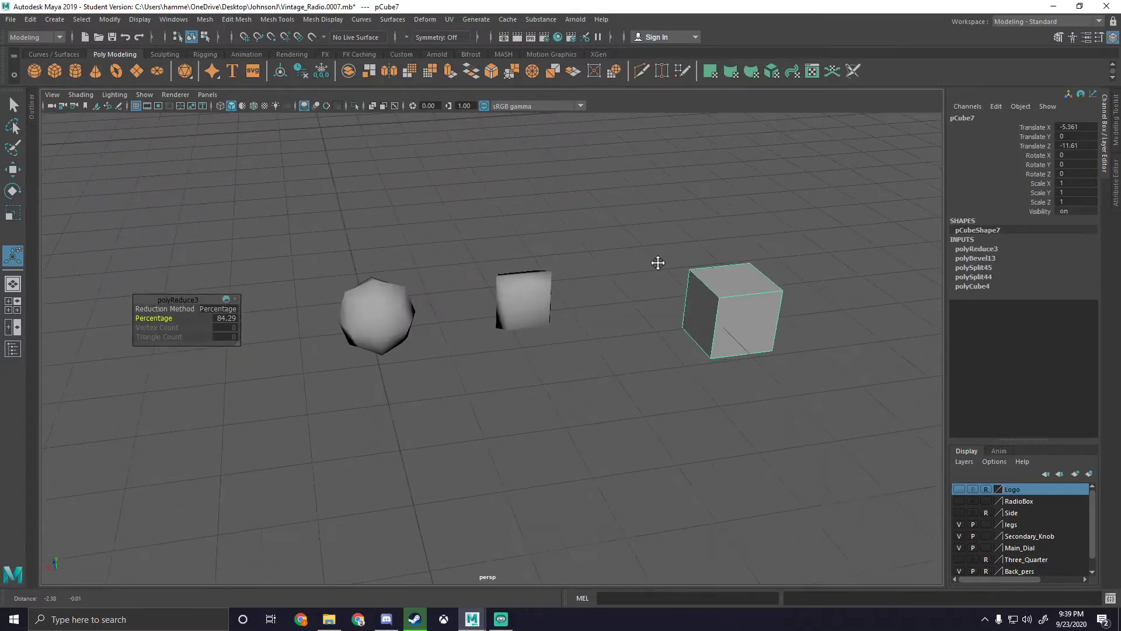
alt+drag(659, 261, 594, 283)
click(605, 296)
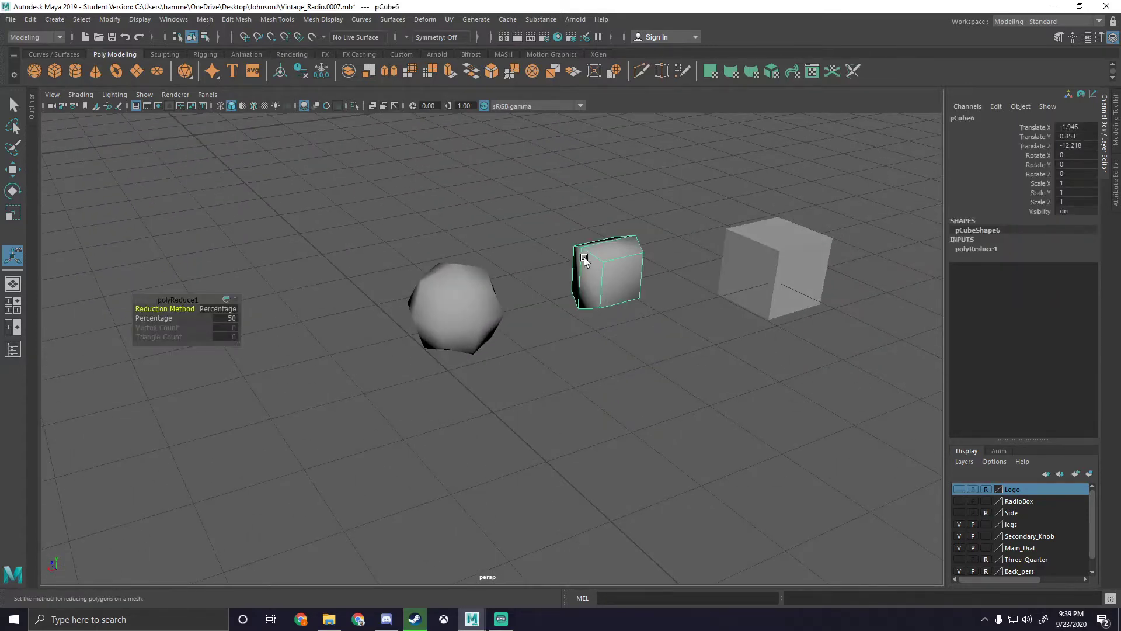
right_click(602, 278)
click(646, 283)
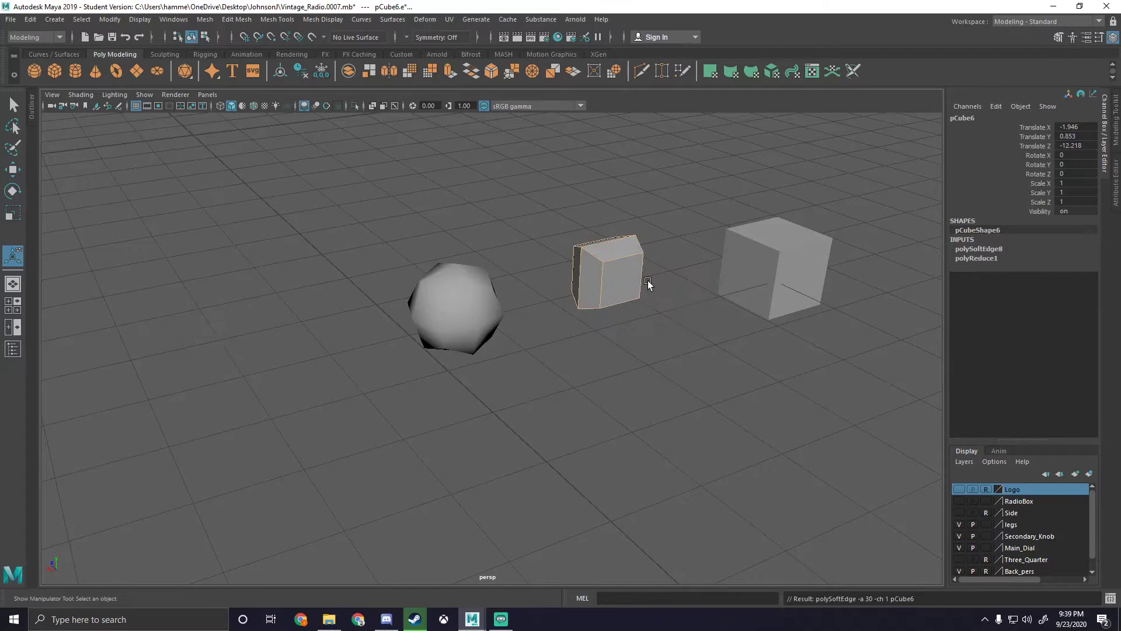
alt+drag(698, 249, 571, 257)
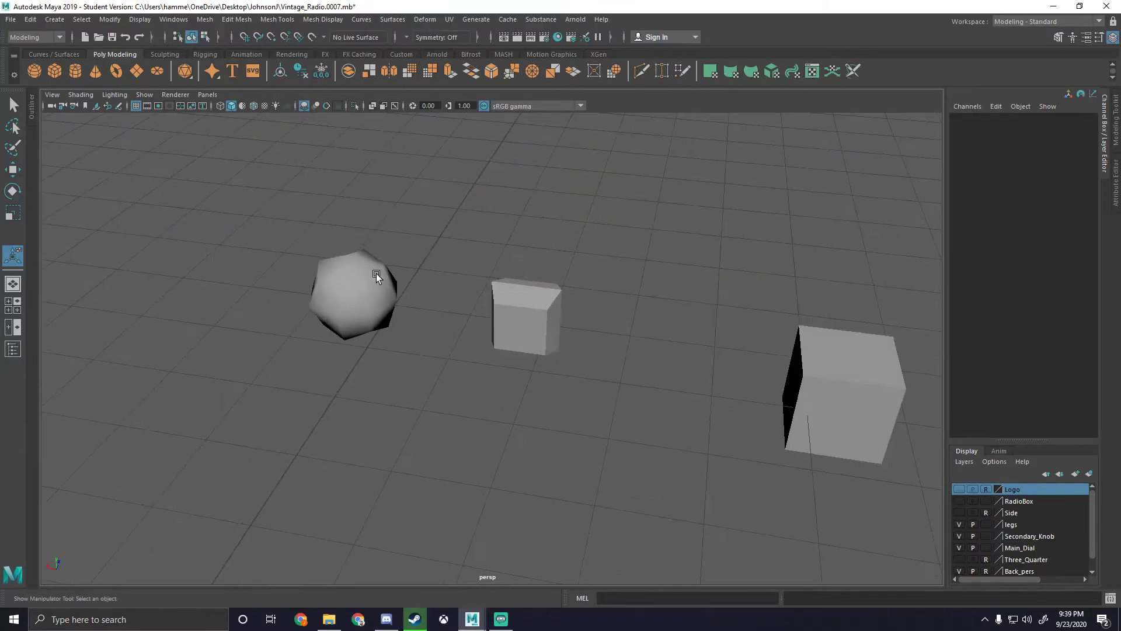
click(376, 274)
alt+right_drag(376, 273, 512, 355)
click(541, 251)
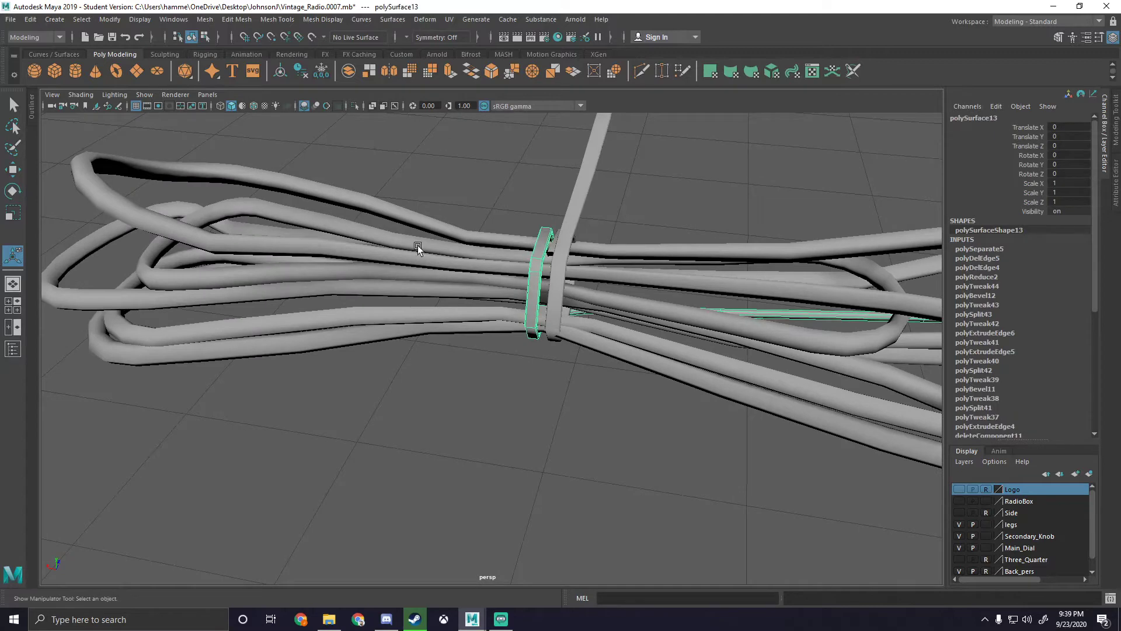
alt+drag(419, 249, 544, 302)
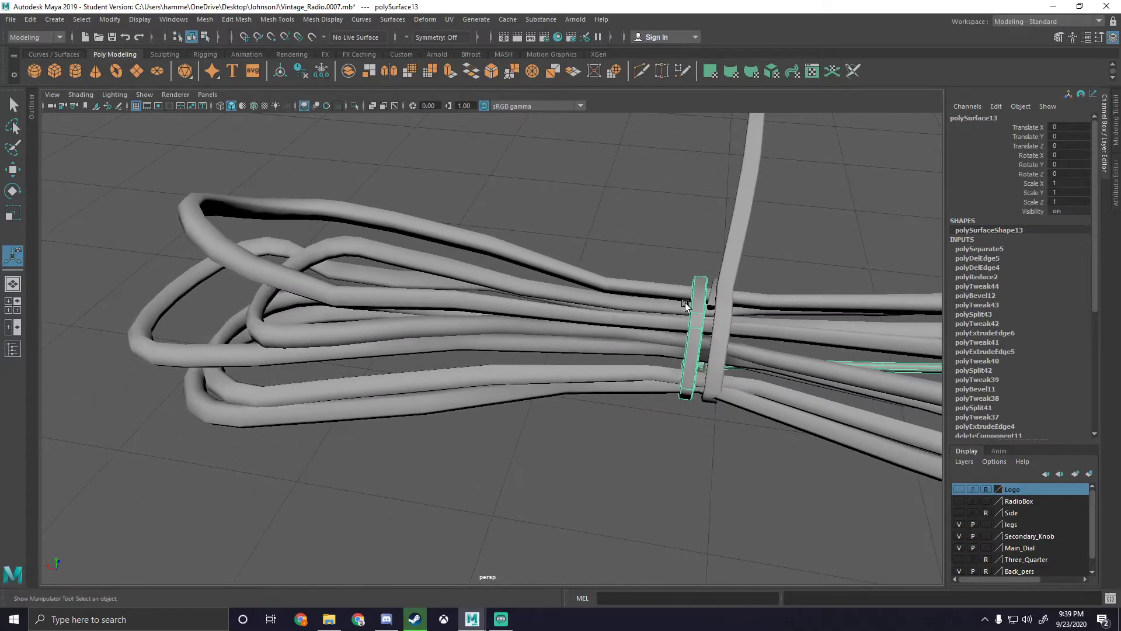
click(531, 314)
alt+drag(310, 277, 302, 352)
click(271, 396)
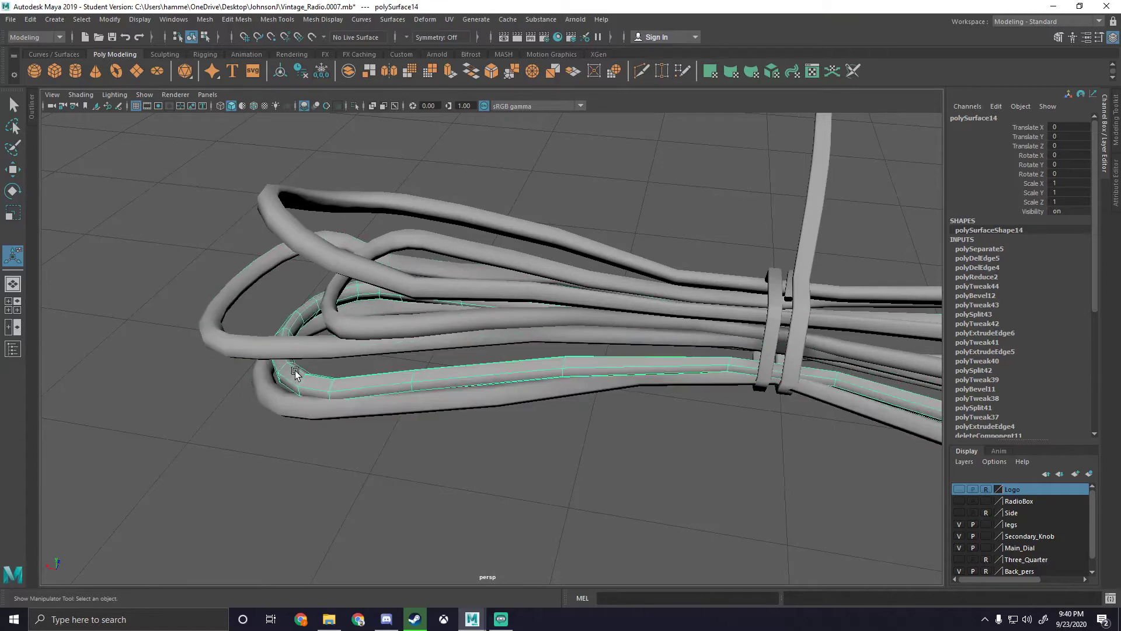
alt+drag(467, 362, 491, 380)
scroll(593, 421, down, 3)
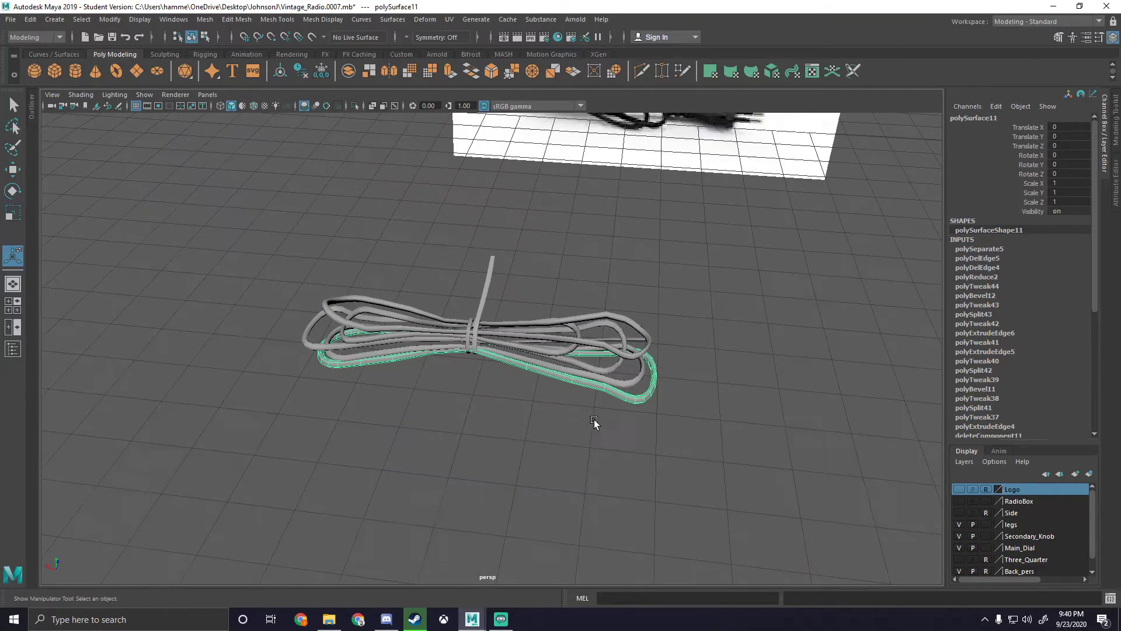
alt+middle_drag(595, 423, 228, 342)
click(603, 378)
alt+middle_drag(604, 378, 533, 331)
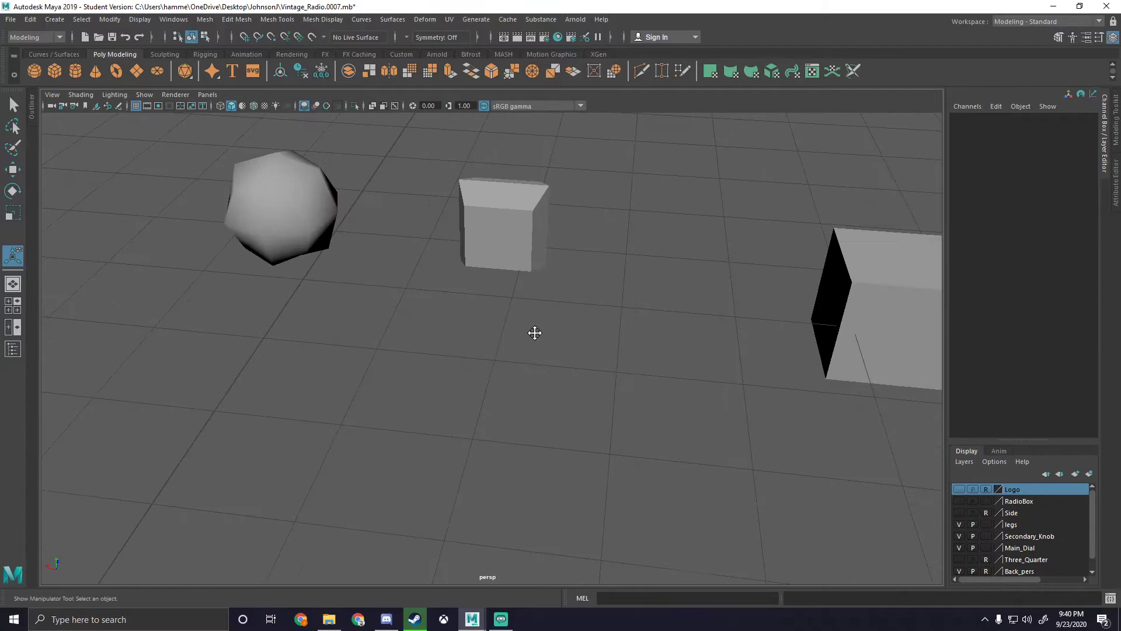
click(451, 321)
alt+middle_drag(451, 321, 628, 342)
alt+drag(628, 342, 469, 280)
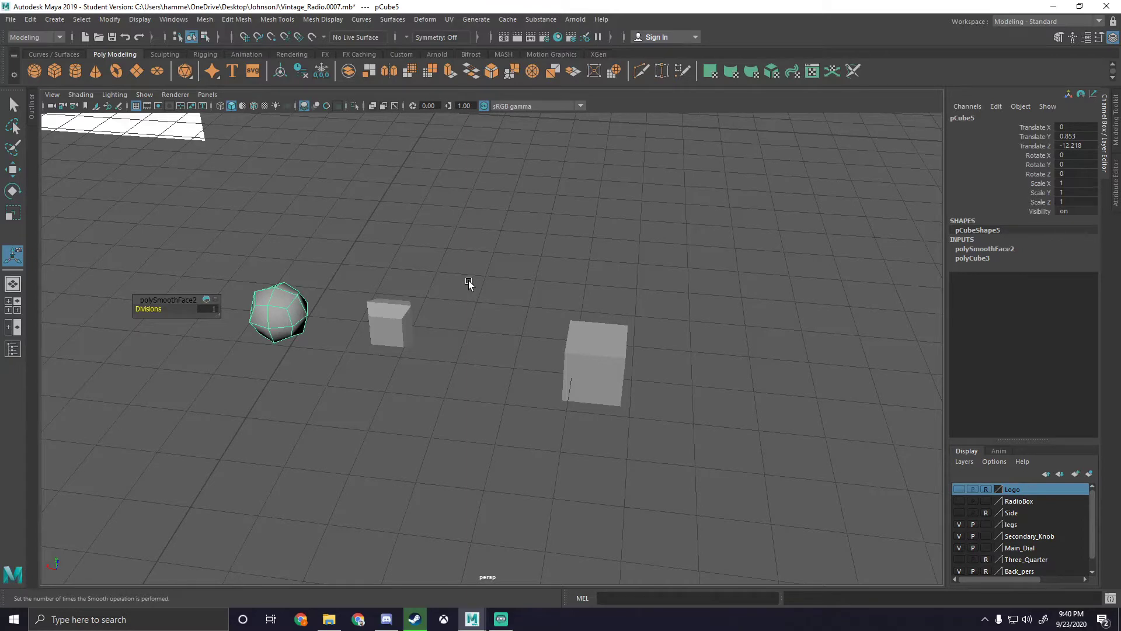
Step: Remove the small test sphere and cubes from the scene
alt+drag(469, 280, 619, 362)
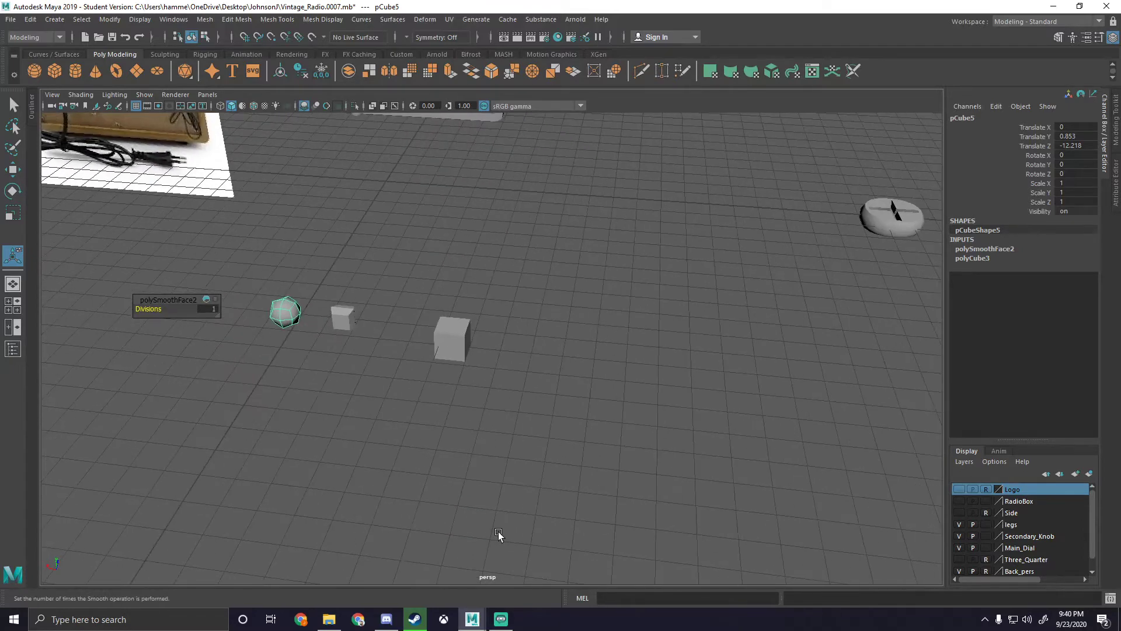
alt+drag(430, 471, 408, 418)
alt+drag(413, 363, 647, 480)
click(454, 375)
key(ctrl+h)
Step: Switch to the four-view layout and maximize the front orthographic panel
alt+drag(543, 461, 190, 166)
key(space)
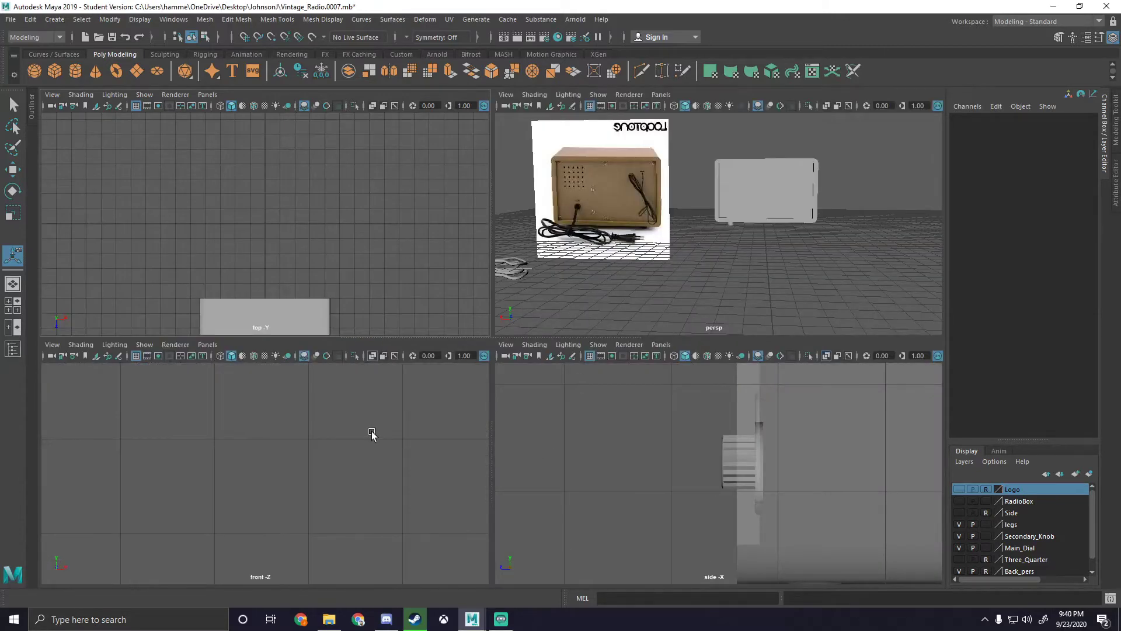
key(space)
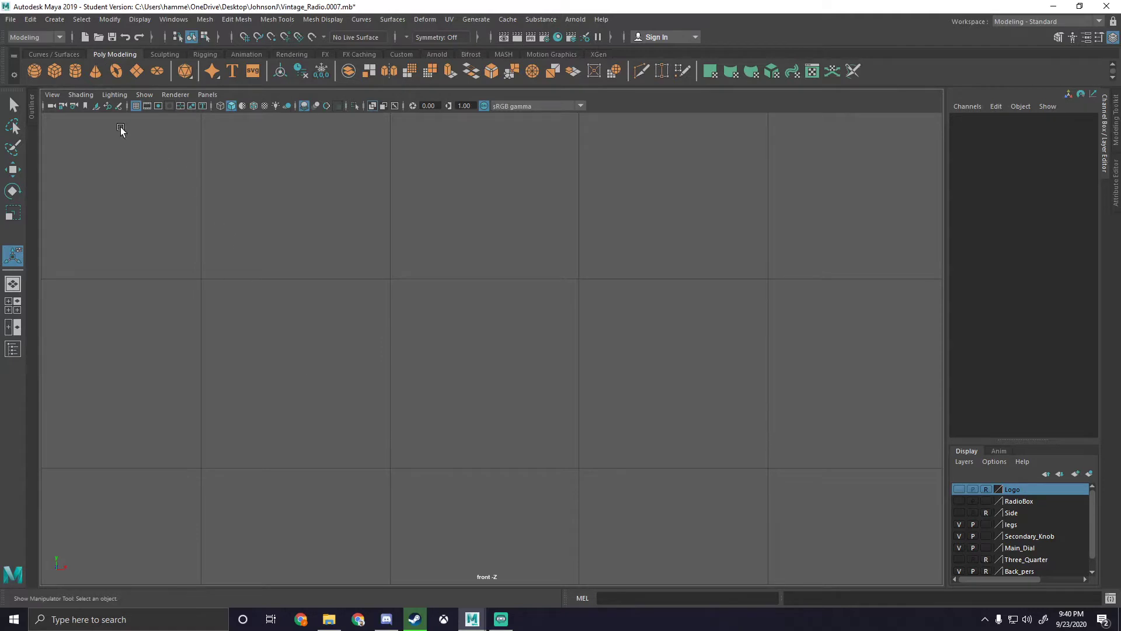
Step: Start an image-plane import from the front view and browse to the Desktop project folder
click(71, 95)
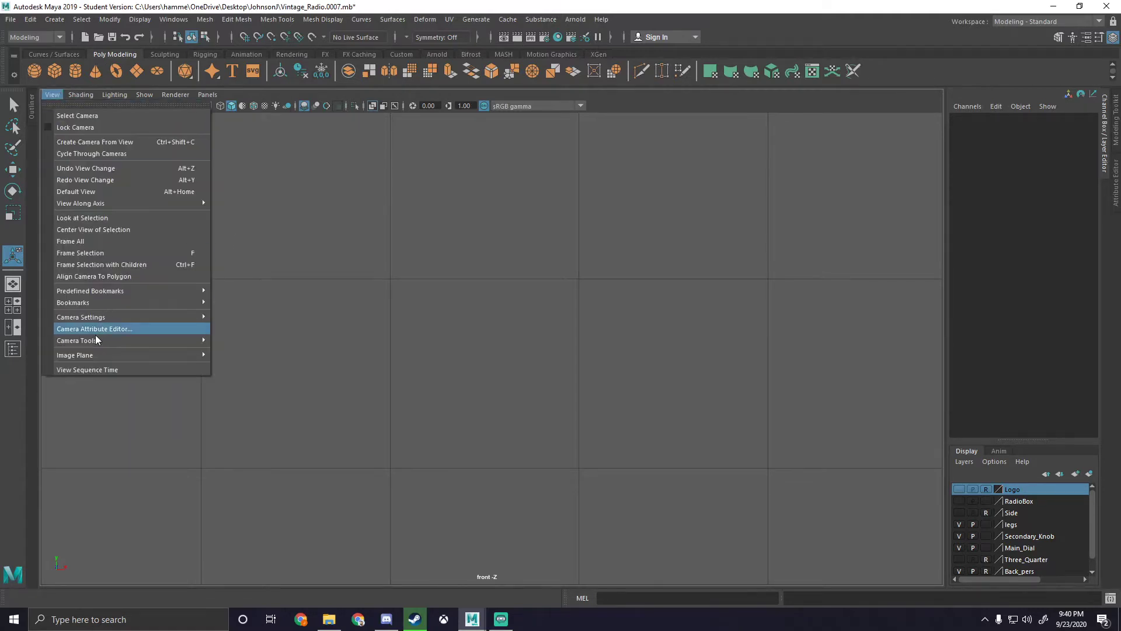
mouse_move(96, 355)
click(251, 364)
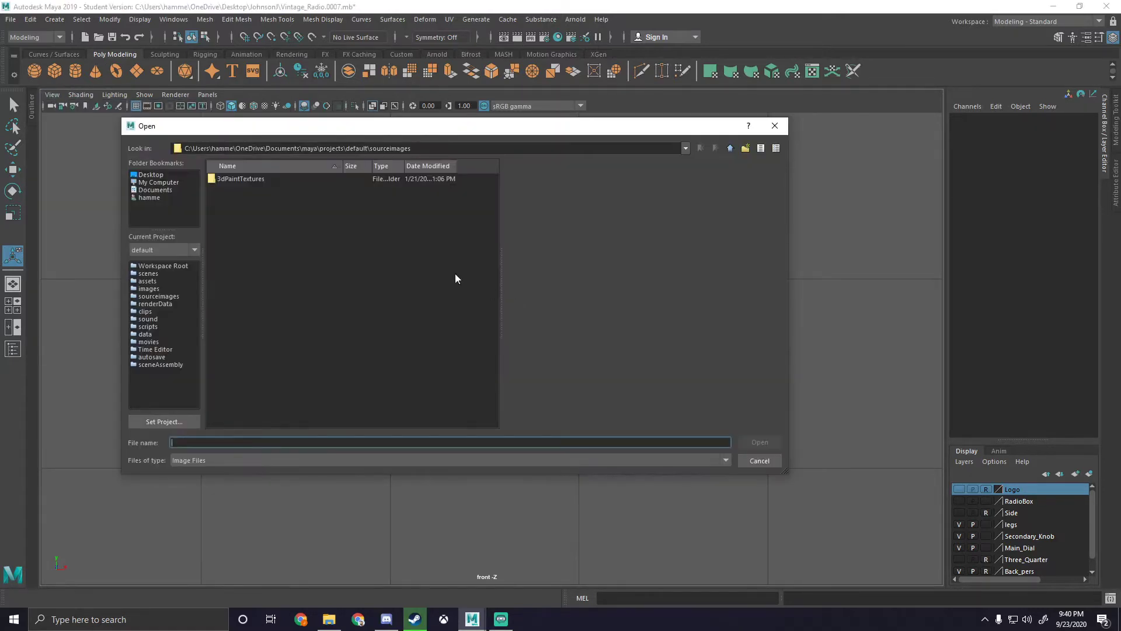
click(153, 175)
scroll(289, 280, down, 3)
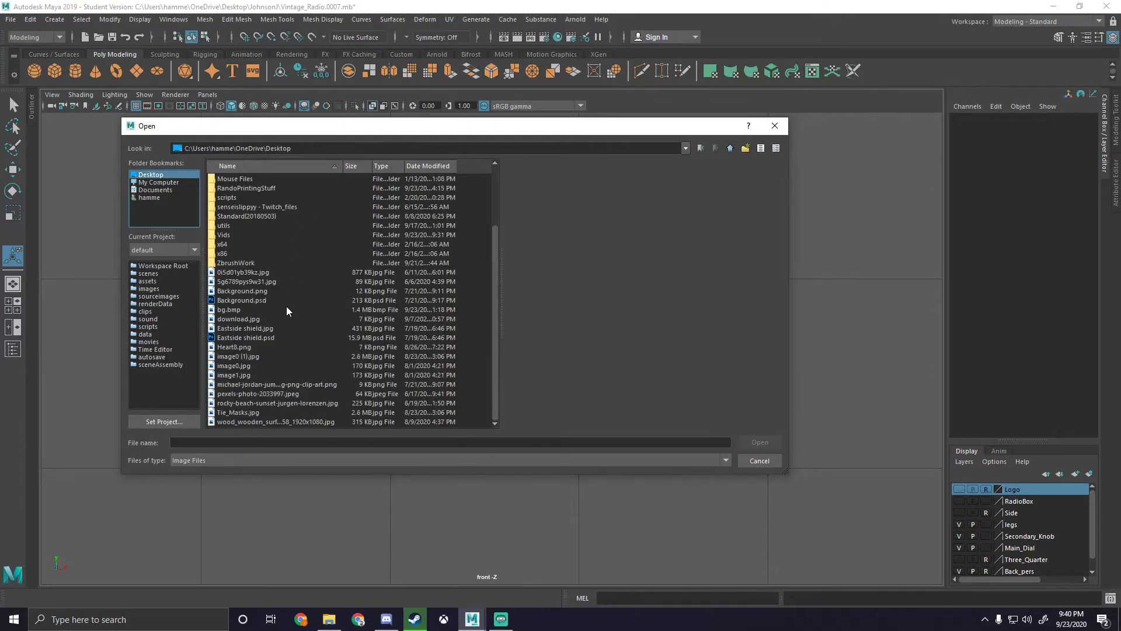
scroll(238, 240, up, 5)
double_click(244, 233)
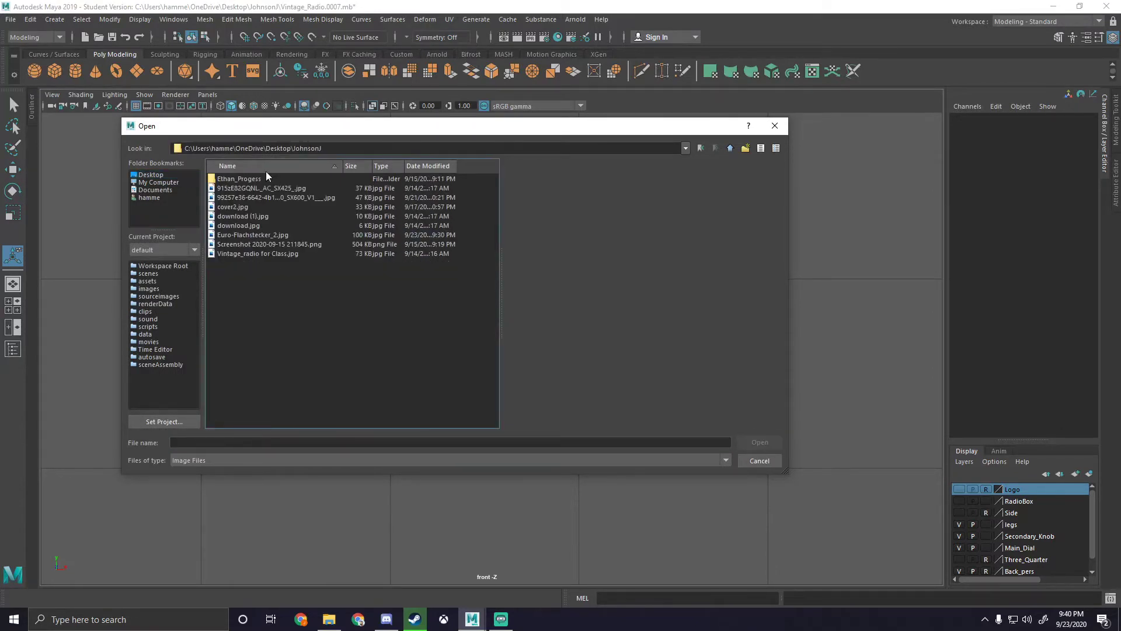
Step: Load Euro-Flachstecker_2.jpg as the front view's image plane
click(260, 189)
click(277, 198)
click(254, 207)
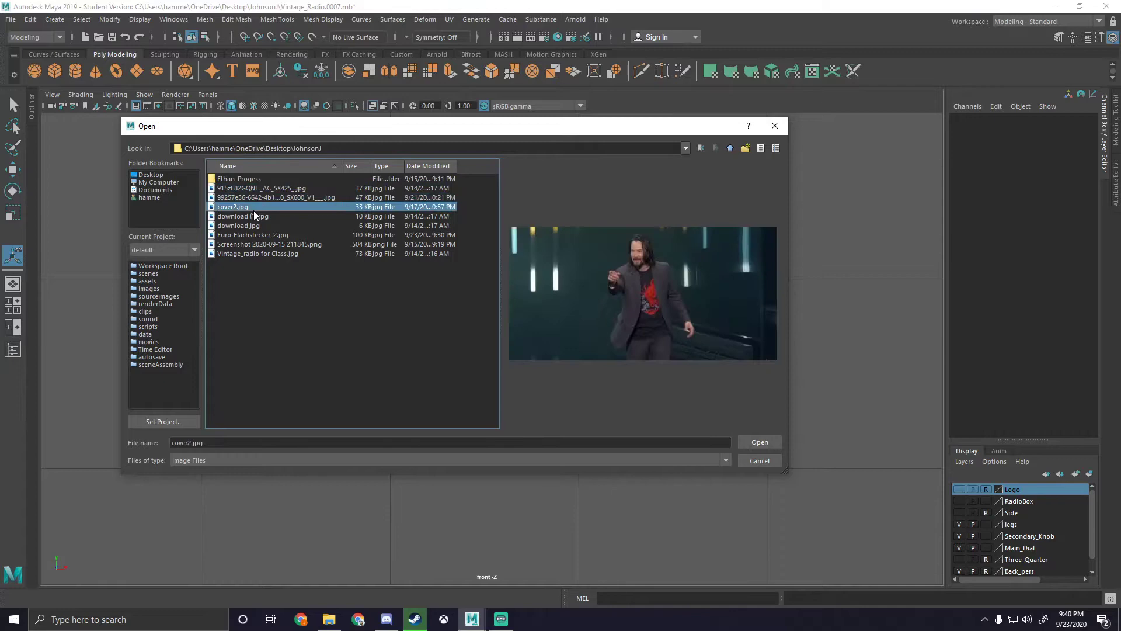
click(260, 226)
click(257, 217)
click(263, 234)
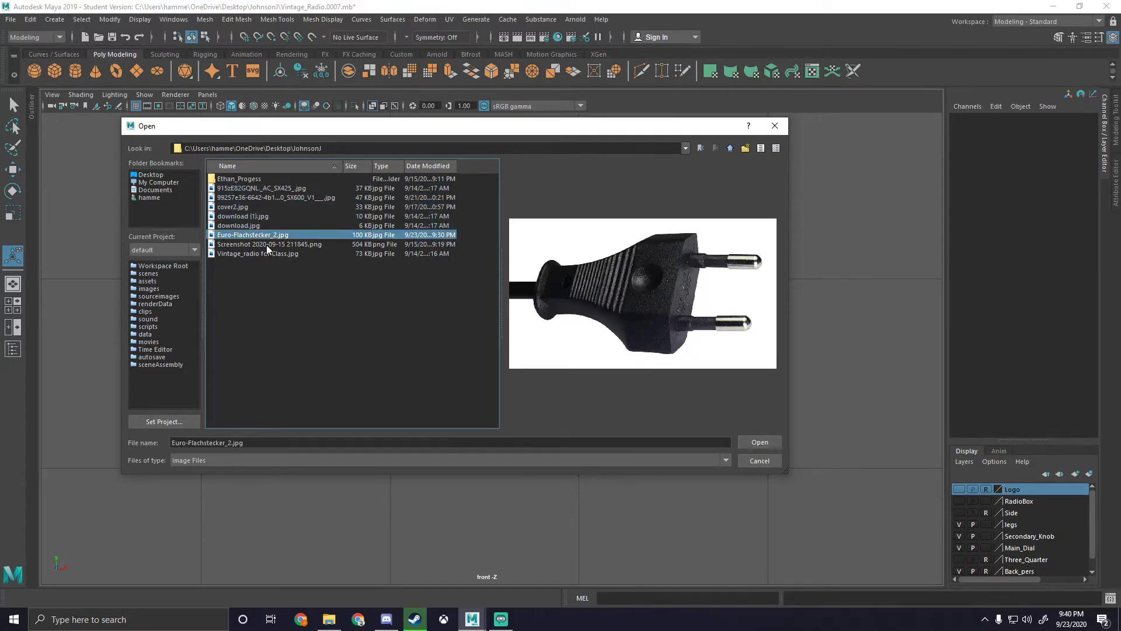
click(747, 442)
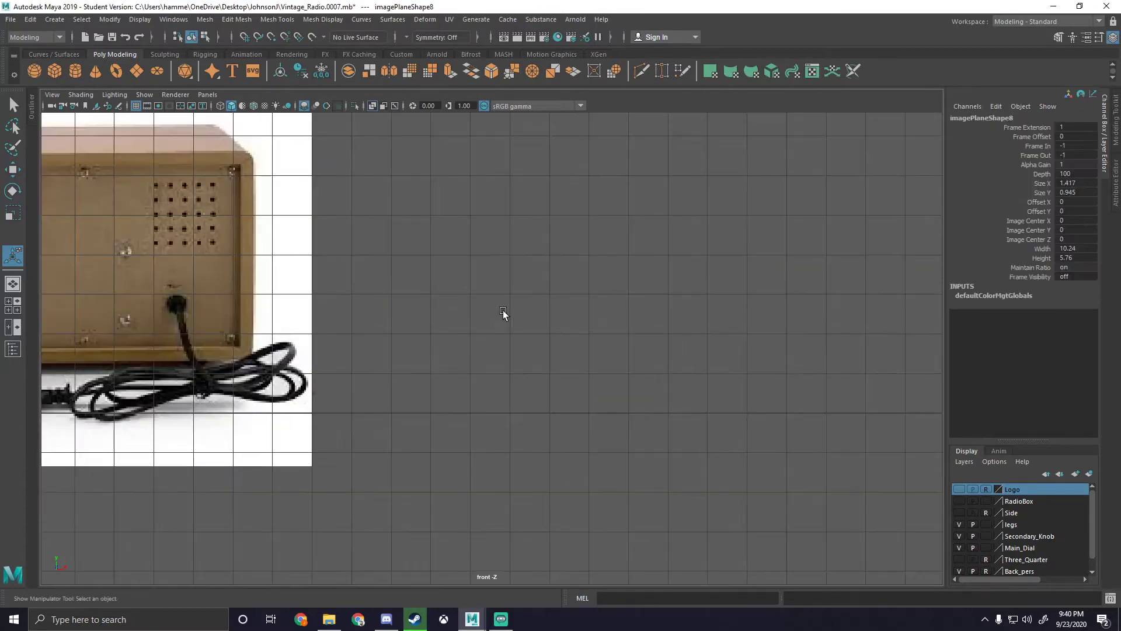
Step: Move the plug image plane up and to the right of the gray radio box
scroll(496, 314, down, 5)
key(w)
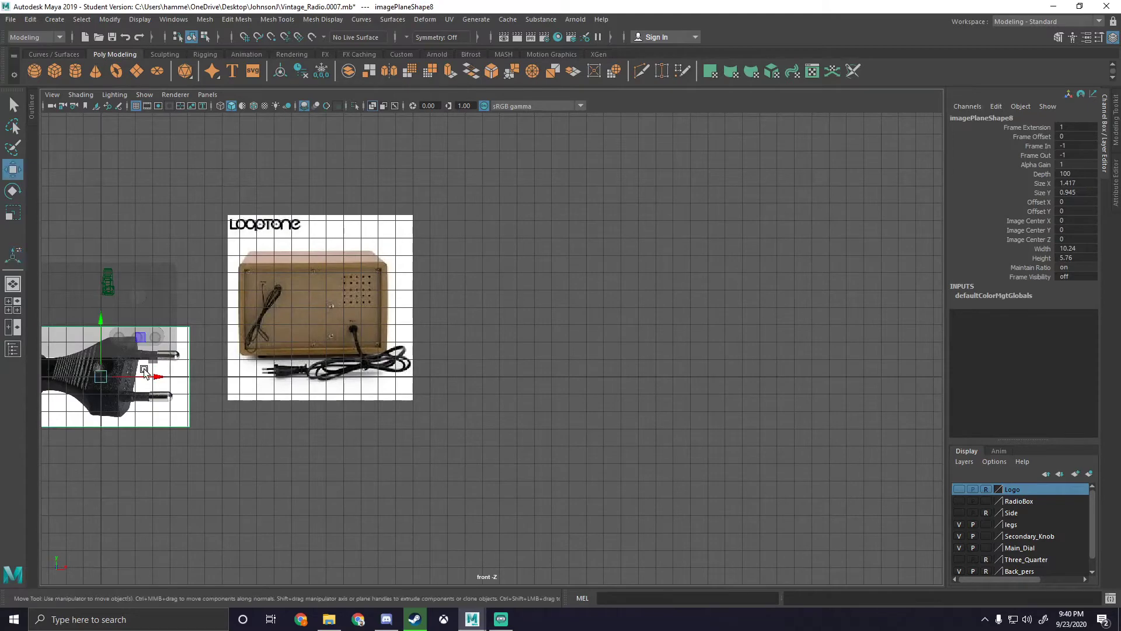
drag(175, 376, 658, 422)
drag(597, 325, 598, 233)
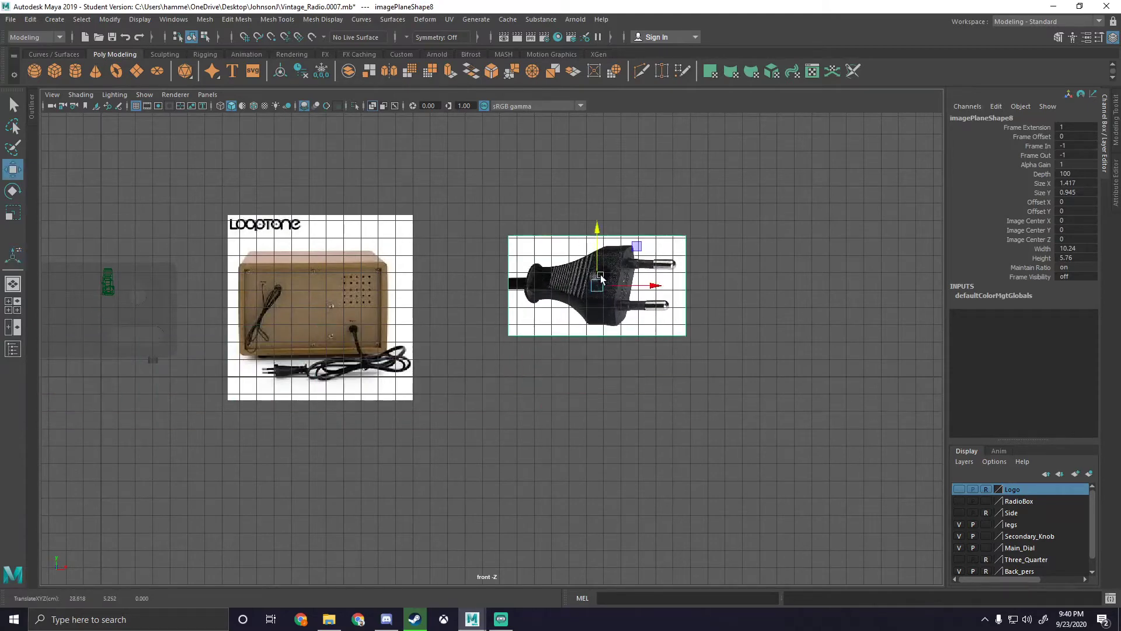
alt+drag(563, 330, 569, 345)
key(space)
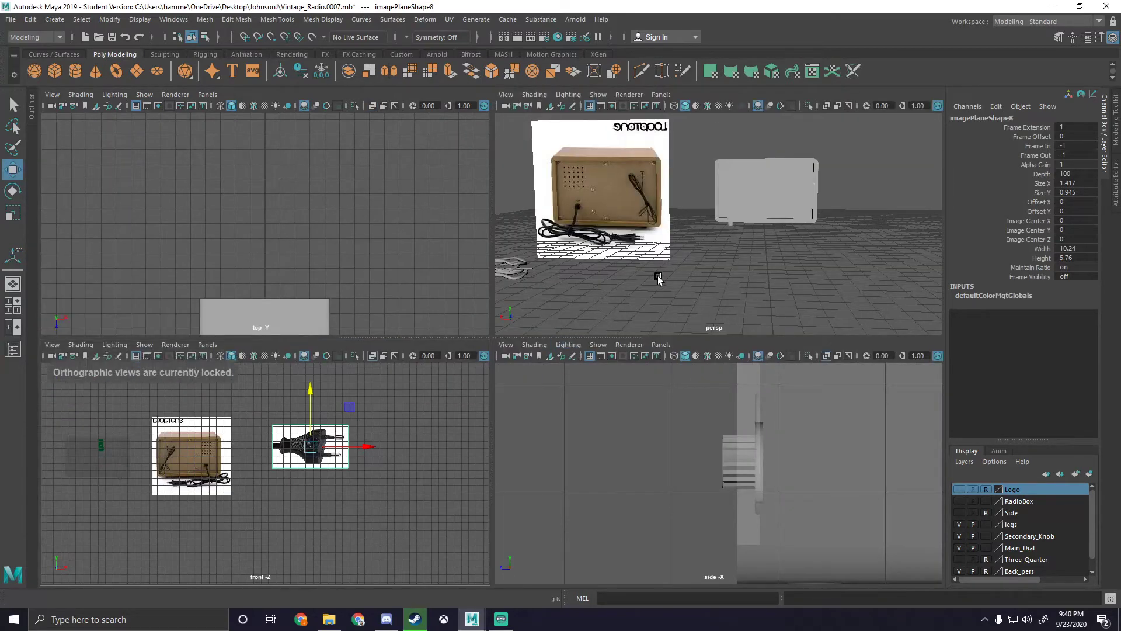
key(space)
scroll(681, 321, down, 3)
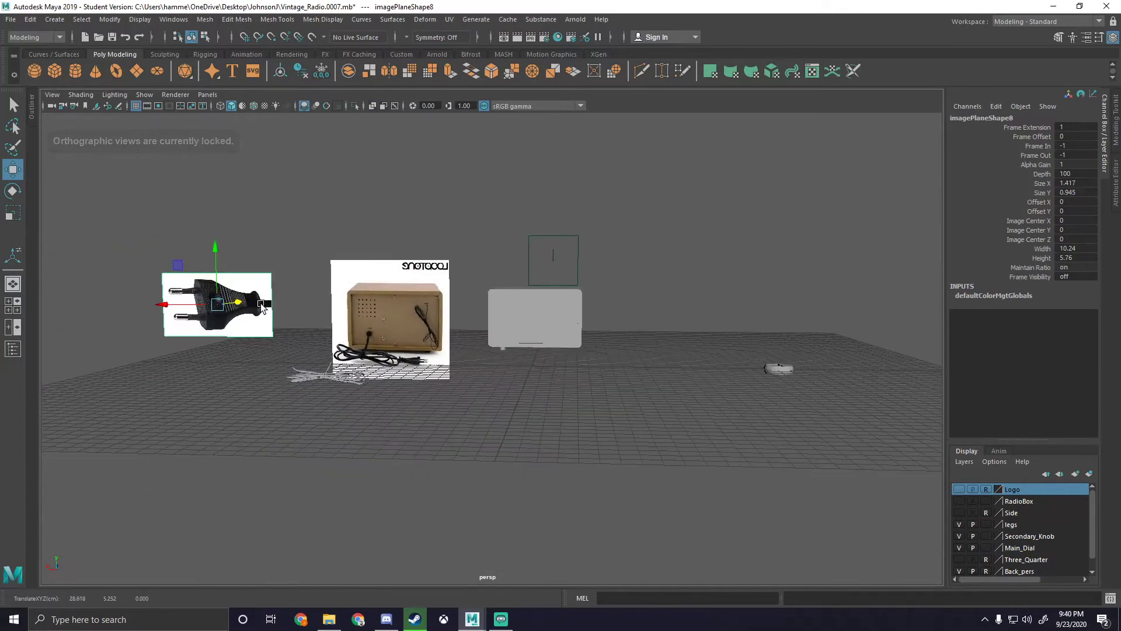
click(178, 299)
drag(176, 305, 607, 369)
Step: Rotate the plug image plane 180° around Z, then lower it to Translate Y 3.175
scroll(434, 342, up, 2)
key(e)
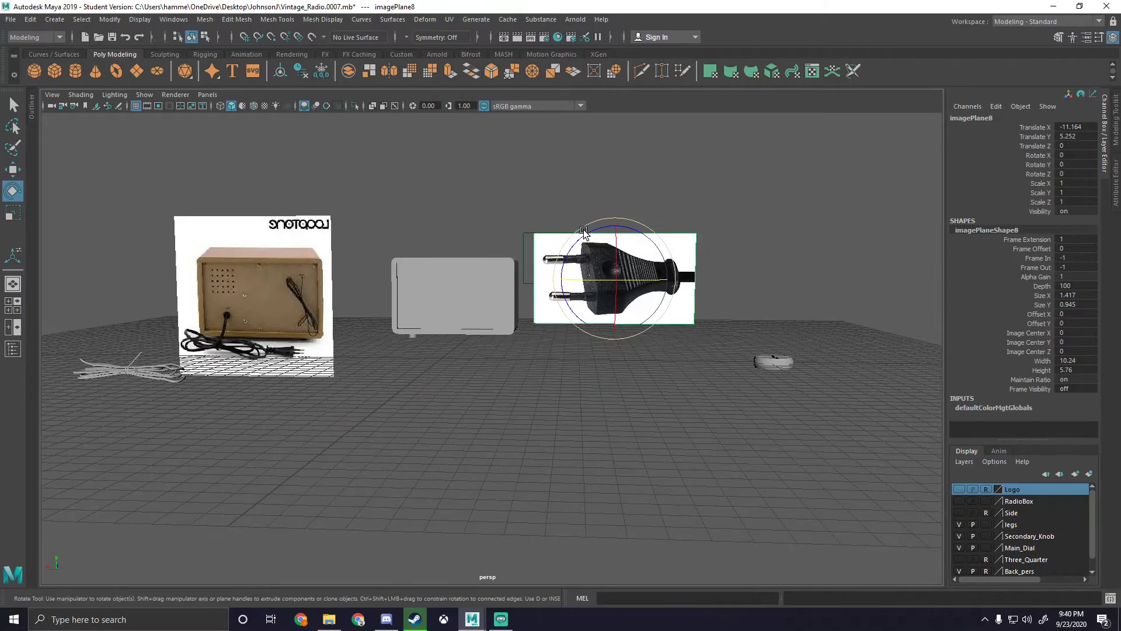
mouse_move(586, 236)
mouse_down()
mouse_move(713, 264)
mouse_move(762, 362)
mouse_move(689, 315)
mouse_move(611, 331)
mouse_move(540, 298)
mouse_move(501, 222)
mouse_move(659, 237)
mouse_move(721, 304)
mouse_move(619, 211)
mouse_move(570, 234)
mouse_move(570, 310)
mouse_move(552, 281)
mouse_move(579, 245)
mouse_up()
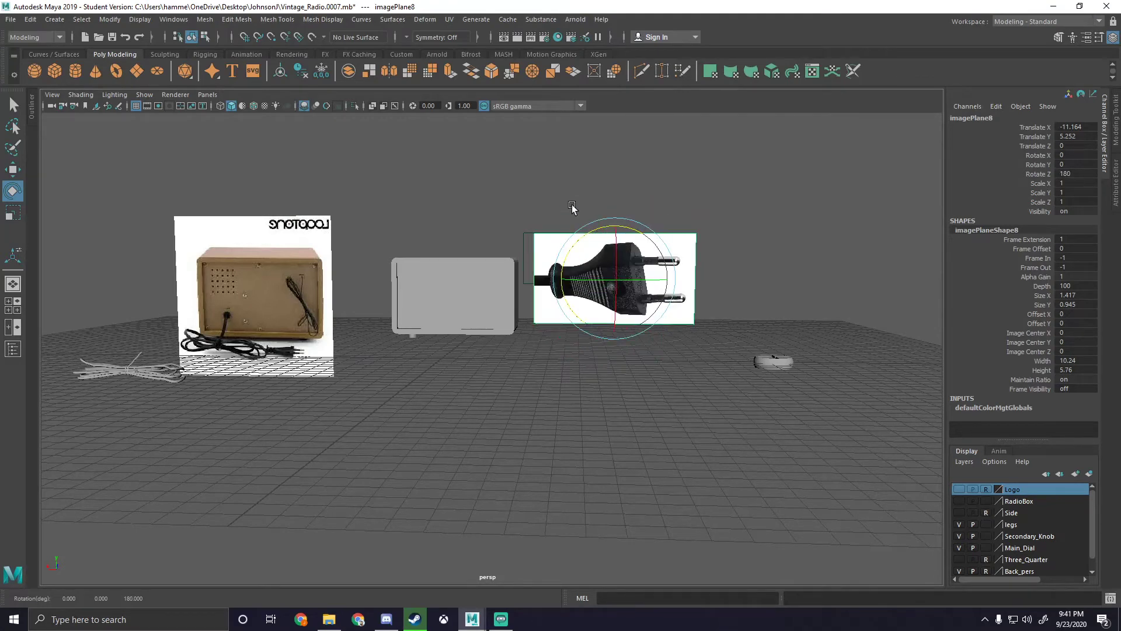
scroll(603, 267, up, 5)
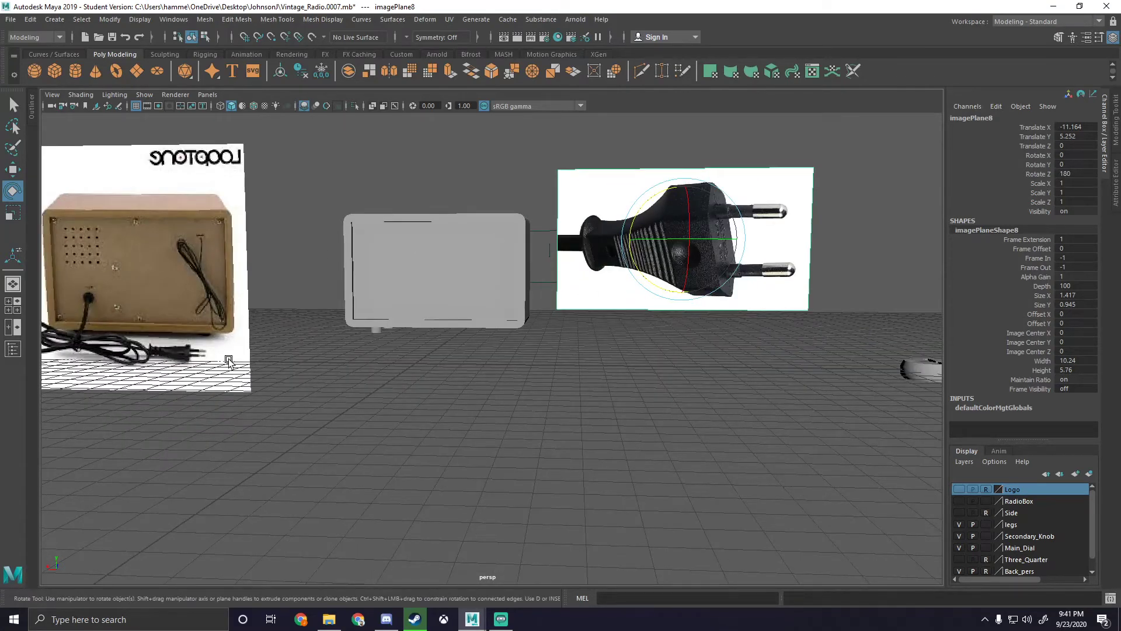
key(w)
middle_drag(611, 307, 516, 342)
alt+drag(765, 323, 239, 363)
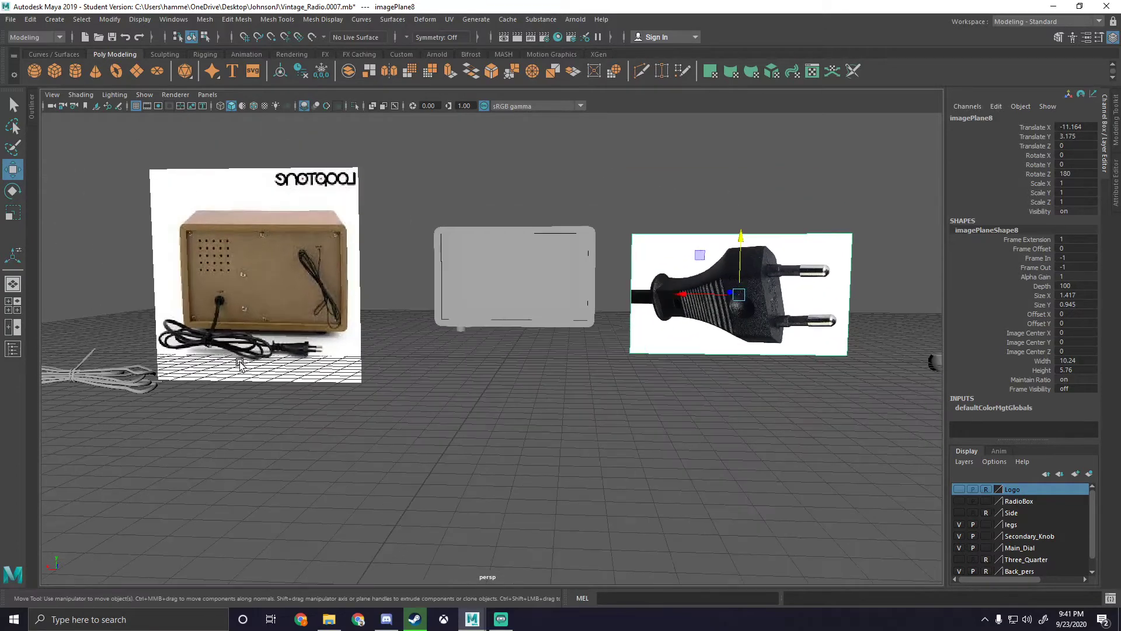
alt+drag(404, 360, 178, 341)
scroll(523, 355, up, 2)
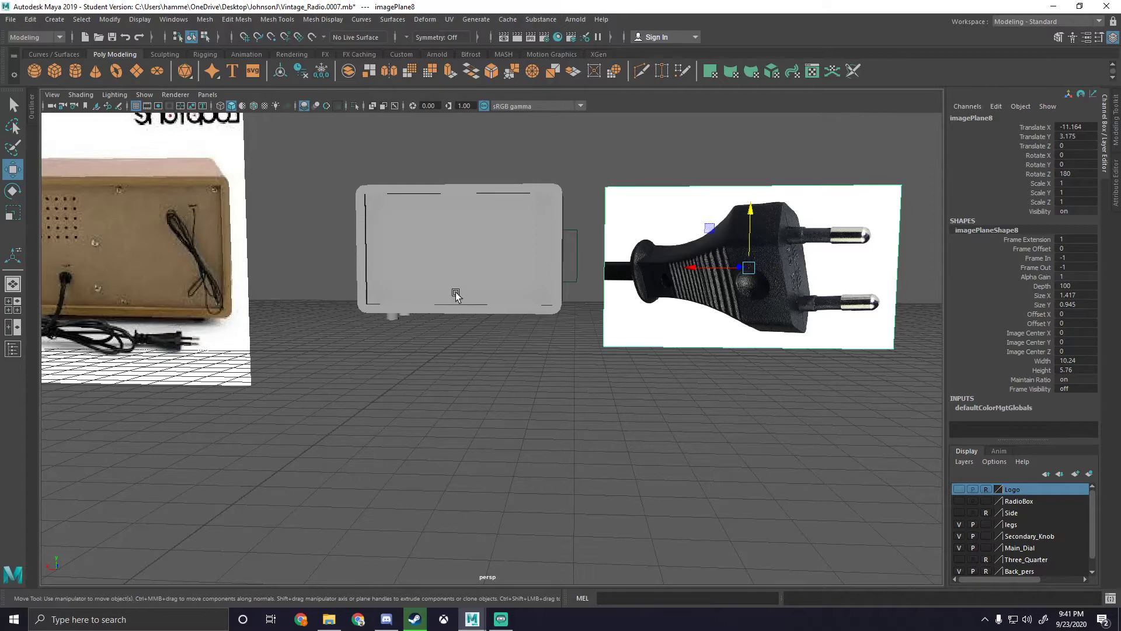
alt+drag(457, 293, 378, 296)
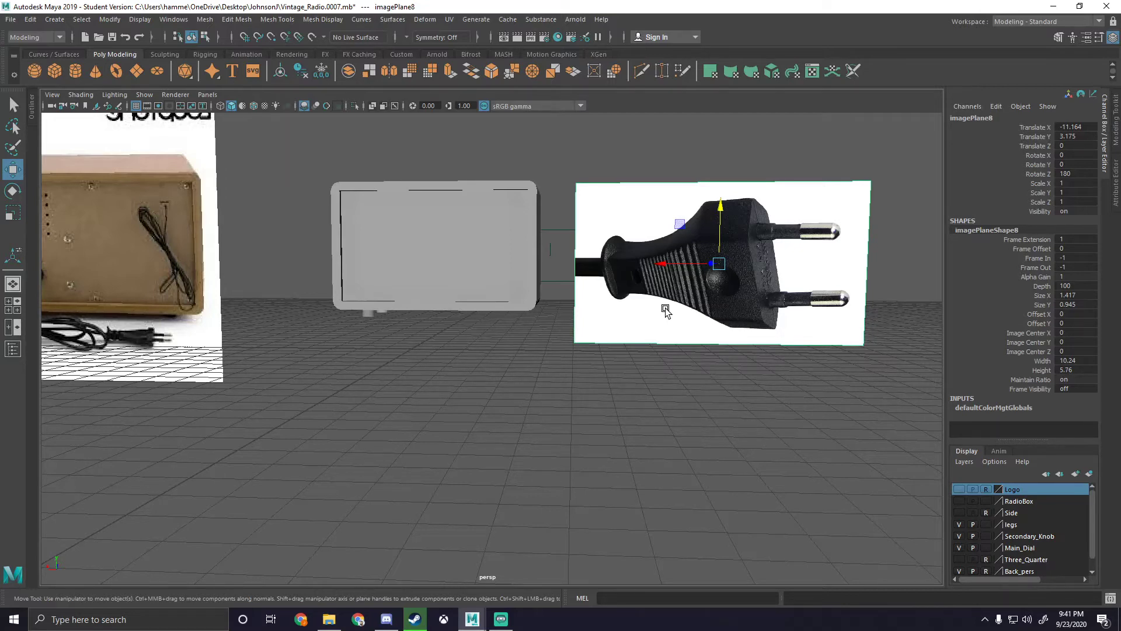
alt+middle_drag(666, 311, 707, 314)
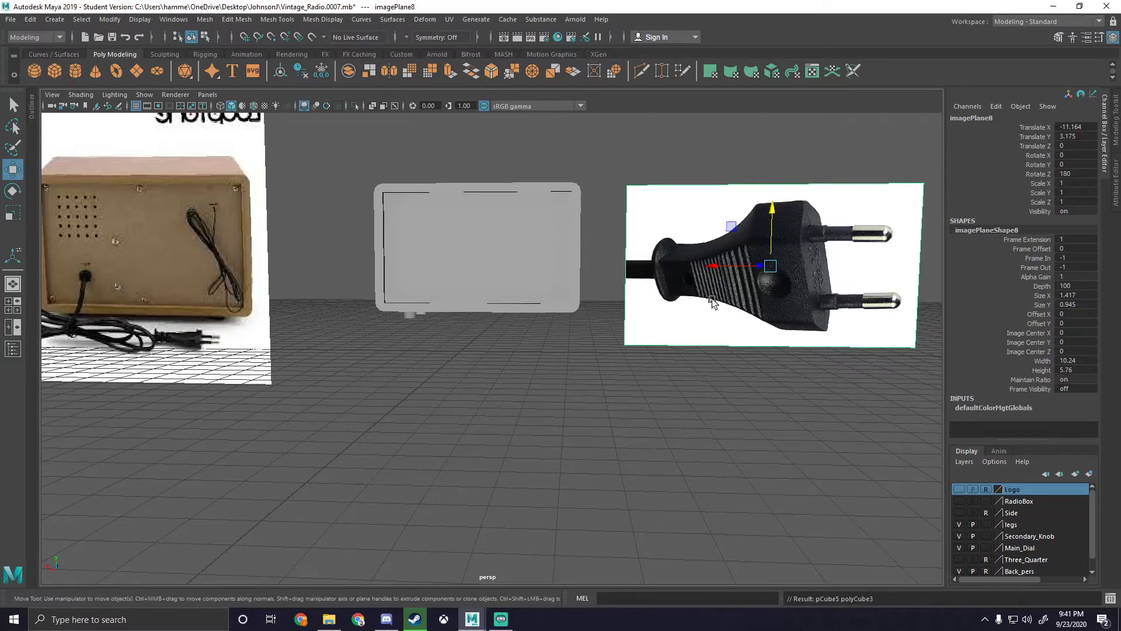
Step: Create a new polygon cube, stretch it along its depth and slide it toward the camera
click(54, 70)
alt+drag(610, 301, 515, 356)
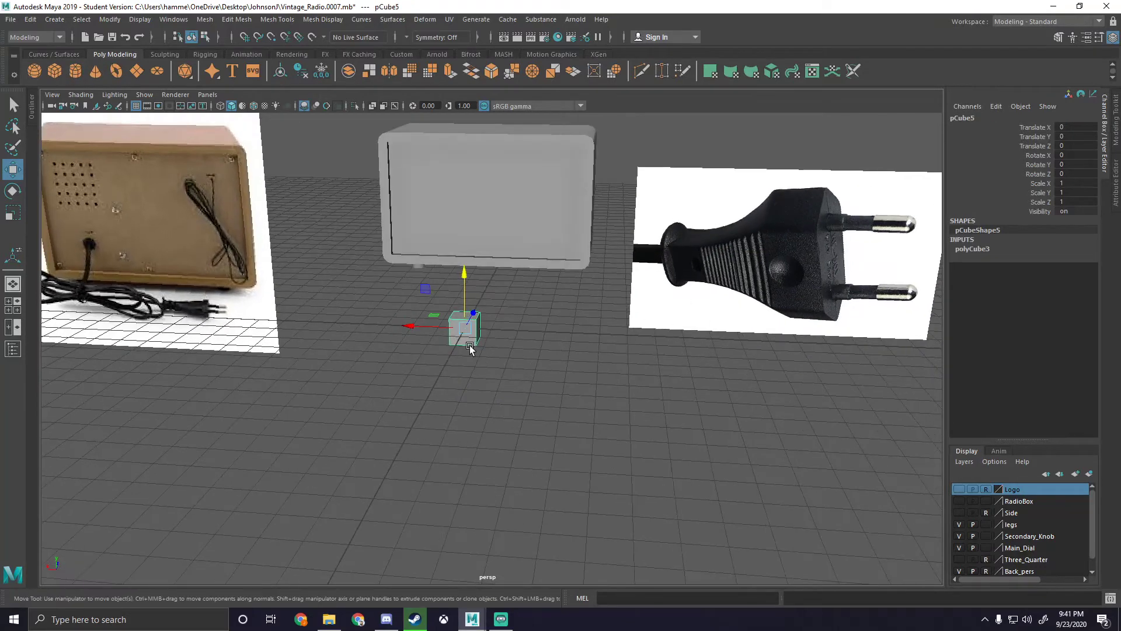
key(r)
drag(473, 313, 507, 276)
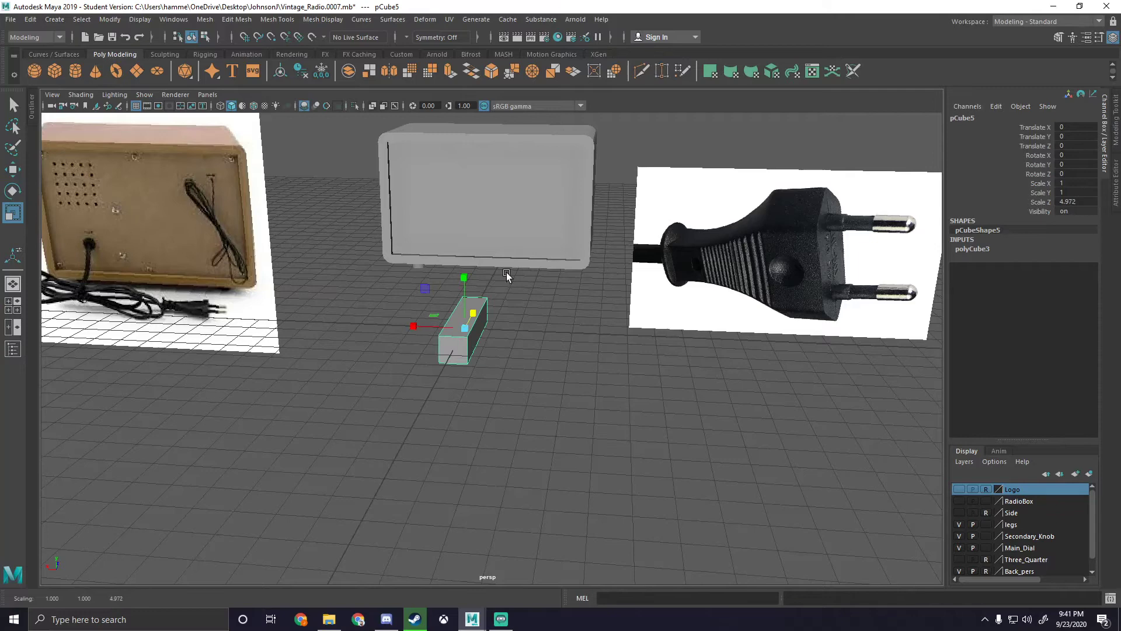
key(w)
drag(473, 314, 383, 429)
scroll(486, 324, up, 2)
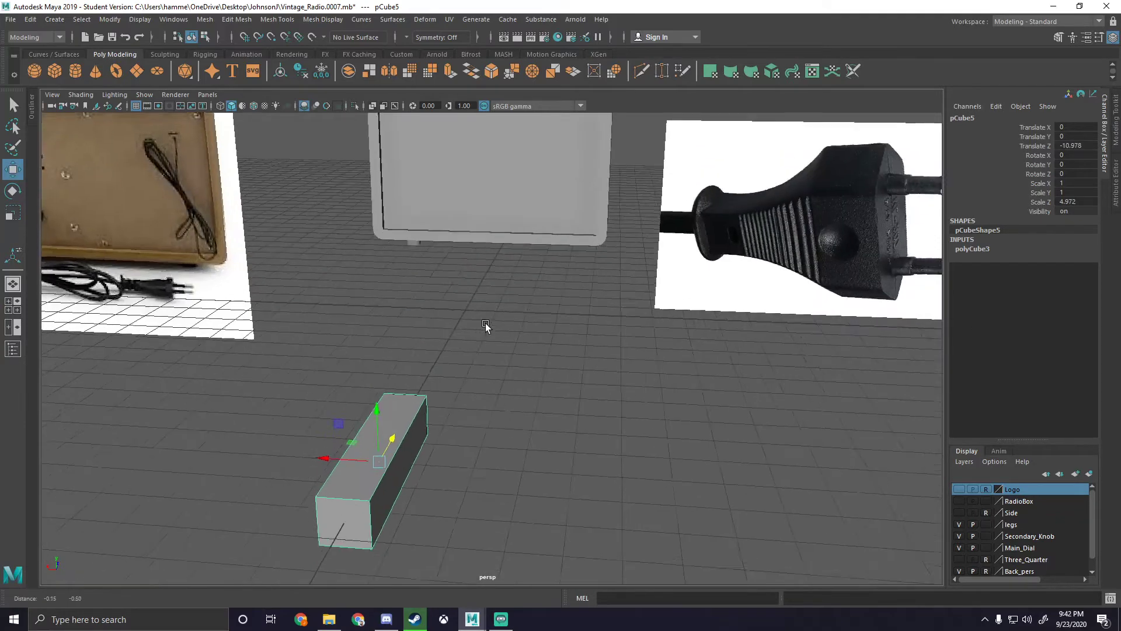
scroll(508, 281, down, 3)
scroll(675, 218, up, 2)
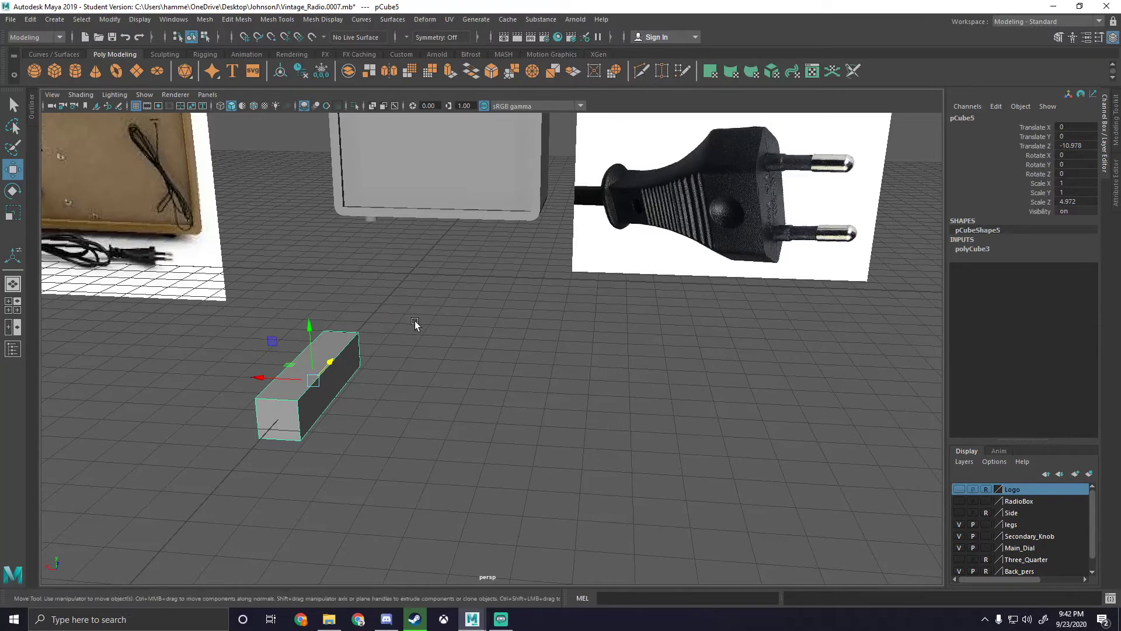
Step: Insert a lengthwise edge loop on the box and scale its middle edge outward
shift+right_drag(416, 321, 403, 351)
ctrl+click(300, 416)
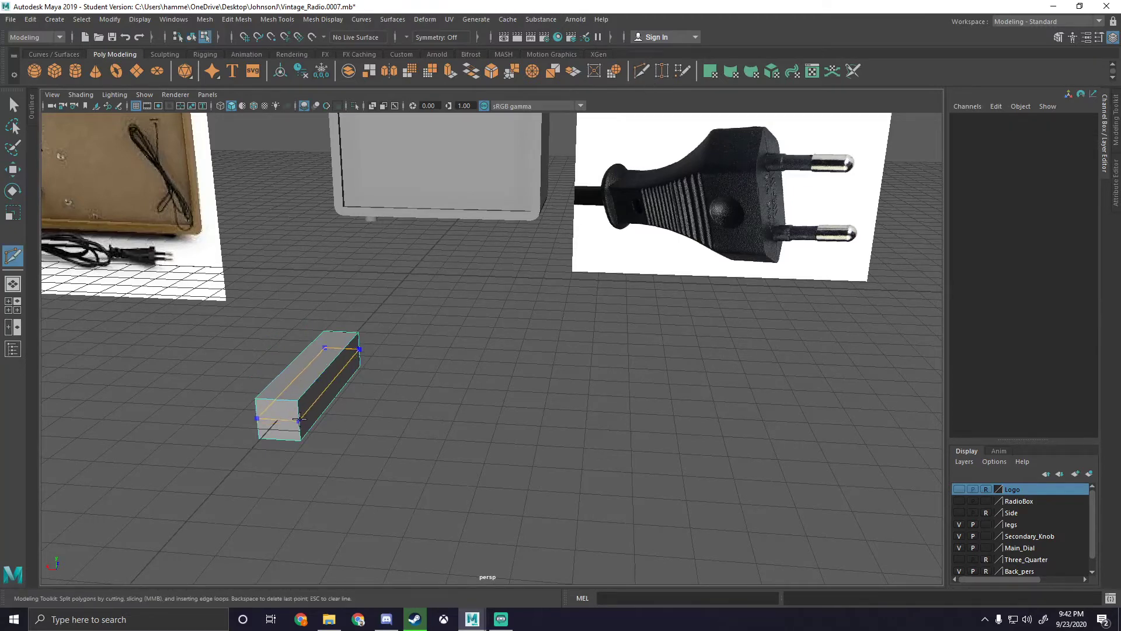
key(w)
click(278, 422)
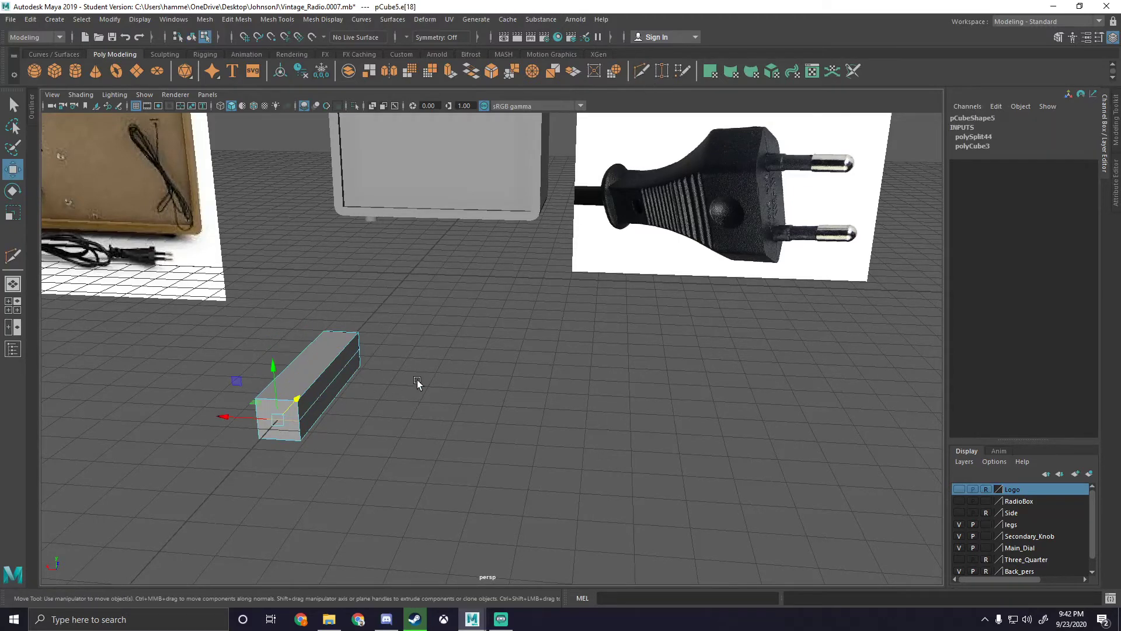
alt+drag(418, 383, 456, 388)
click(476, 365)
key(r)
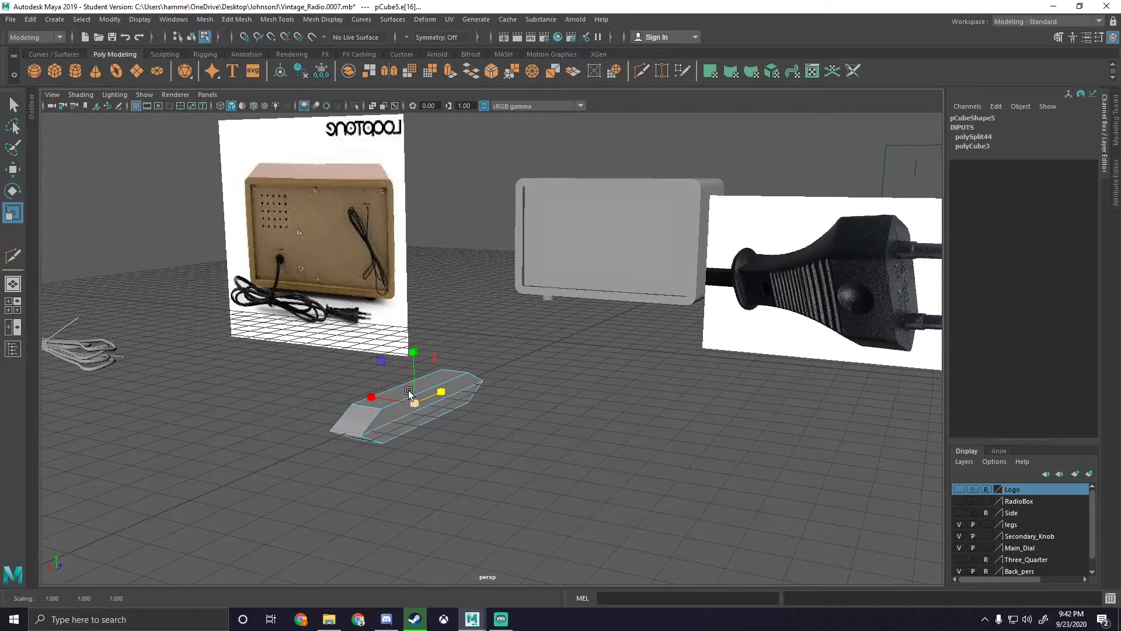
Step: Make the plug box taller (Scale Y 1.725) and lower it to Translate Y 1.001
right_drag(419, 296, 463, 298)
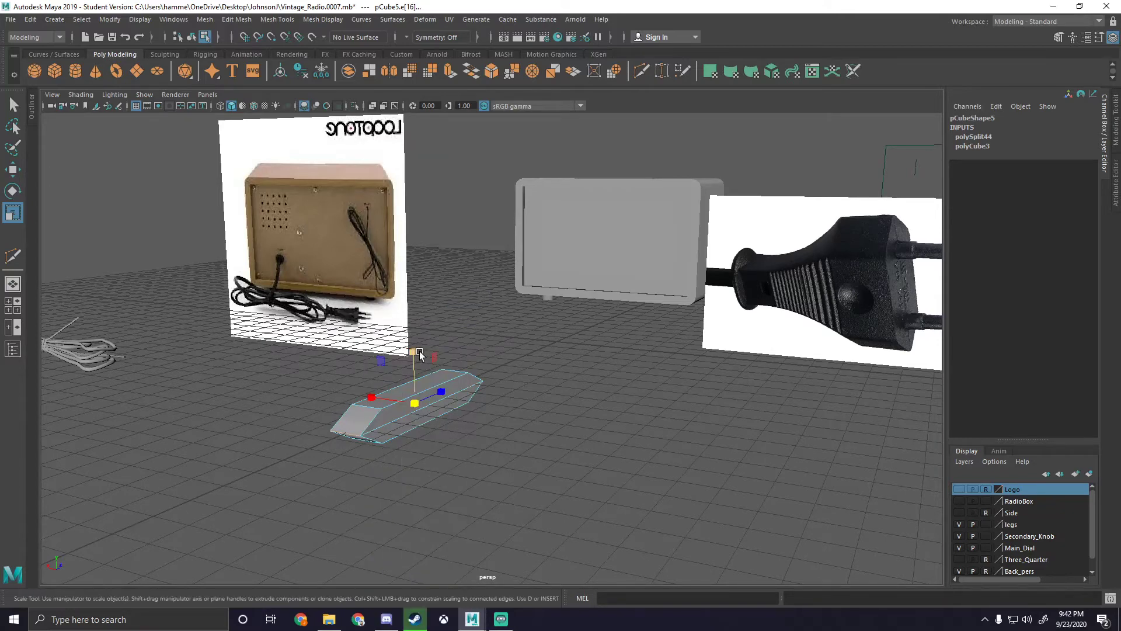
right_drag(420, 360, 445, 297)
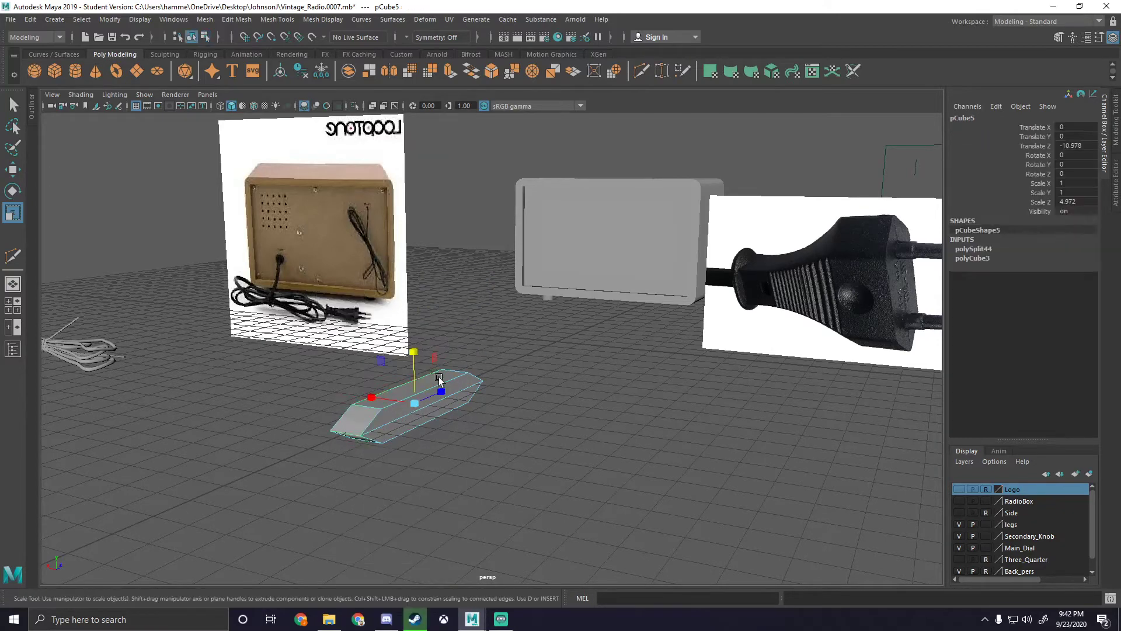
drag(412, 354, 407, 320)
key(w)
alt+drag(487, 361, 533, 358)
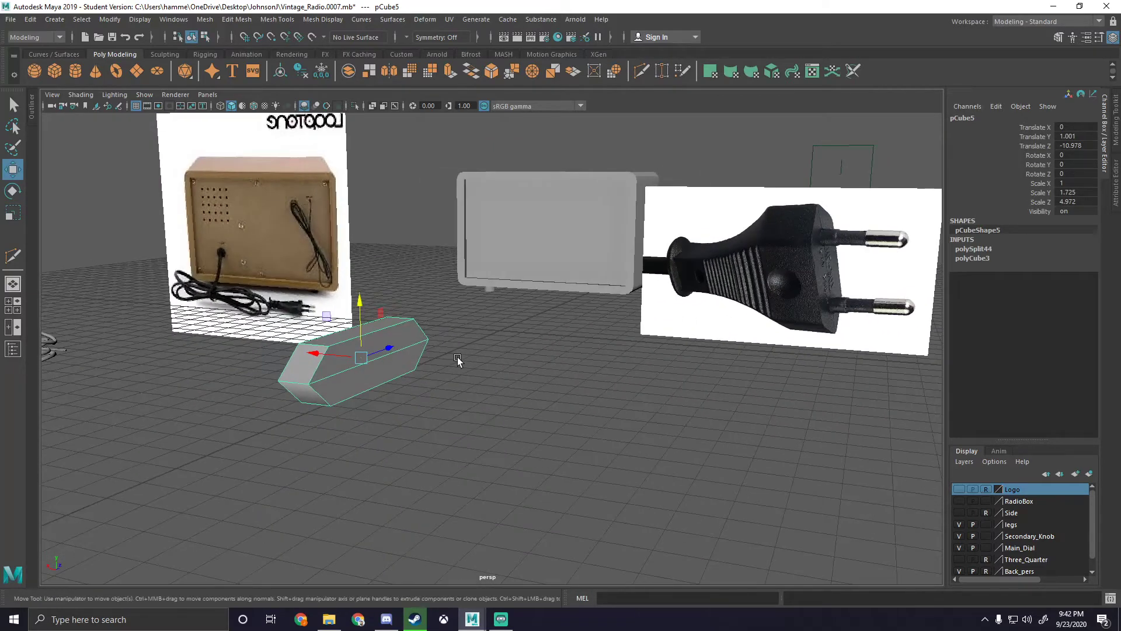
Step: Duplicate the box, tilt the copy about 66° and slide it along X, then delete it
key(e)
key(ctrl+d)
drag(345, 327, 380, 350)
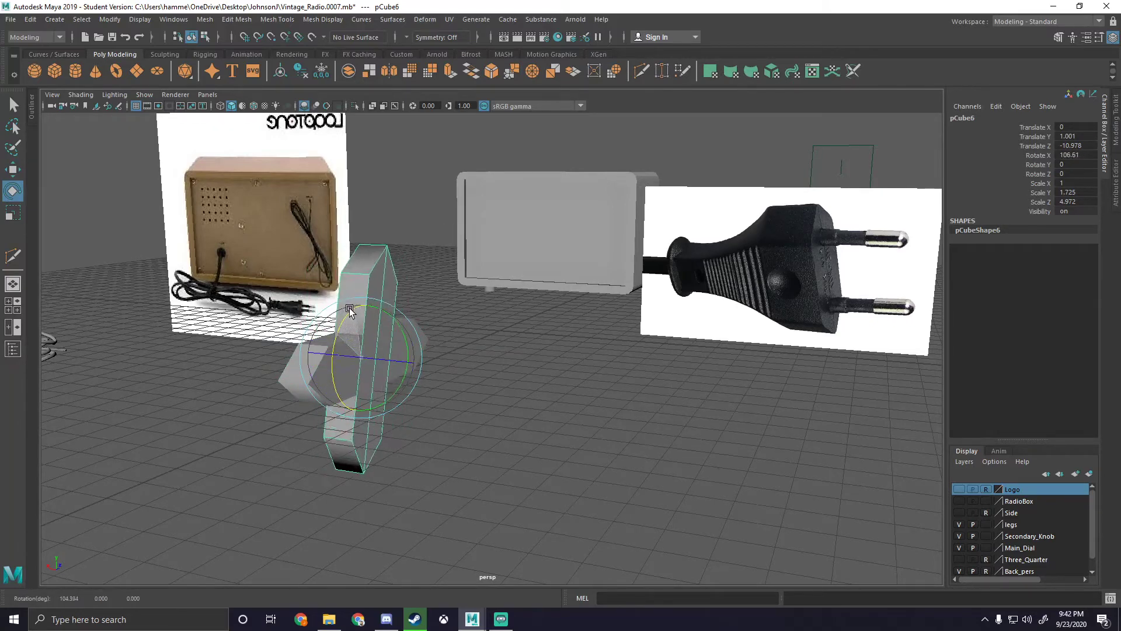
key(w)
shift+click(343, 355)
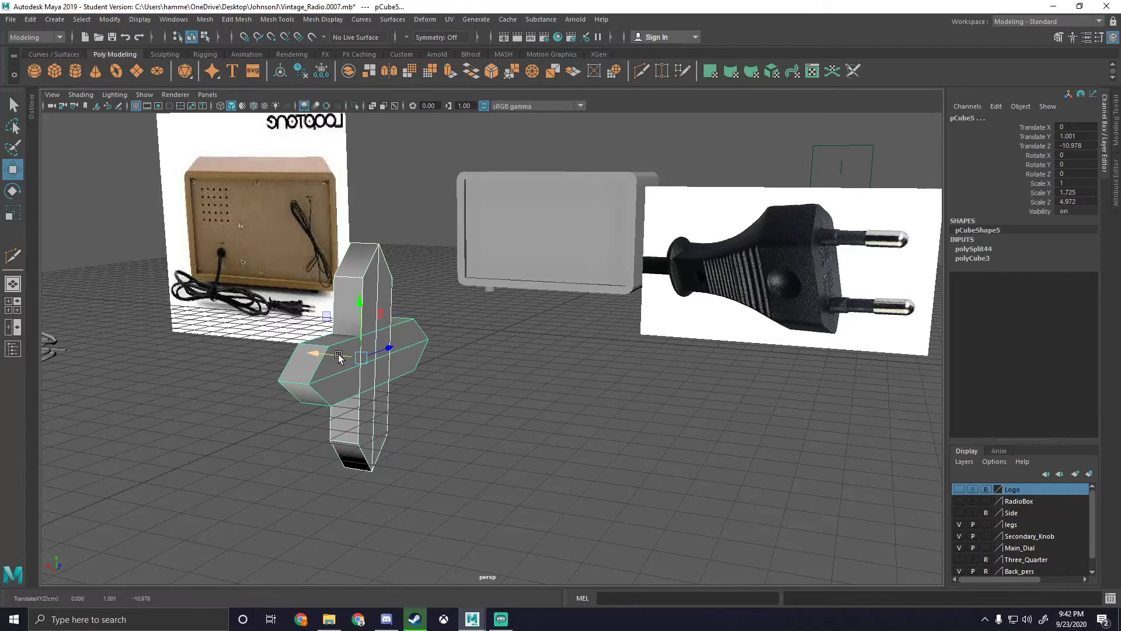
click(372, 325)
drag(347, 358, 543, 343)
key(e)
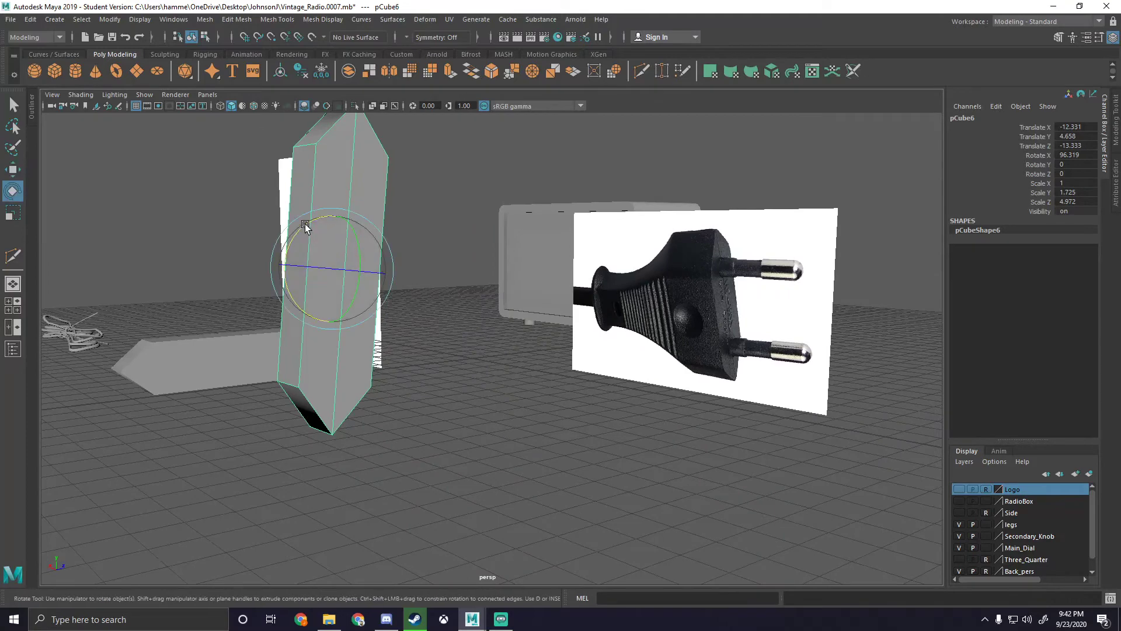
drag(304, 226, 288, 250)
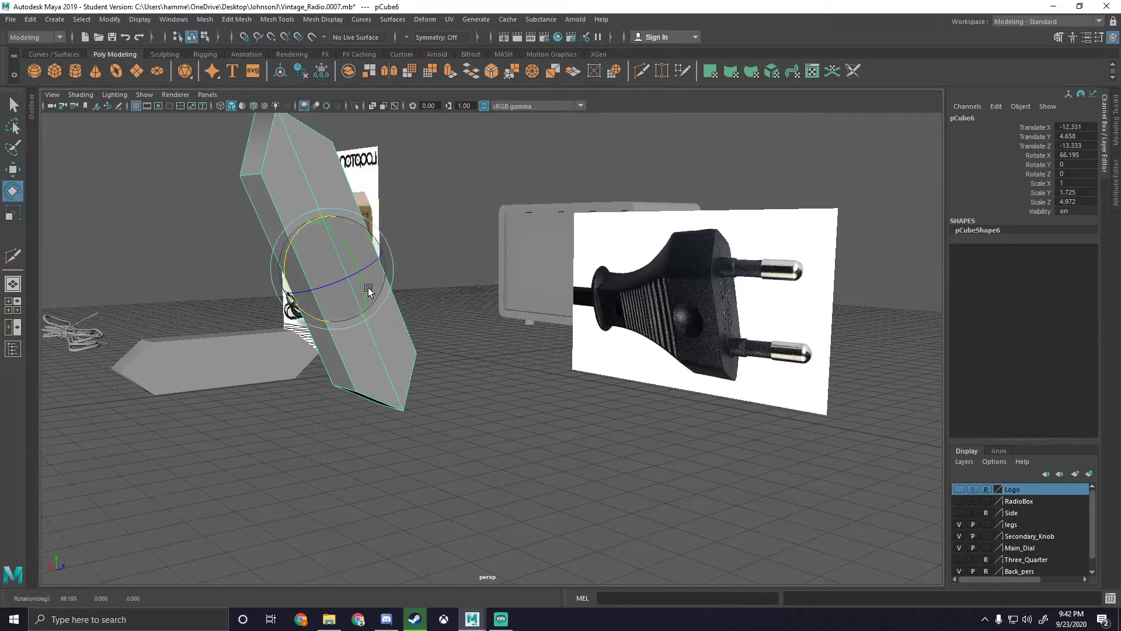
alt+drag(389, 248, 669, 347)
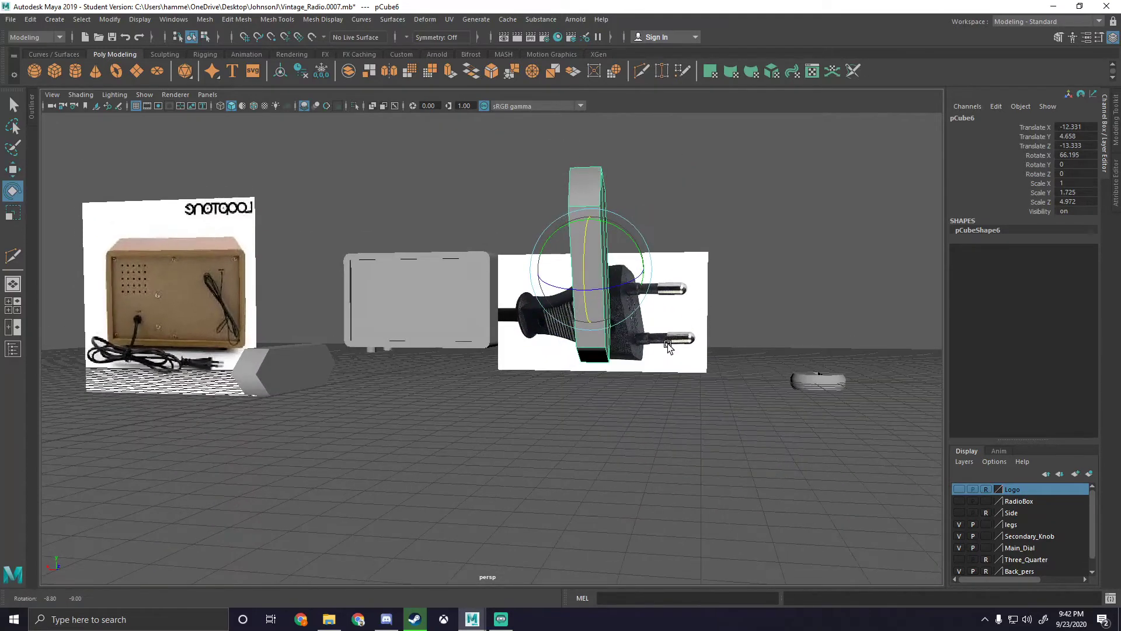
key(Delete)
scroll(355, 351, up, 2)
alt+drag(354, 351, 452, 375)
Step: Shrink the plug box uniformly, move it to Translate X -7.066 and widen it along X
click(374, 398)
key(r)
drag(336, 413, 581, 338)
key(w)
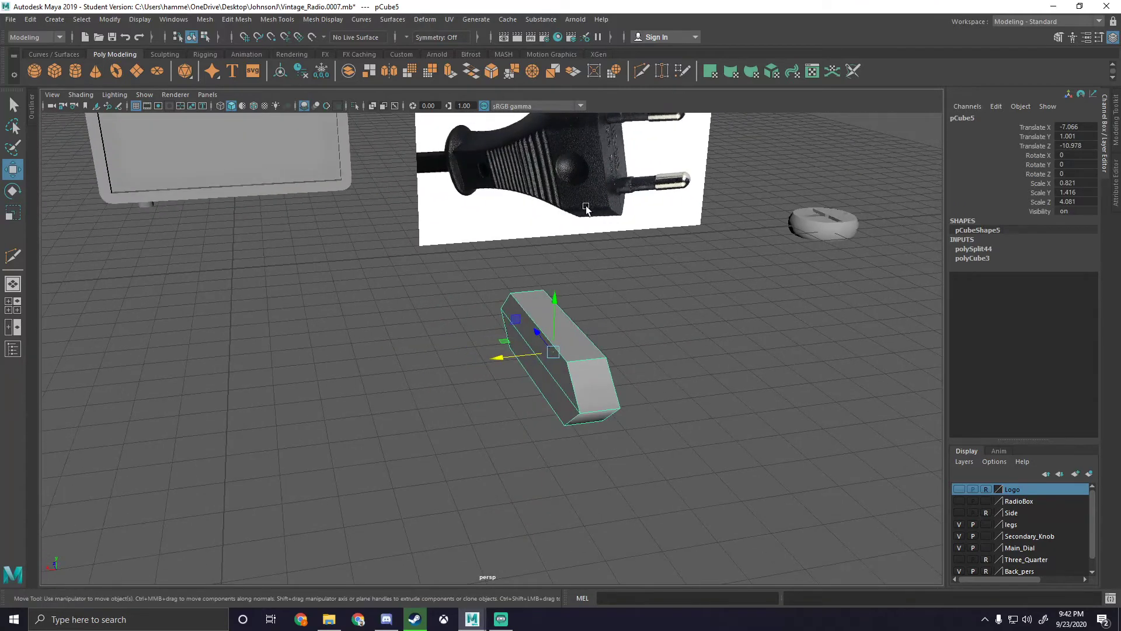
alt+drag(569, 381, 513, 345)
key(r)
drag(446, 347, 542, 362)
Step: Extrude the box's end face, pull it outward and narrow it toward the tip
right_drag(542, 362, 500, 325)
click(500, 325)
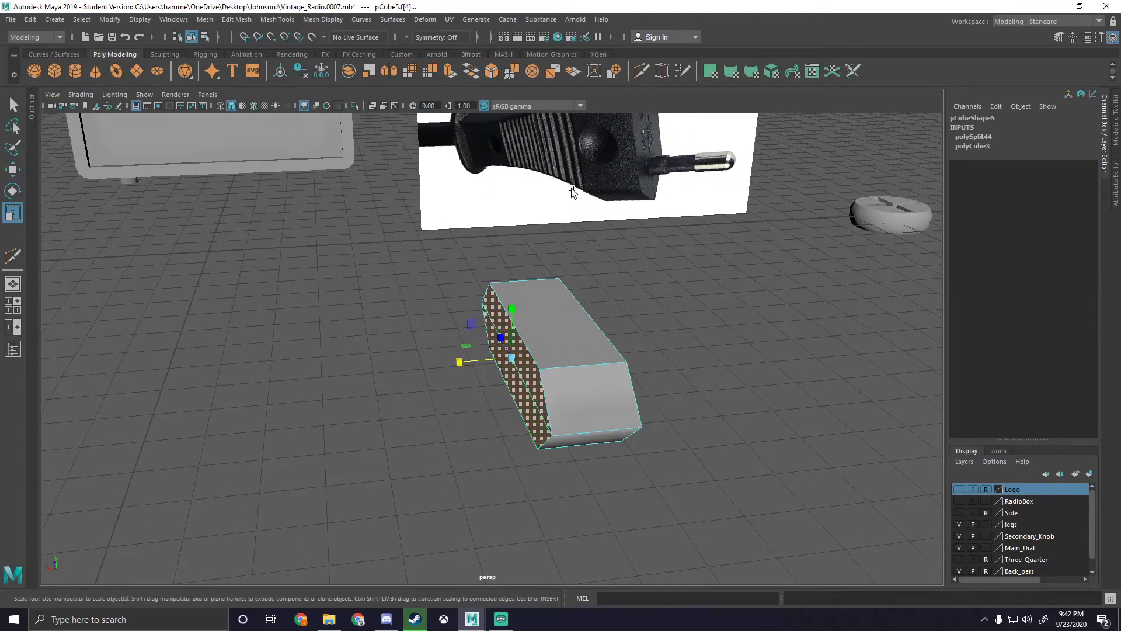
click(450, 71)
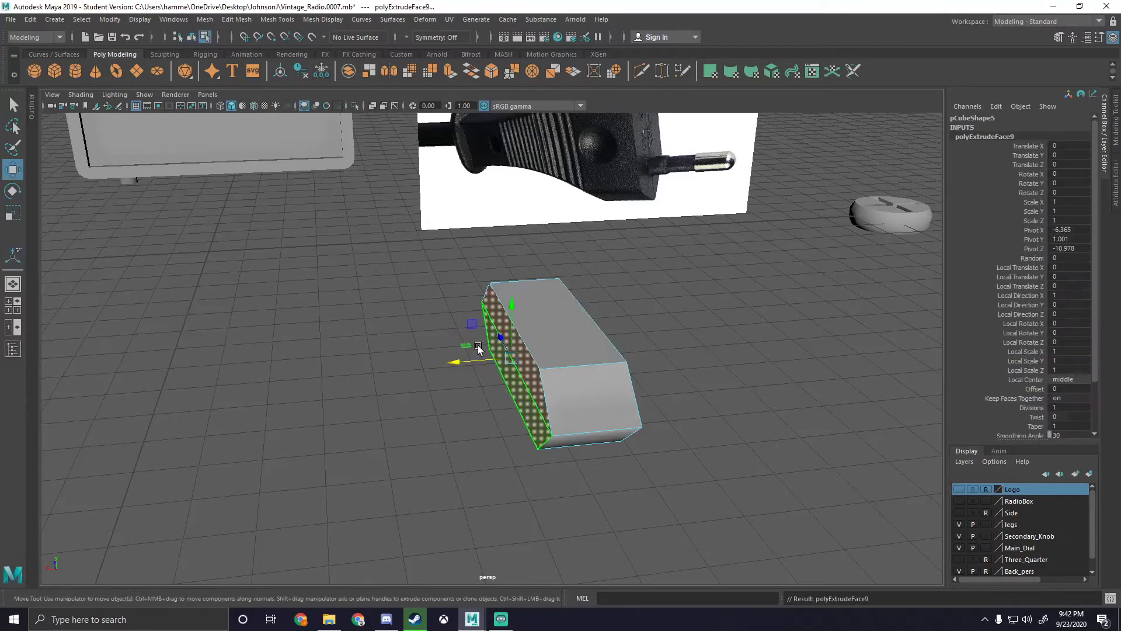
drag(478, 348, 268, 396)
key(r)
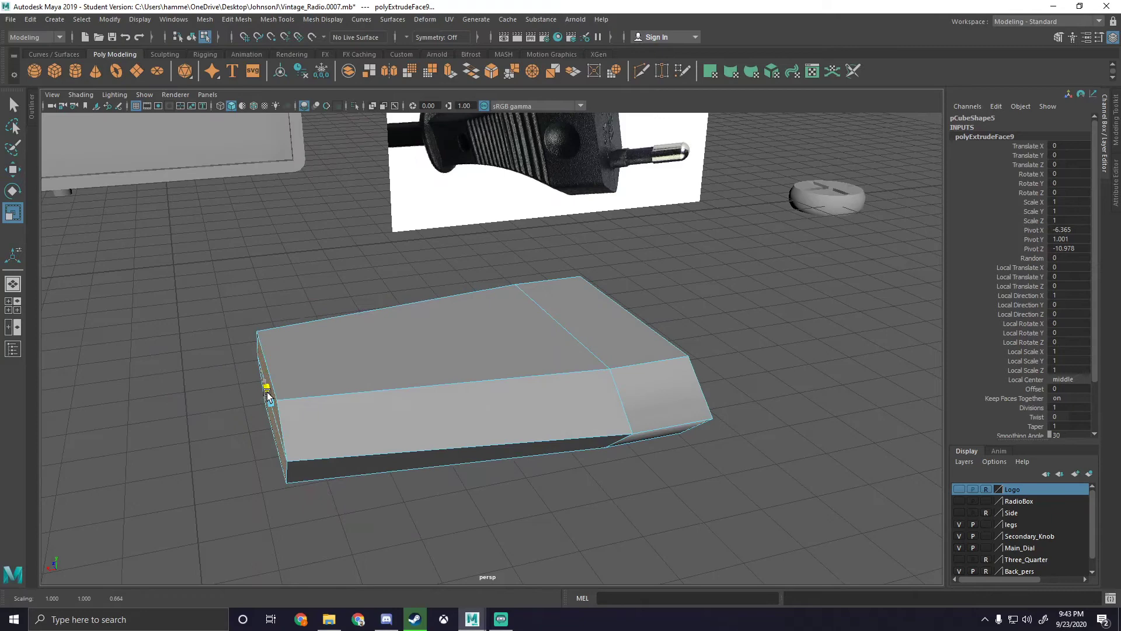
alt+drag(440, 340, 400, 408)
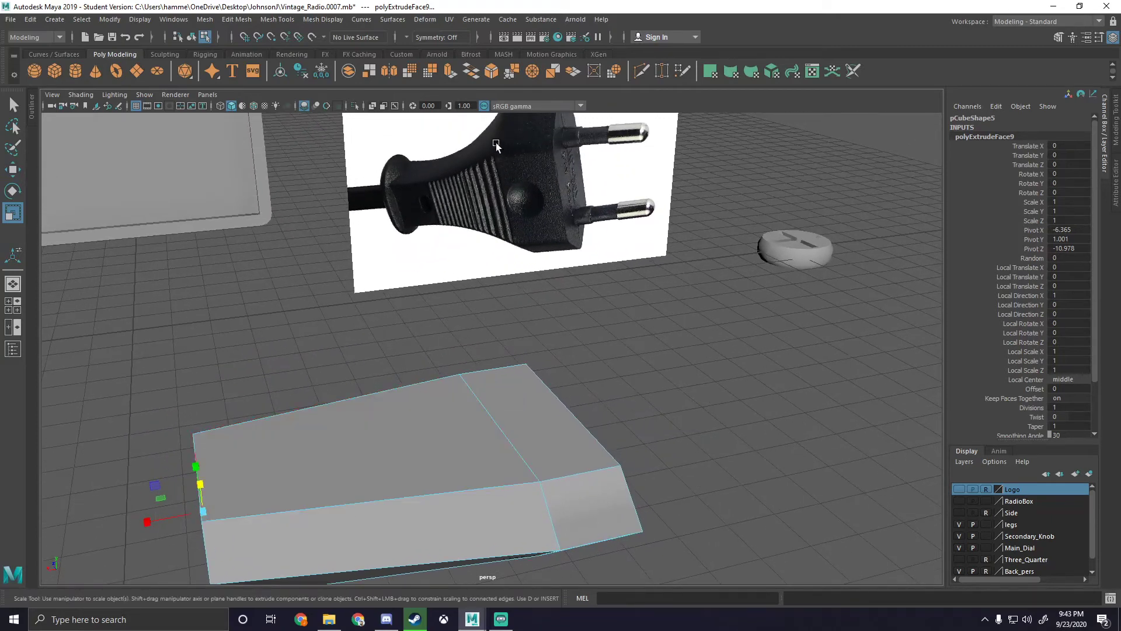
alt+drag(490, 156, 497, 151)
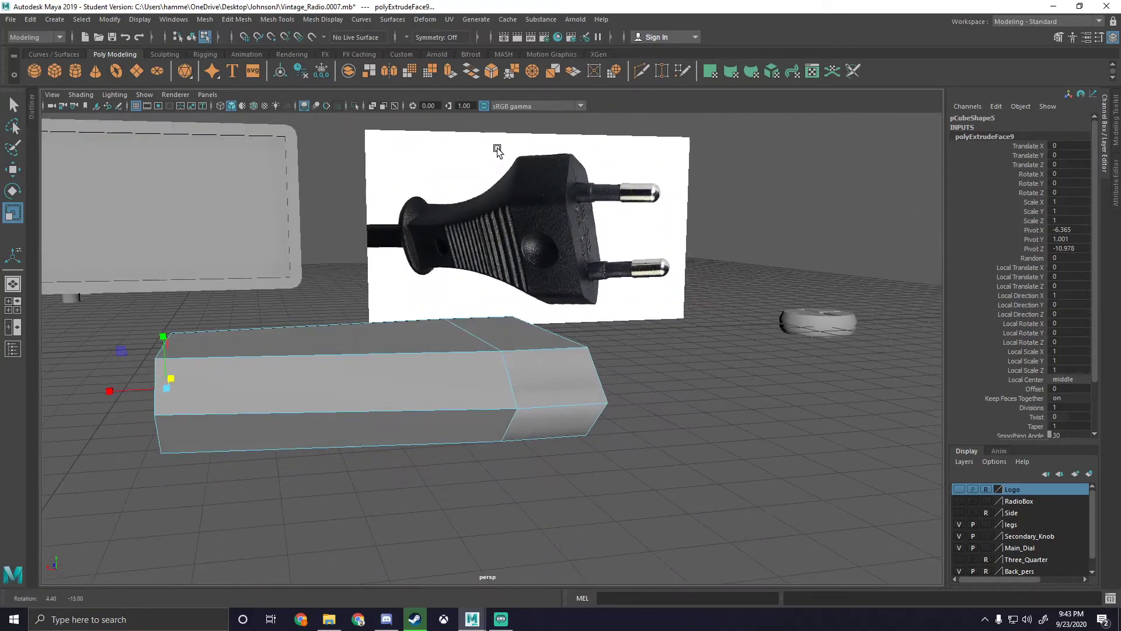
alt+drag(531, 320, 538, 228)
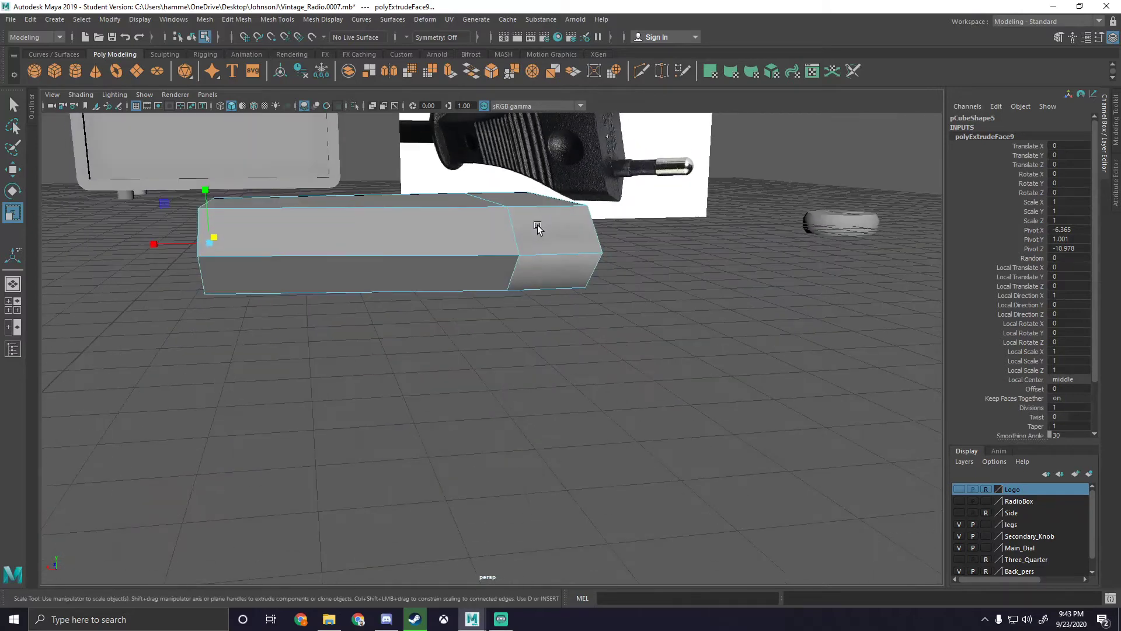
alt+drag(461, 251, 516, 300)
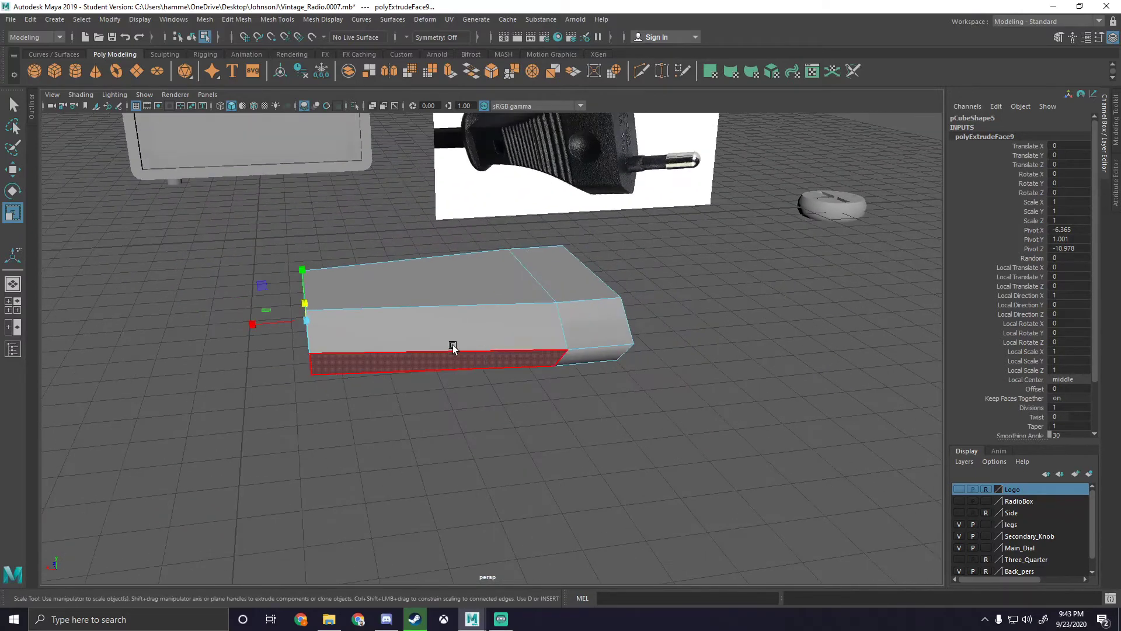
mouse_move(438, 346)
alt+mouse_down()
mouse_move(549, 352)
mouse_move(539, 279)
mouse_move(470, 155)
alt+mouse_up()
Step: Add a cross-section edge loop across the plug box with Multi-Cut
alt+drag(387, 100, 576, 194)
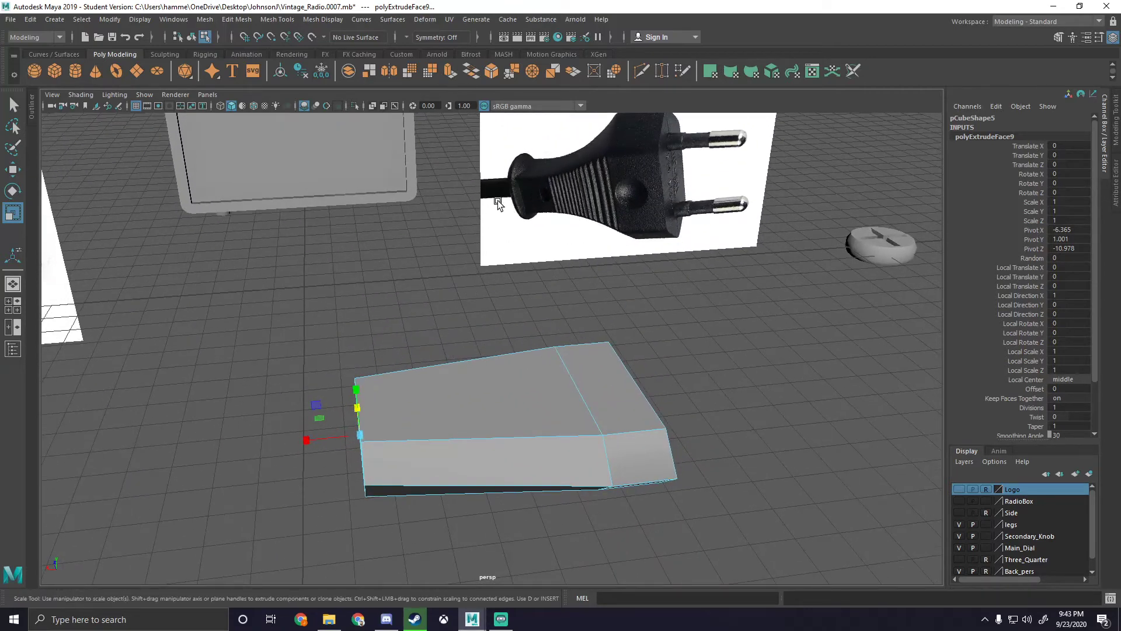
alt+middle_drag(498, 203, 475, 170)
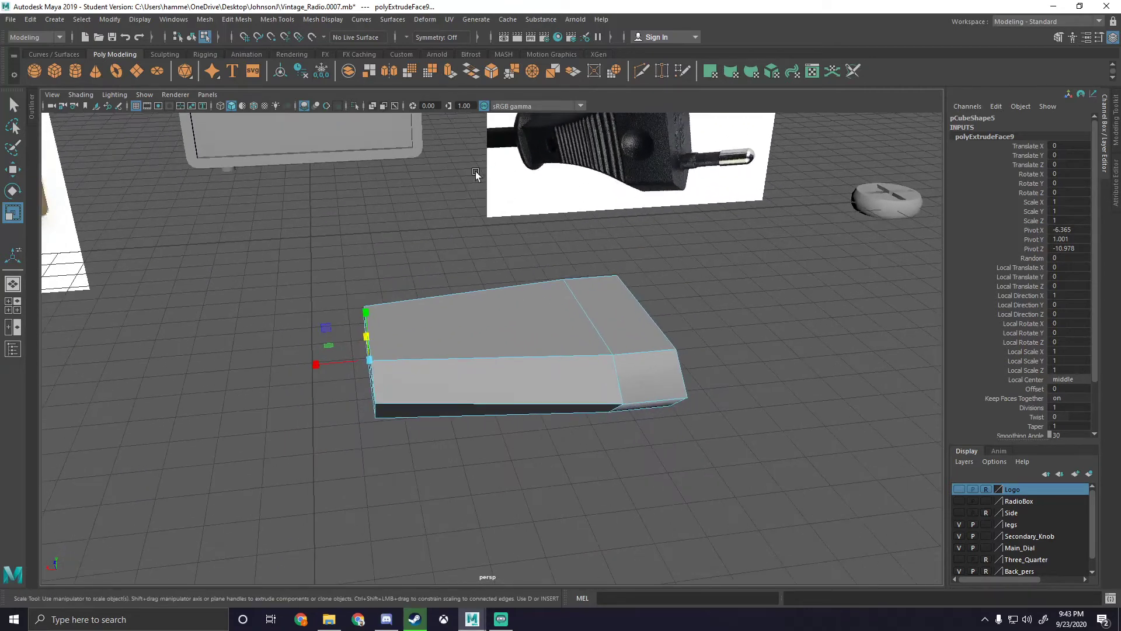
click(640, 72)
click(436, 297)
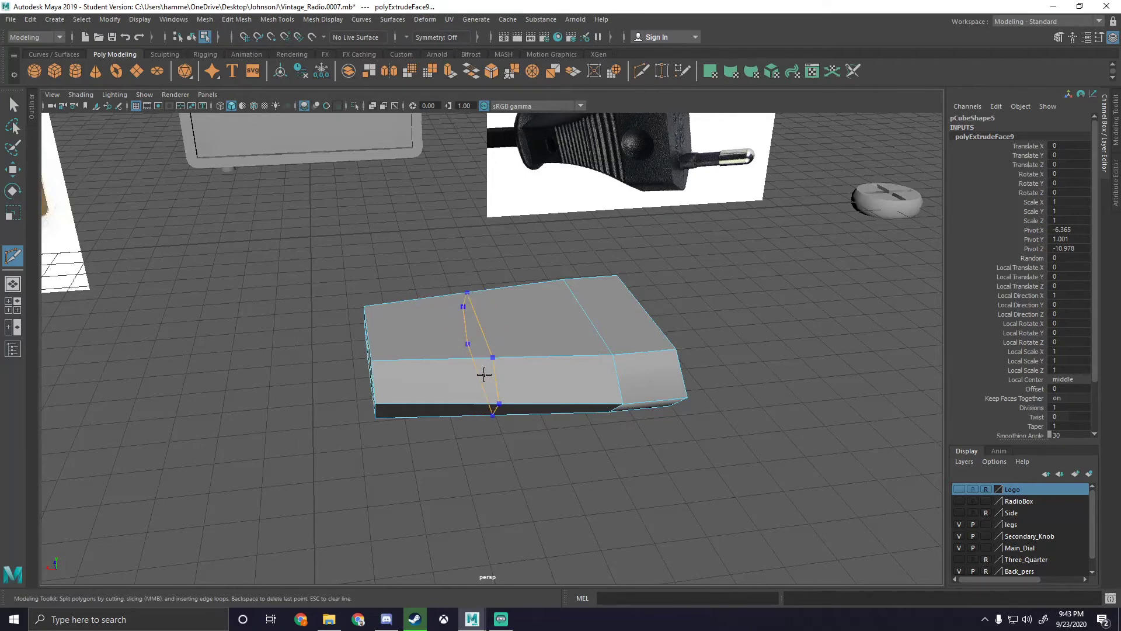
ctrl+click(484, 374)
mouse_move(426, 378)
alt+mouse_down()
mouse_move(400, 368)
mouse_move(446, 376)
alt+mouse_up()
key(w)
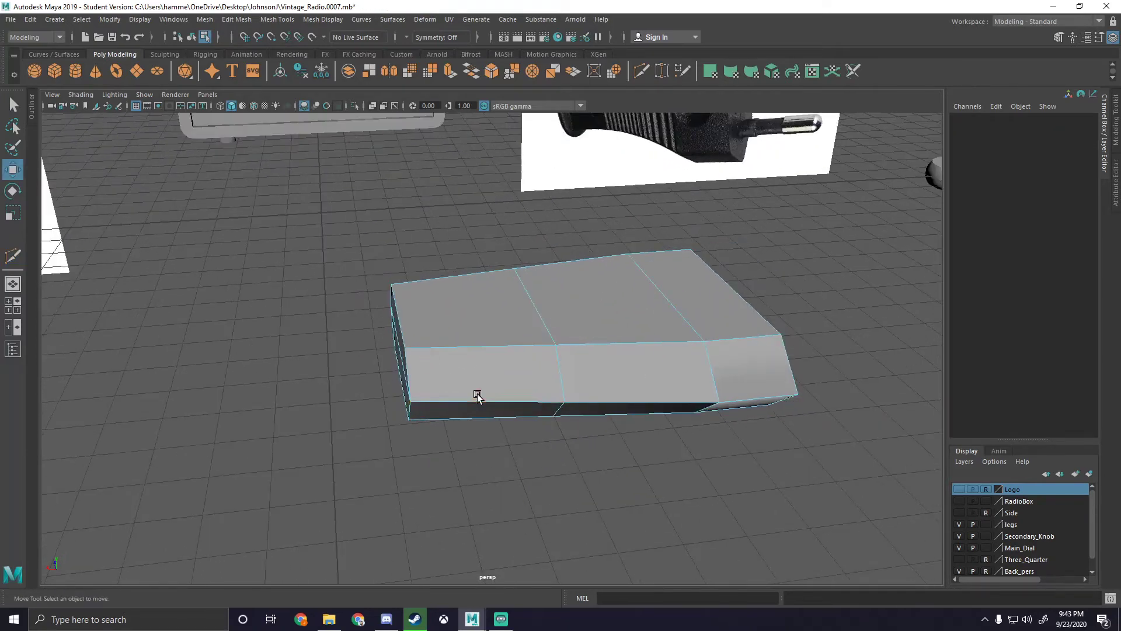
Step: Select the box's rear edge and squeeze it inward along Z
mouse_move(493, 405)
alt+mouse_down()
mouse_move(545, 393)
mouse_move(484, 394)
alt+mouse_up()
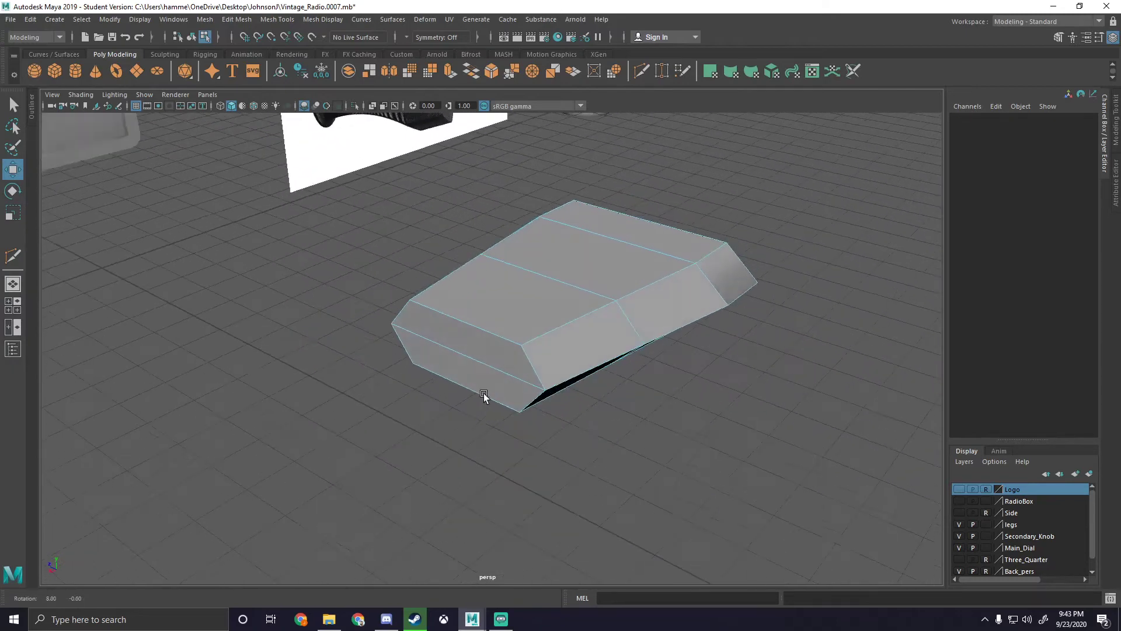
right_drag(542, 374, 539, 269)
click(537, 384)
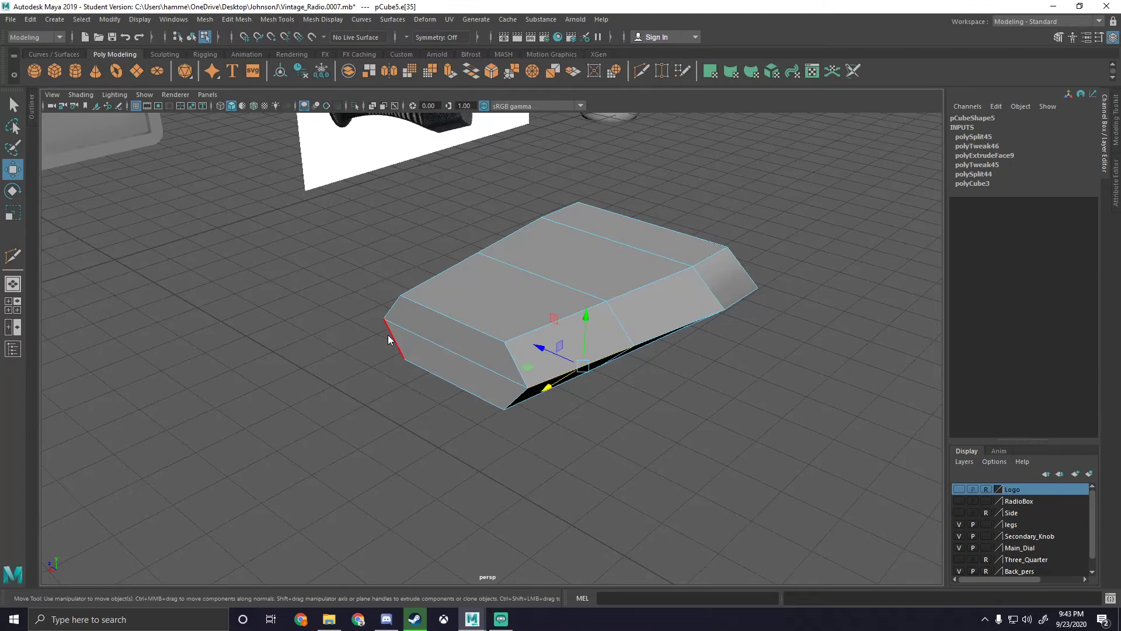
right_drag(388, 332, 342, 289)
click(384, 319)
right_drag(433, 345, 439, 265)
click(462, 358)
key(r)
drag(414, 340, 566, 370)
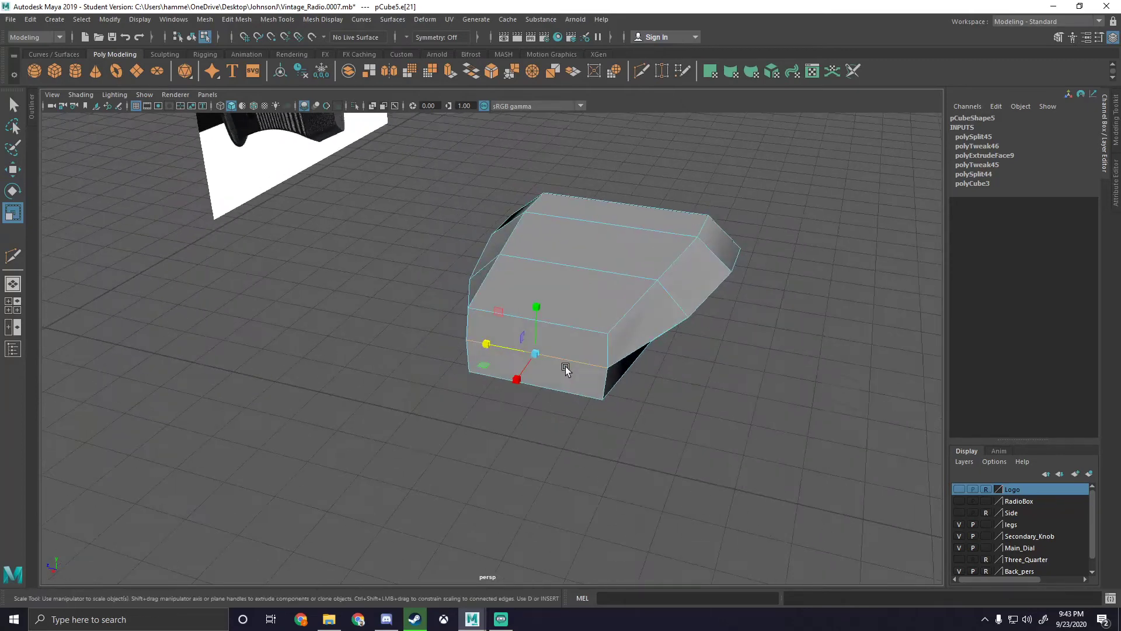
Step: Select the two rear faces and scale them narrower along Z
alt+right_drag(566, 370, 601, 348)
right_click(615, 345)
click(615, 344)
click(597, 350)
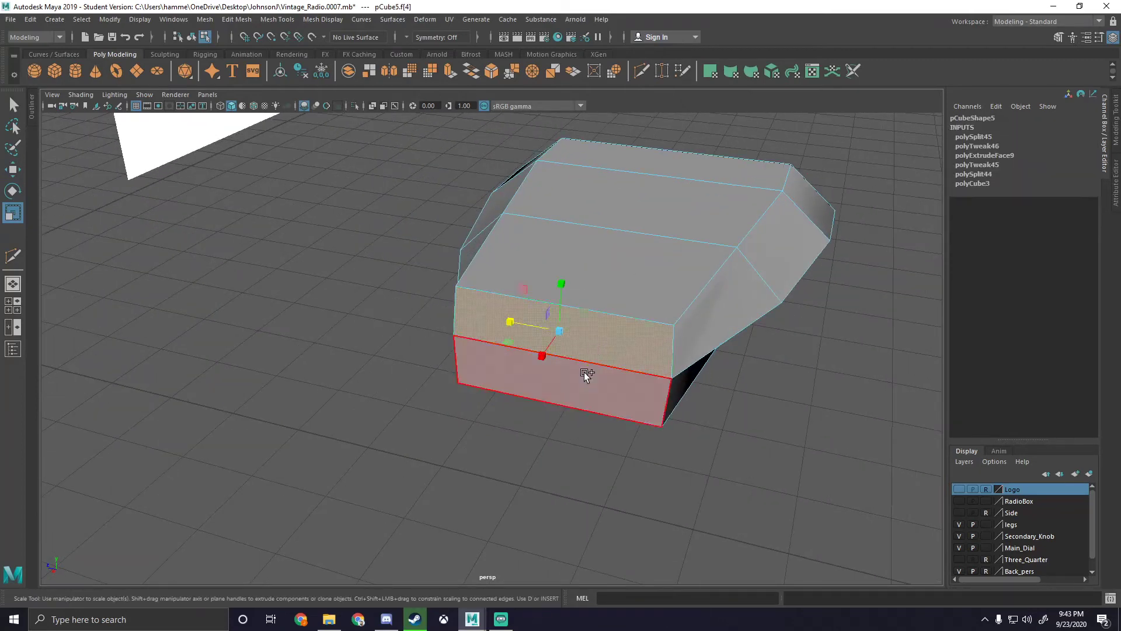
shift+click(585, 374)
drag(509, 348, 744, 338)
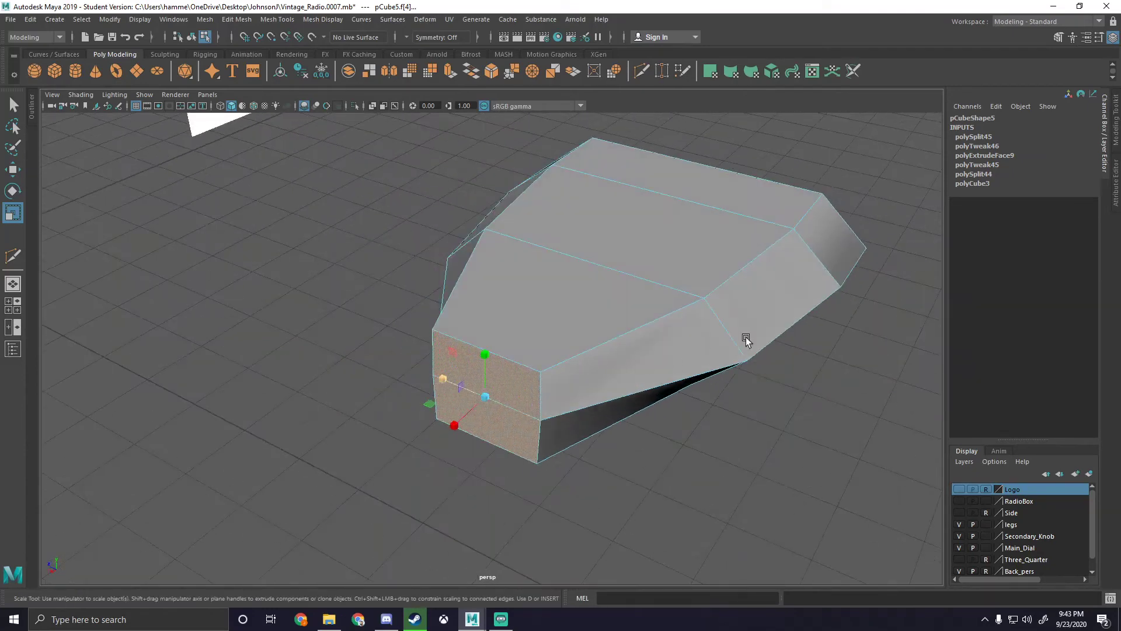
Step: Remove the extra top edge and insert new vertical edge loops across the plug body
right_drag(648, 279, 546, 255)
click(633, 273)
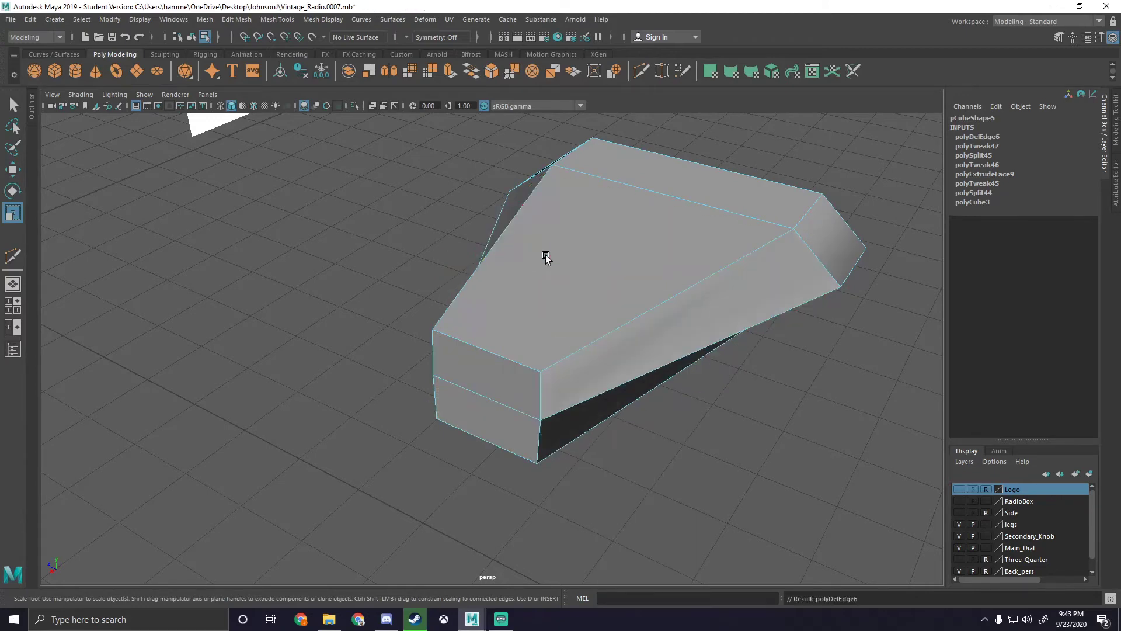
alt+drag(721, 352, 534, 346)
click(641, 71)
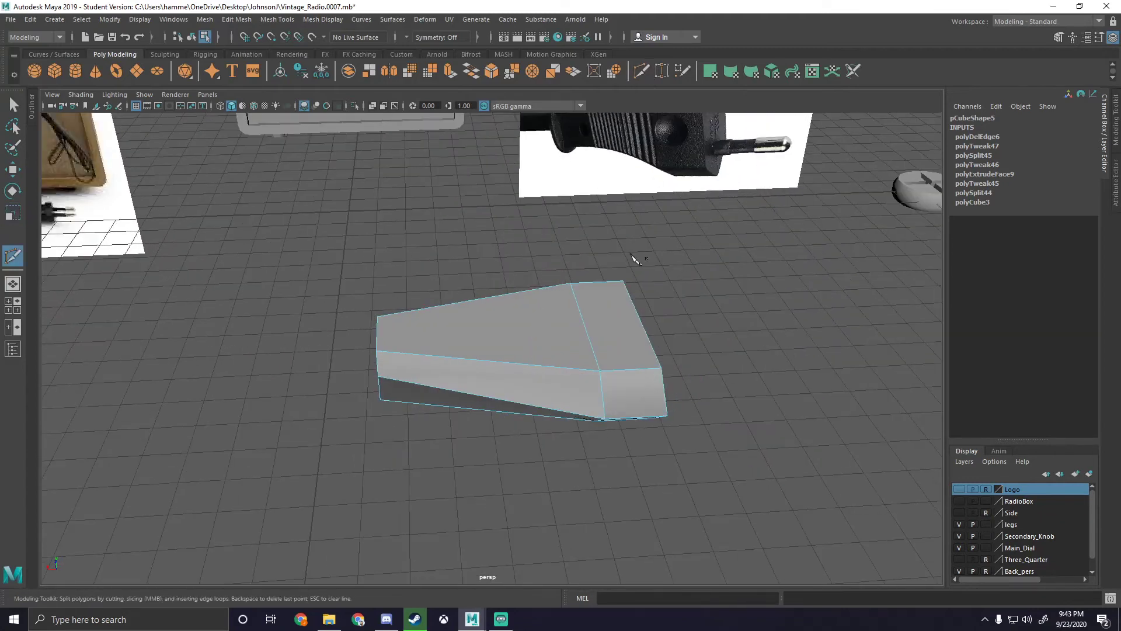
ctrl+click(513, 377)
alt+drag(515, 384, 531, 393)
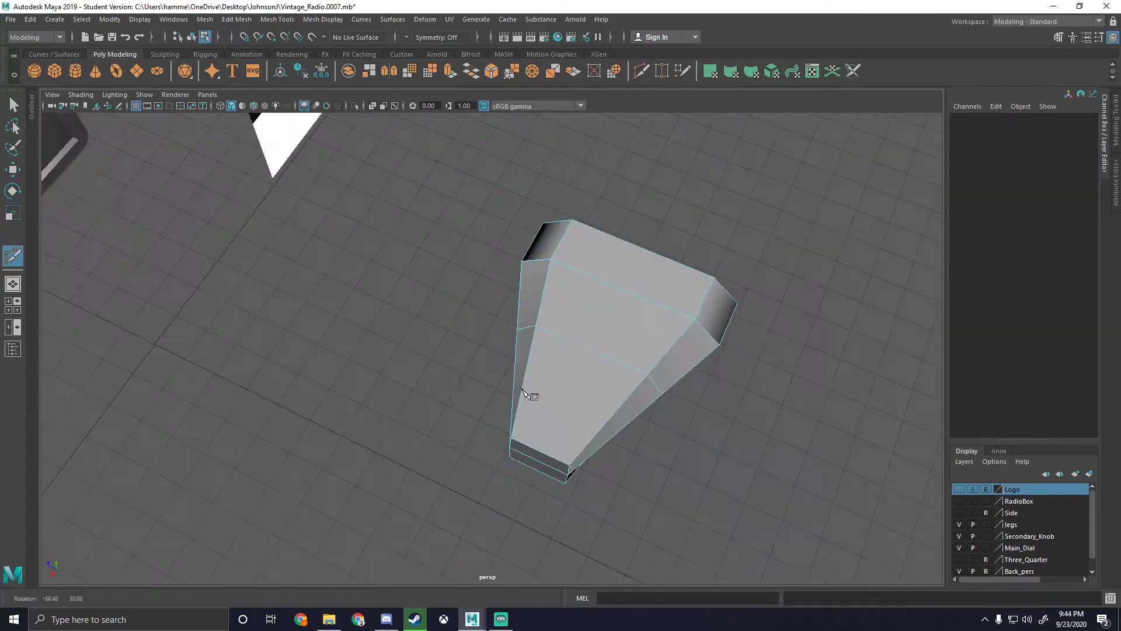
ctrl+click(584, 338)
Step: Select the new edge loop and scale it inward so the block tapers
key(w)
double_click(584, 344)
key(r)
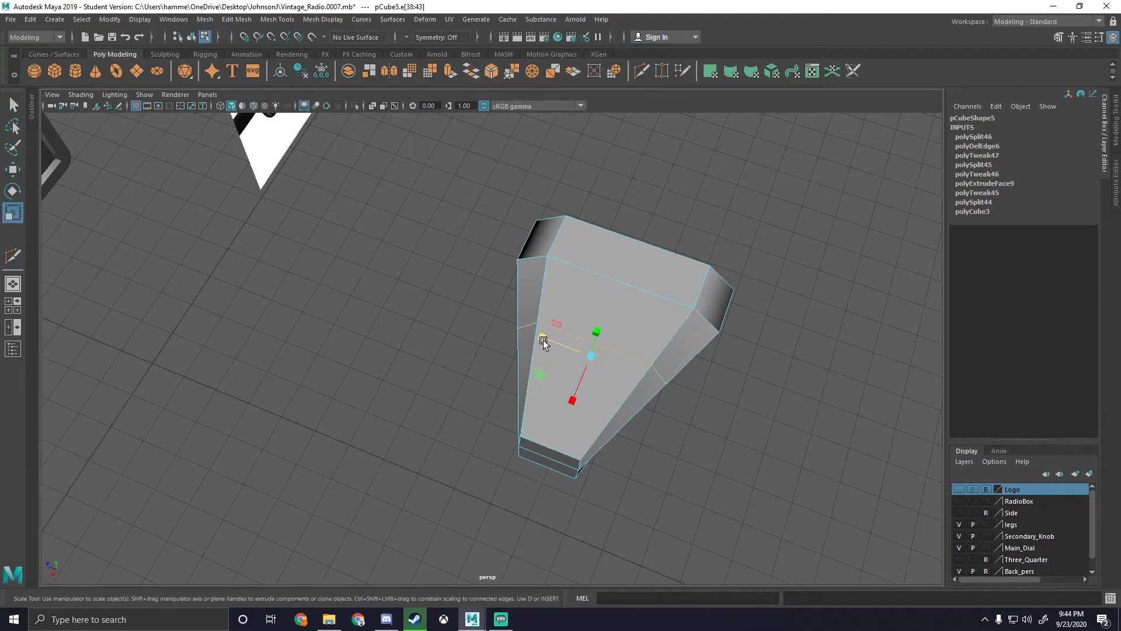
drag(543, 343, 546, 334)
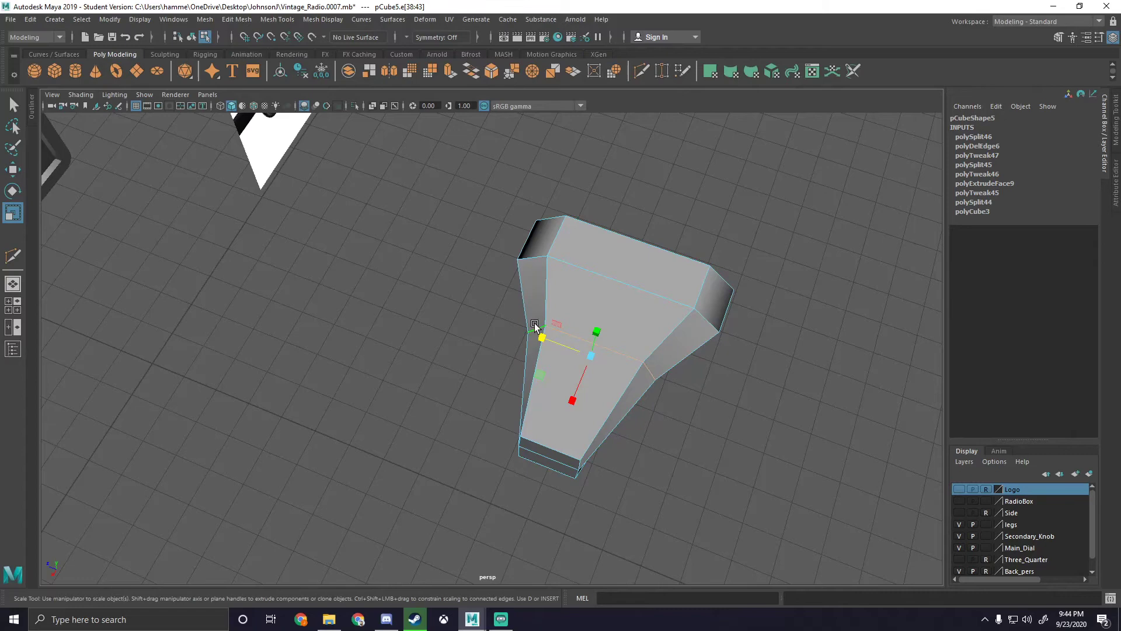
scroll(535, 324, up, 2)
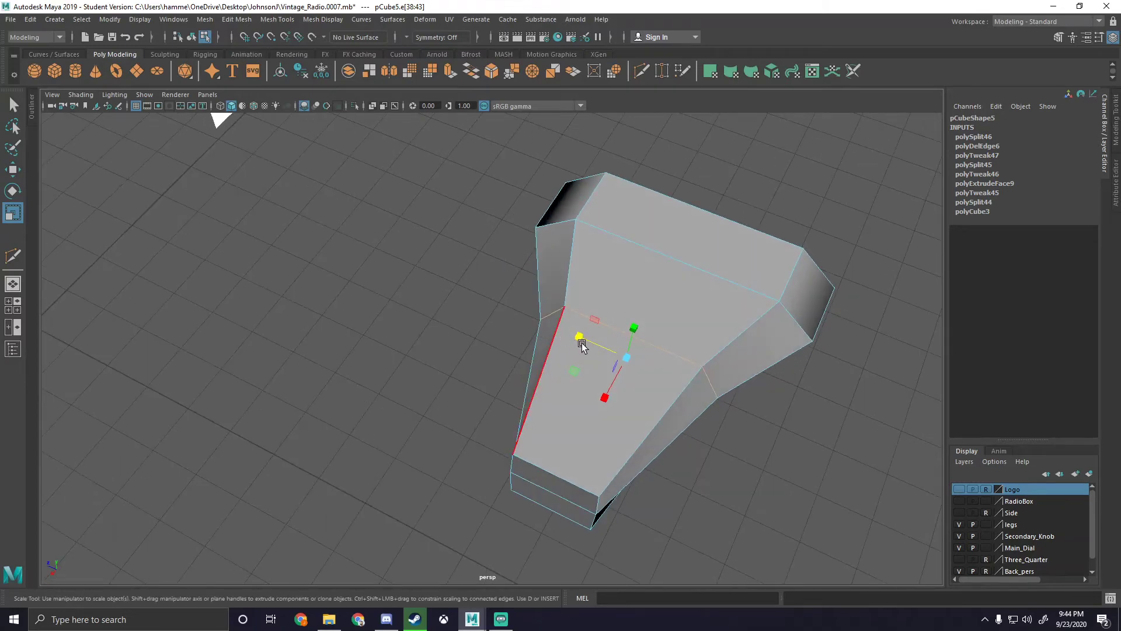
drag(582, 345, 498, 133)
click(617, 328)
double_click(573, 296)
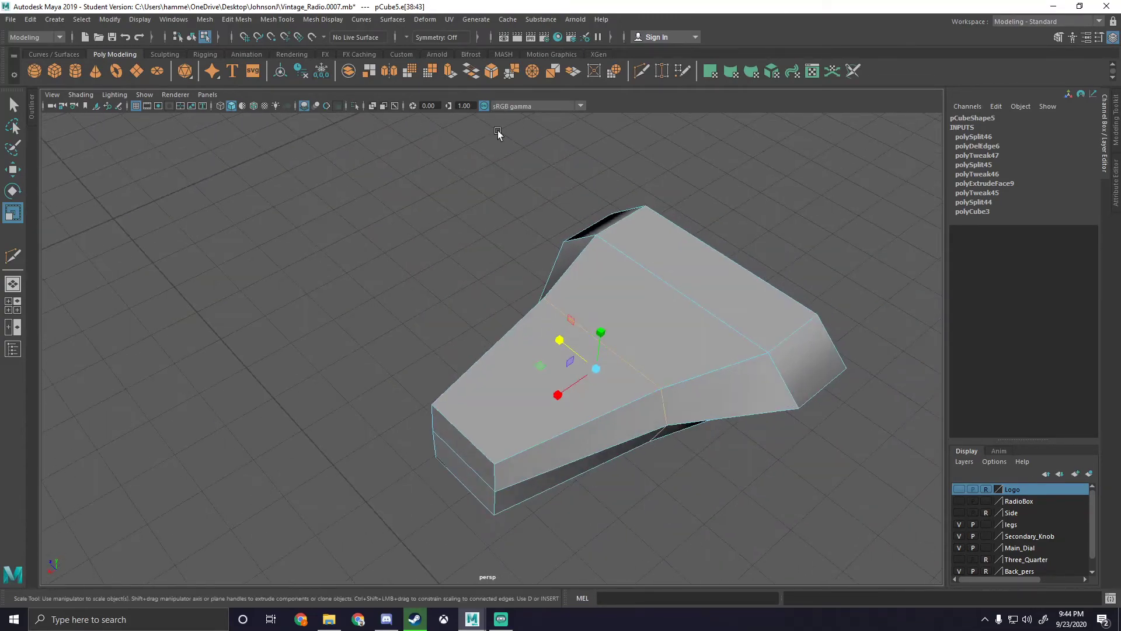
Step: Bevel the selected tapering edge loop with 2 segments
click(492, 71)
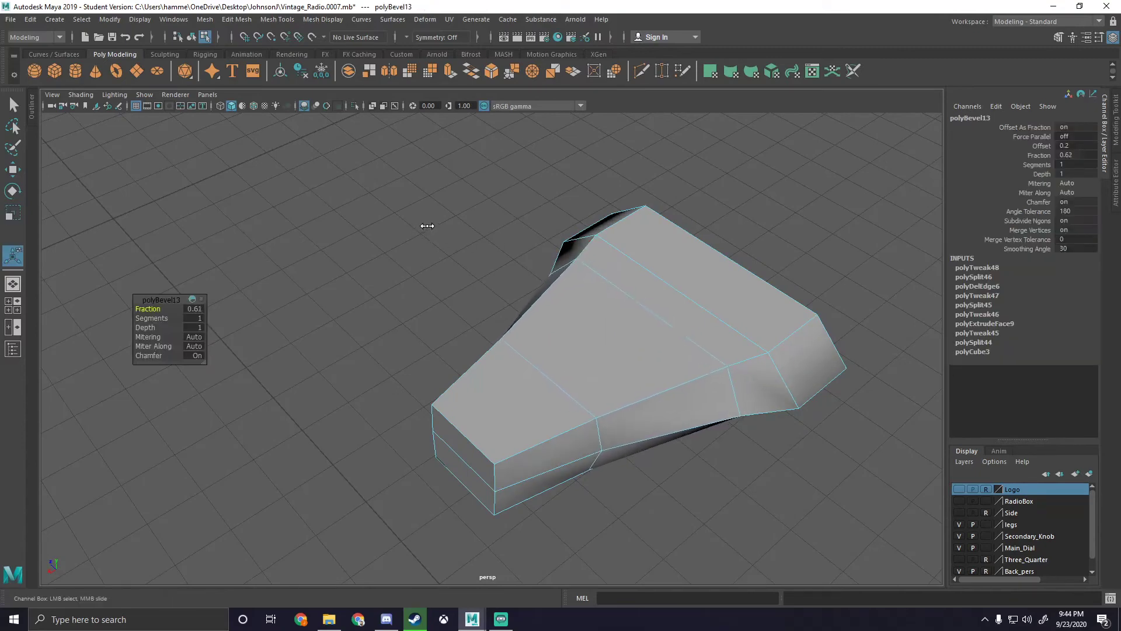
alt+drag(429, 232, 320, 311)
click(151, 317)
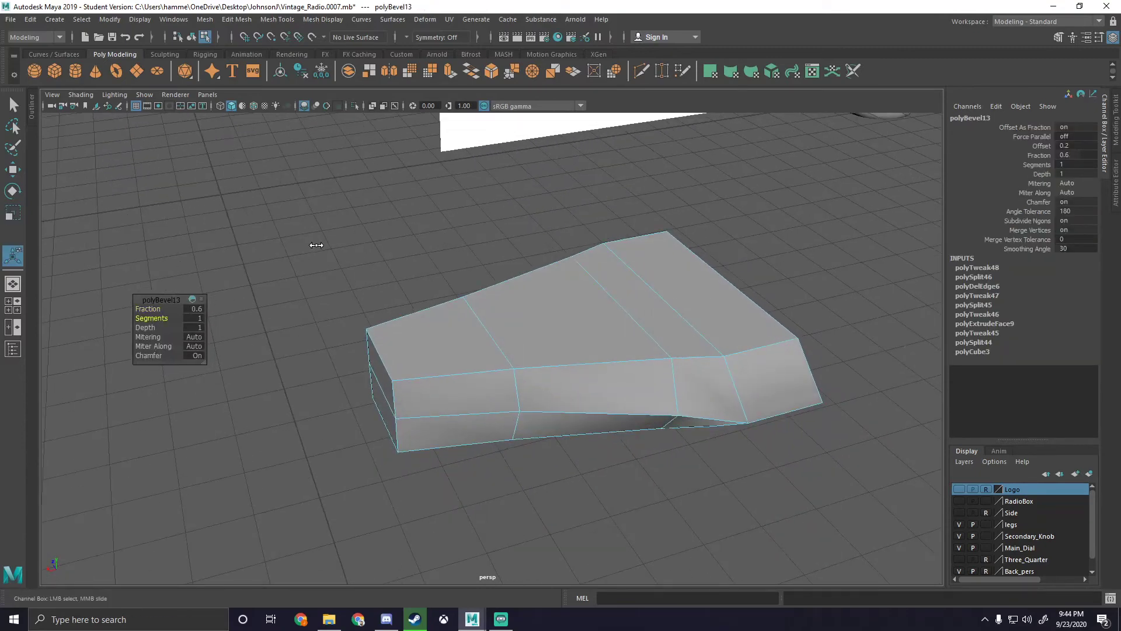
middle_drag(334, 244, 363, 243)
alt+drag(362, 243, 575, 322)
Step: Select an edge of the tapered block and apply Soften/Harden Edges to its shading
right_drag(575, 322, 621, 278)
click(783, 303)
alt+drag(784, 303, 638, 333)
scroll(611, 293, up, 3)
click(639, 333)
right_click(650, 299)
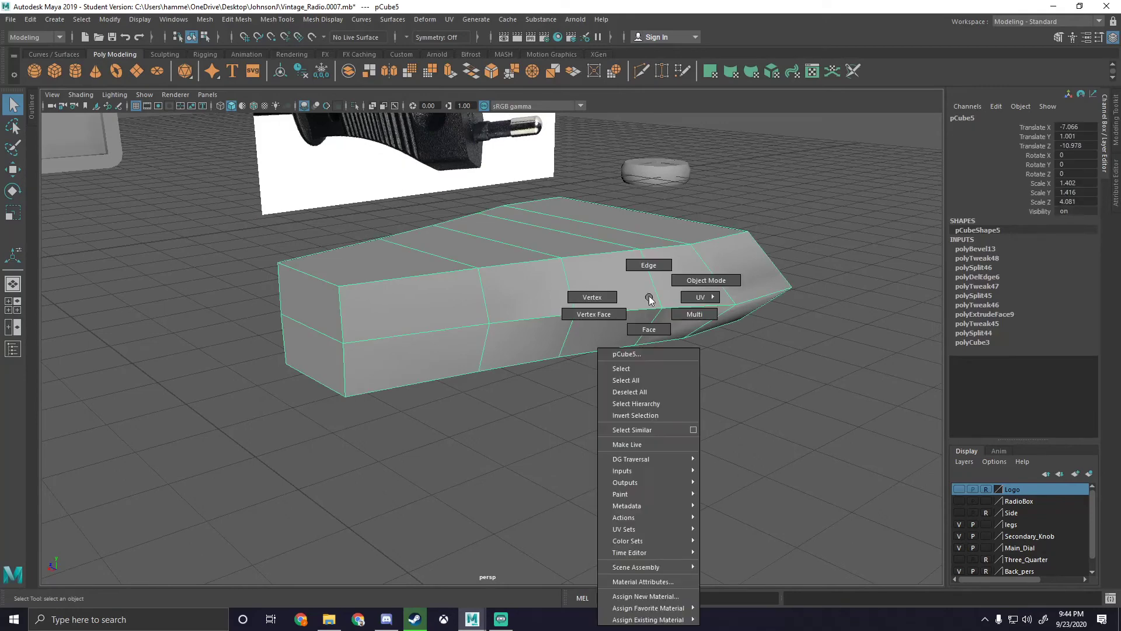
click(648, 264)
click(671, 308)
mouse_move(573, 318)
alt+mouse_down()
mouse_move(481, 310)
mouse_move(574, 314)
alt+mouse_up()
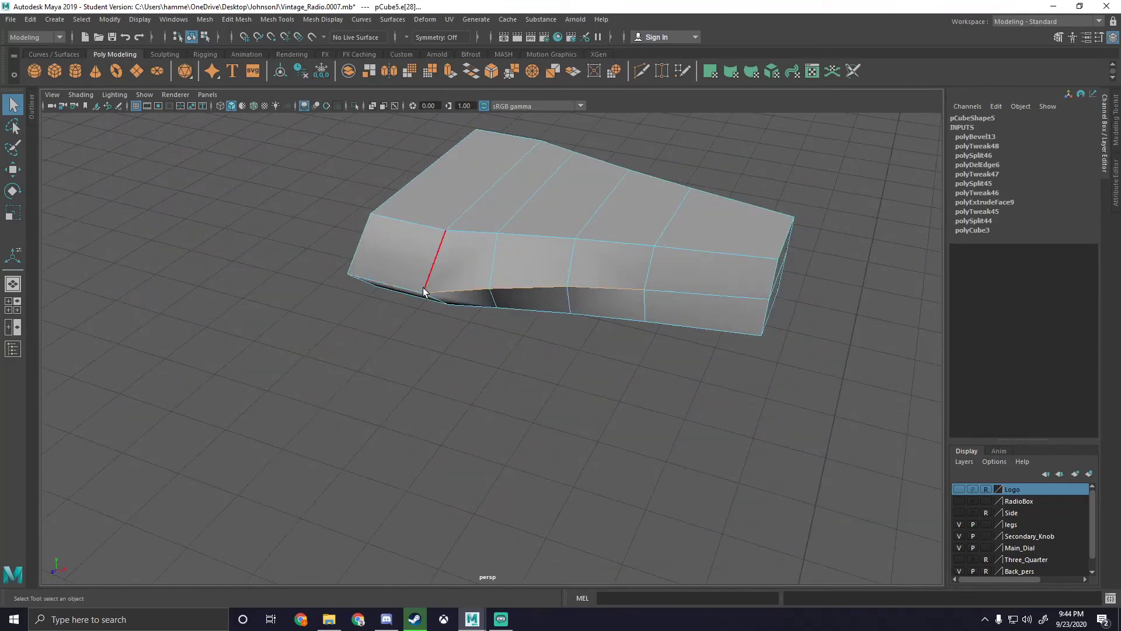
alt+drag(510, 289, 478, 268)
shift+right_drag(529, 292, 590, 286)
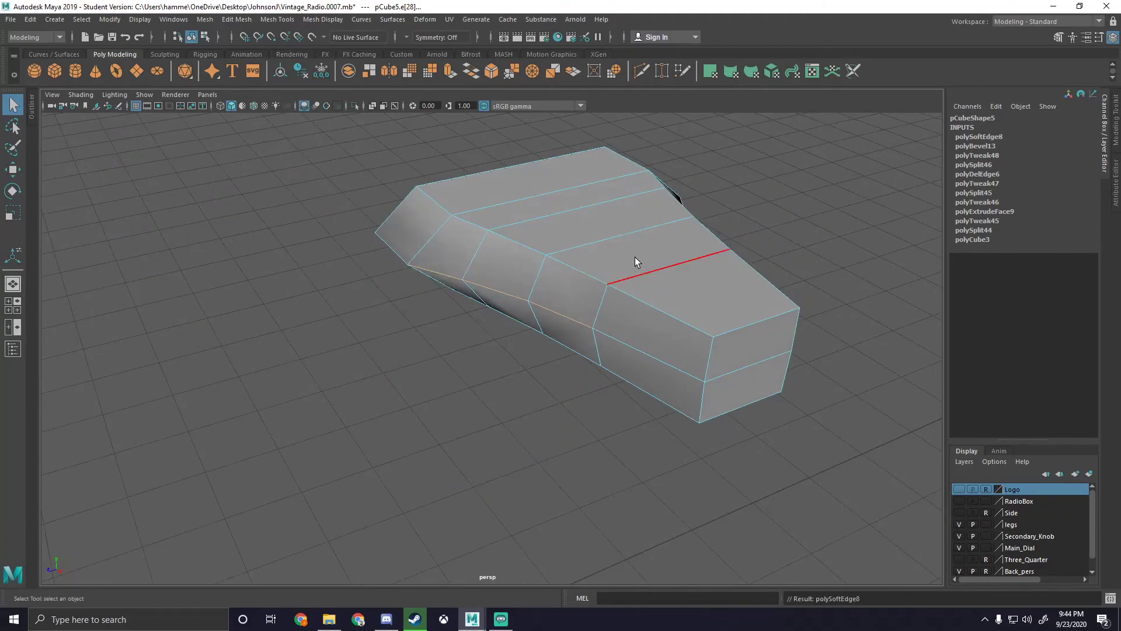
click(818, 232)
alt+drag(636, 262, 559, 294)
click(643, 275)
alt+drag(643, 275, 610, 187)
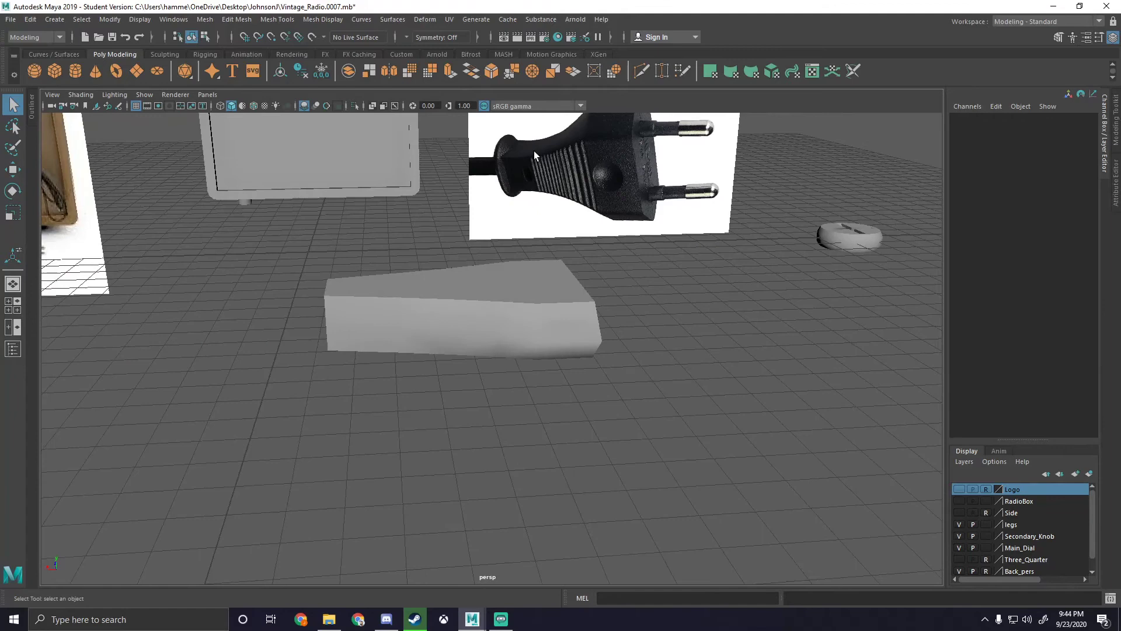
Step: Scale the first pair of opposite side vertices slightly inward along X
alt+drag(534, 150, 612, 343)
click(612, 343)
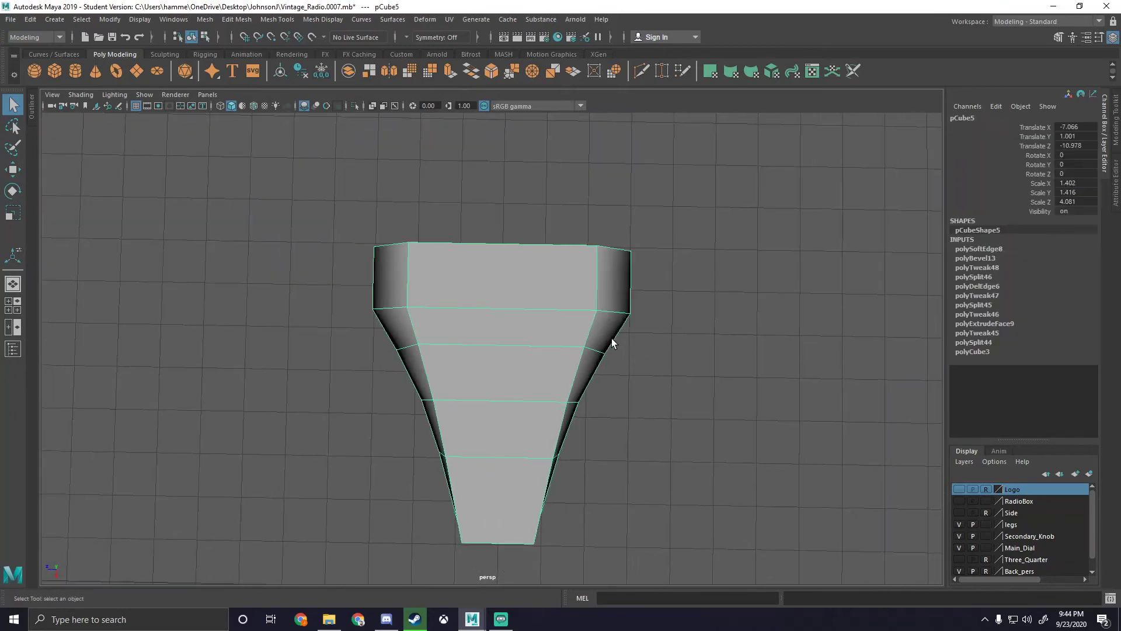
right_drag(612, 342, 590, 300)
click(605, 354)
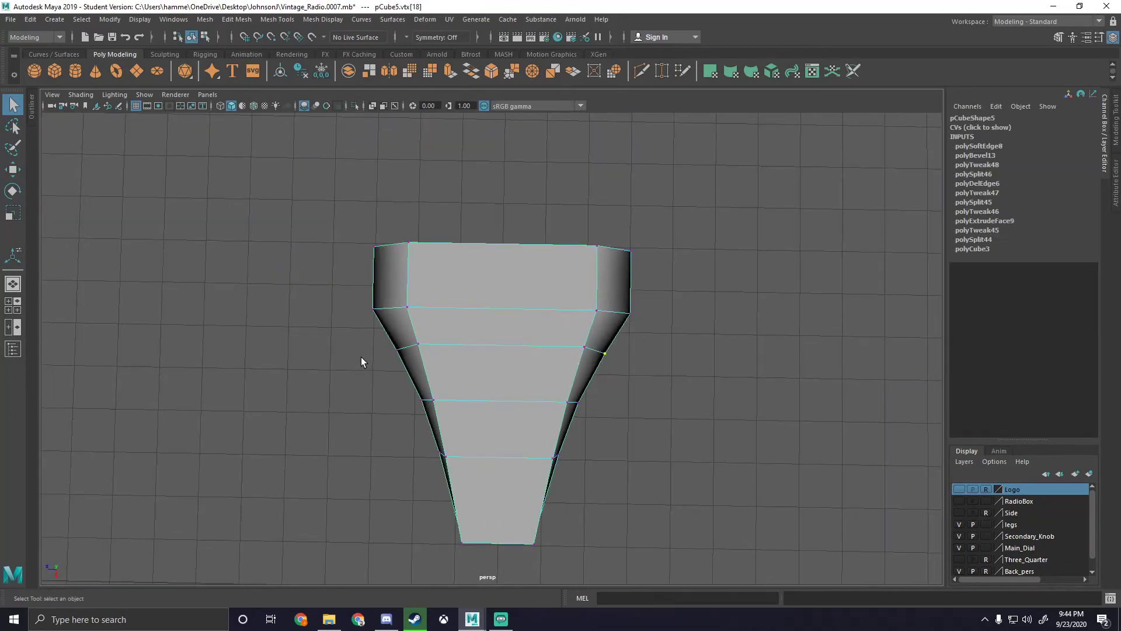
key(r)
drag(450, 351, 458, 352)
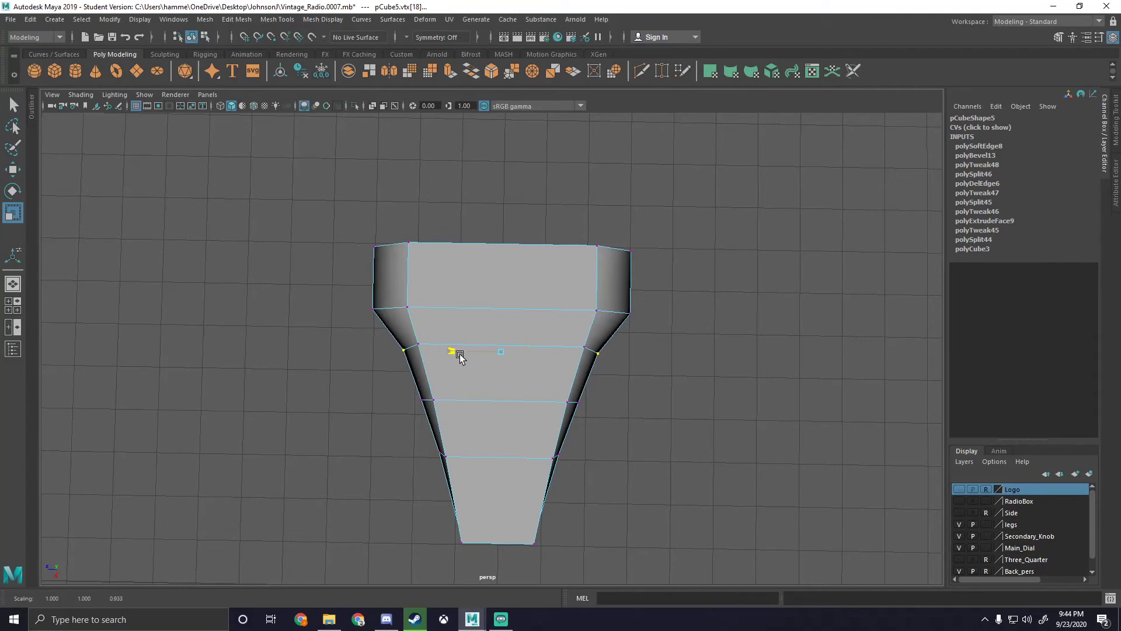
Step: Scale the next row's side vertex pair inward, then select the lower side pair
click(421, 400)
shift+click(566, 408)
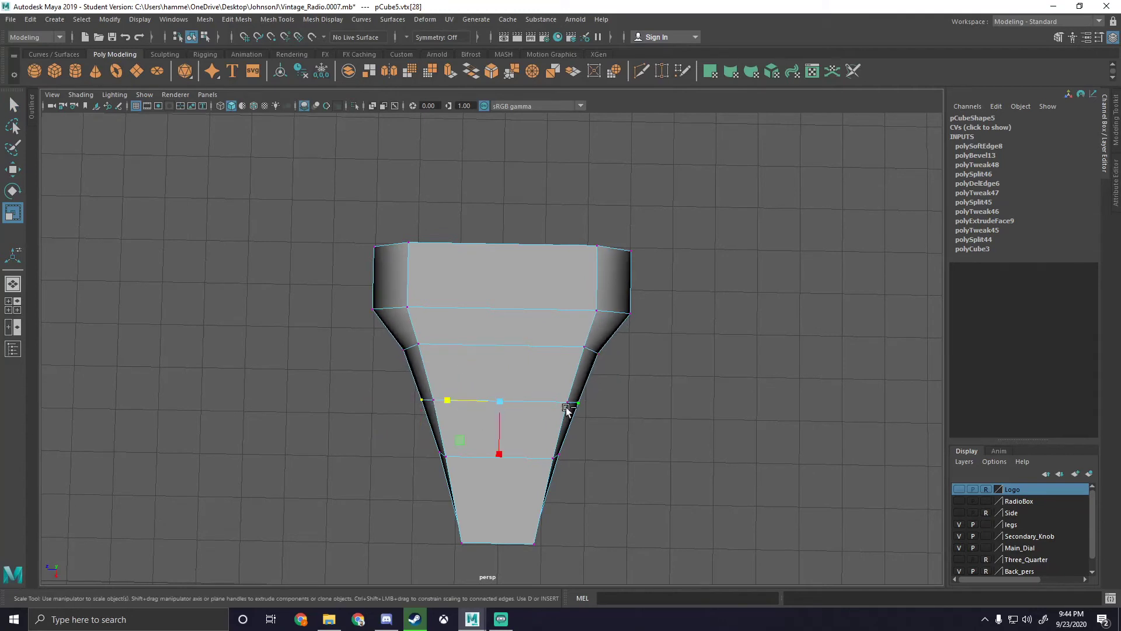
drag(444, 403, 451, 405)
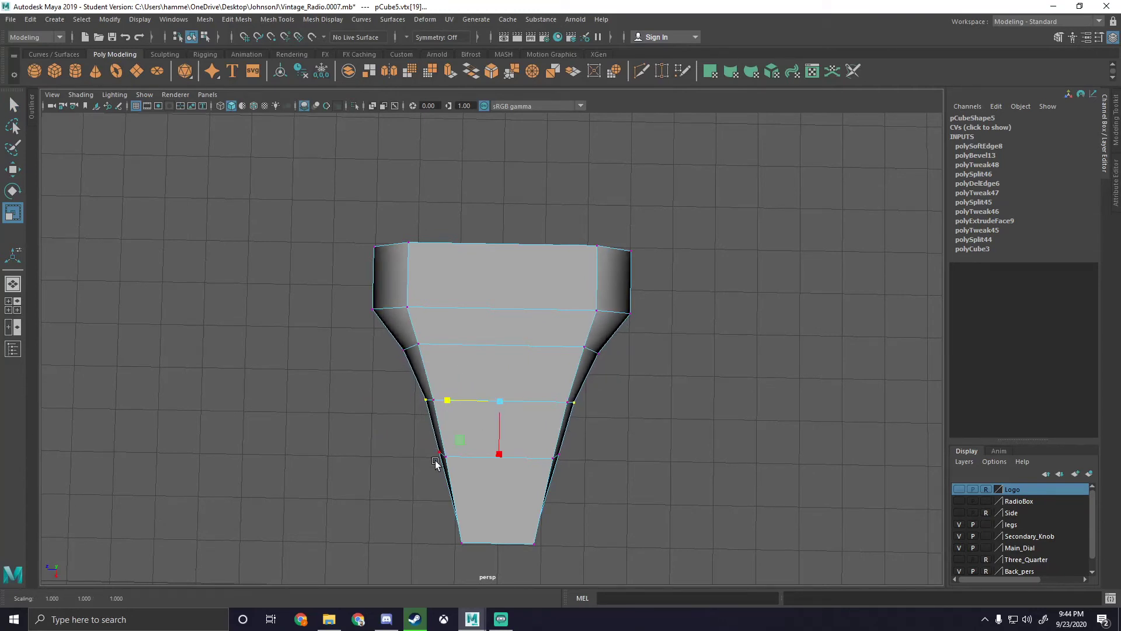
click(440, 454)
shift+click(561, 456)
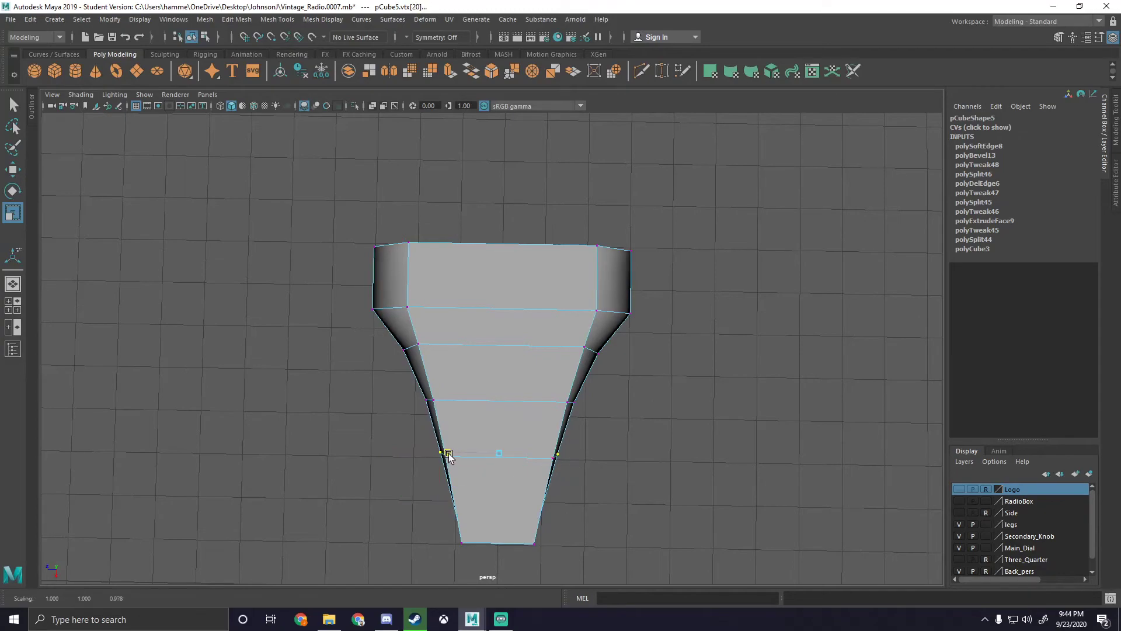
scroll(620, 408, down, 2)
Step: Return to object selection, clear the selection and view the block beside the plug image
alt+drag(620, 408, 507, 279)
key(F8)
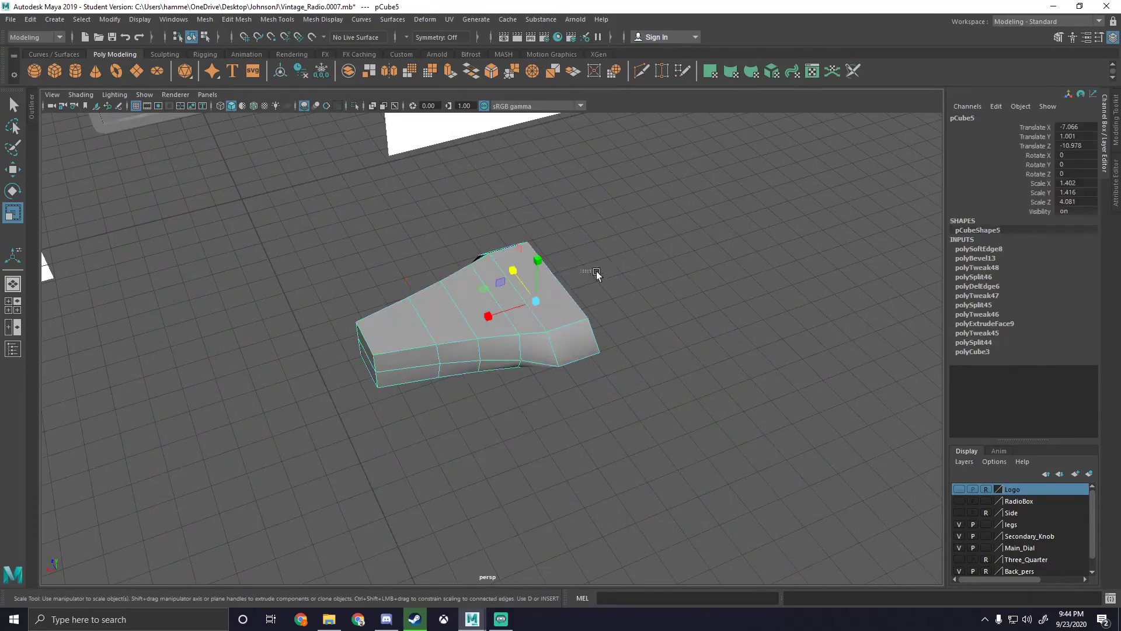
click(594, 270)
alt+drag(594, 270, 572, 324)
alt+drag(457, 314, 600, 300)
scroll(591, 219, up, 2)
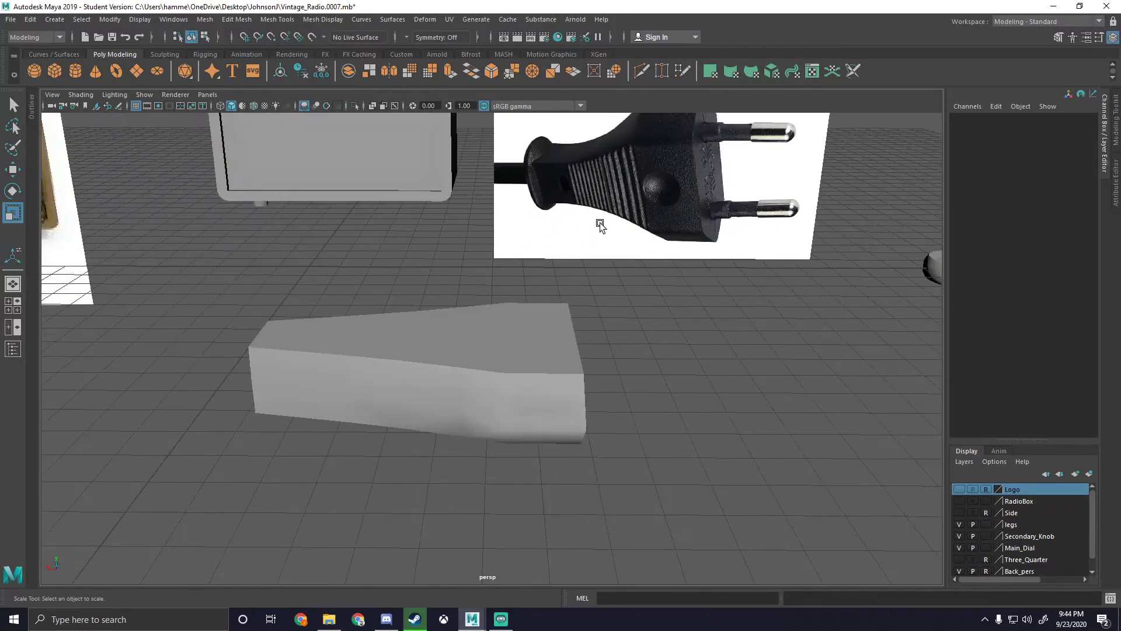
Step: Extrude the block's end face outward into a short new section
click(491, 361)
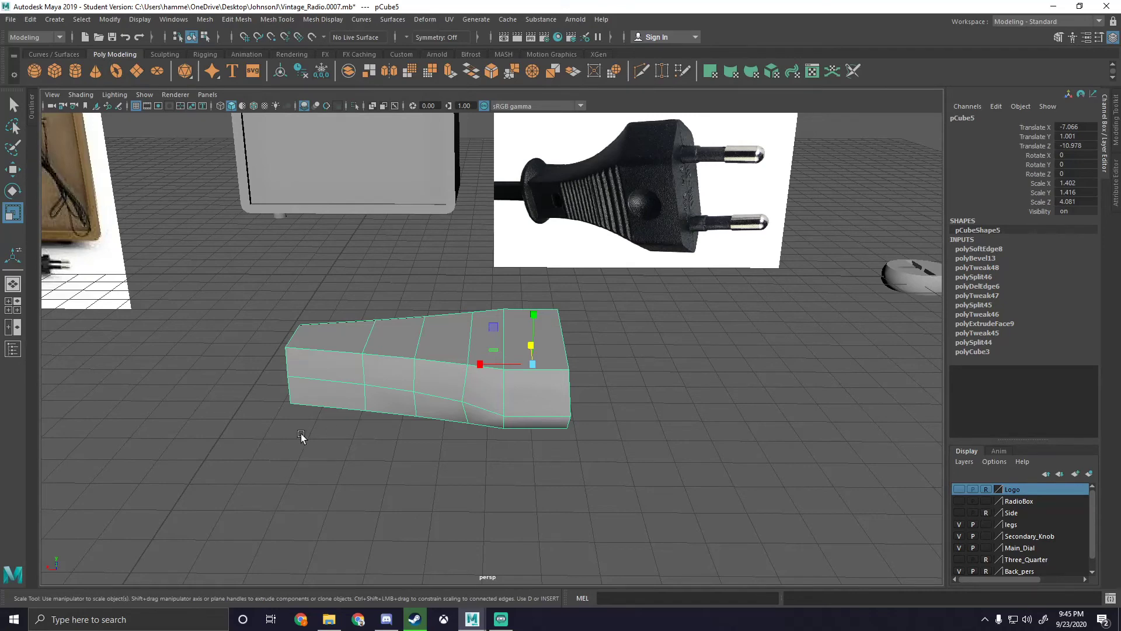
alt+right_drag(300, 434, 636, 104)
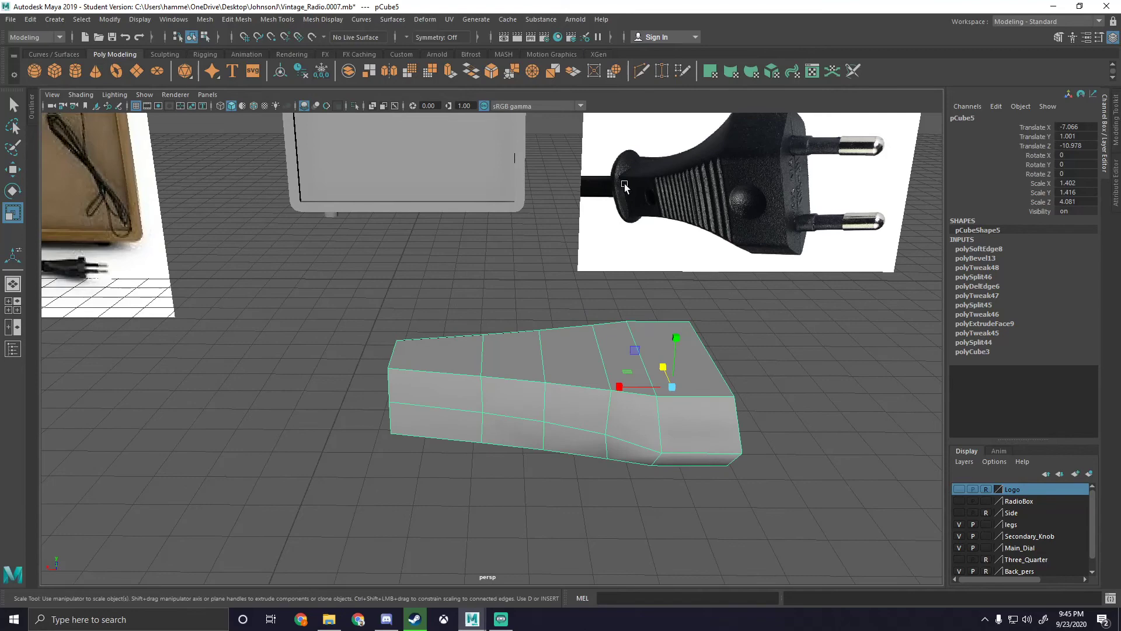
alt+drag(625, 187, 497, 351)
right_drag(496, 350, 484, 377)
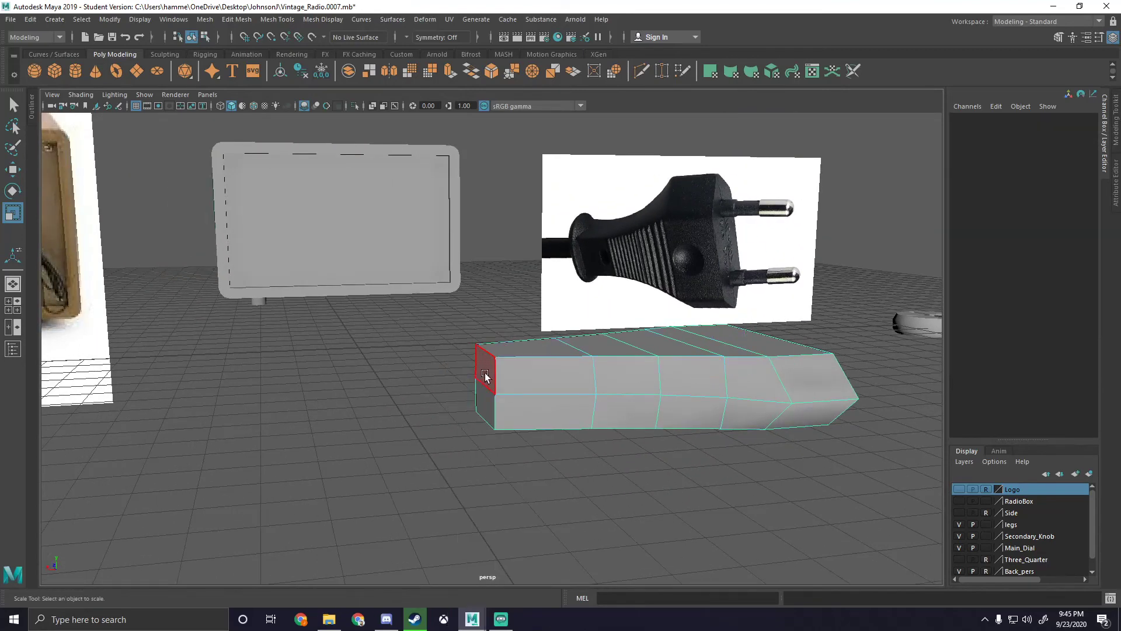
click(485, 373)
alt+drag(485, 373, 591, 376)
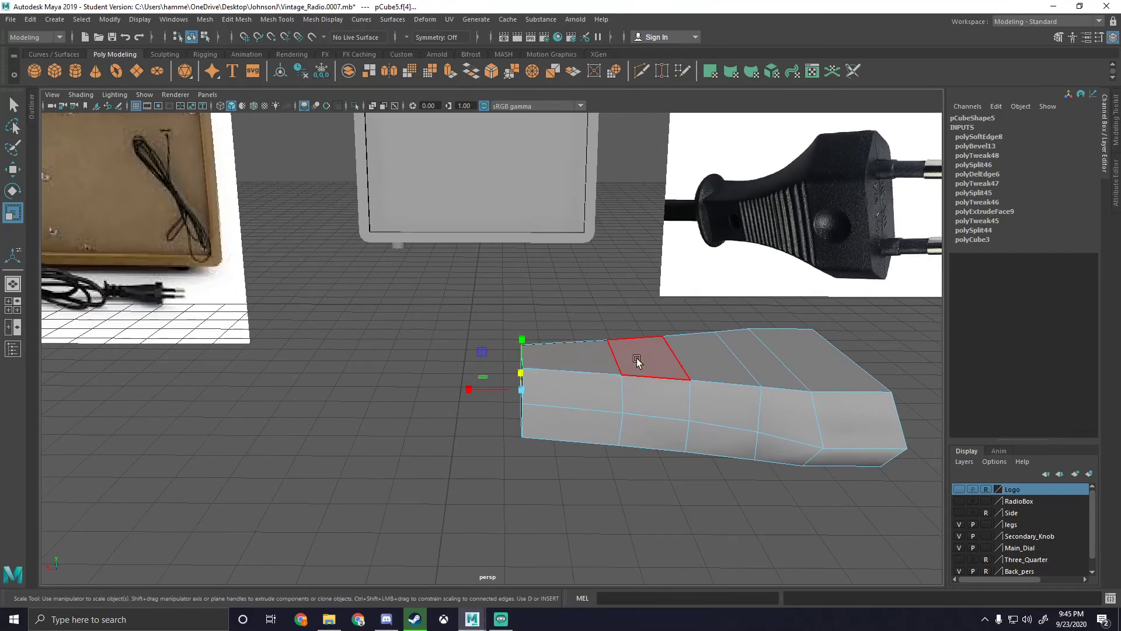
click(449, 72)
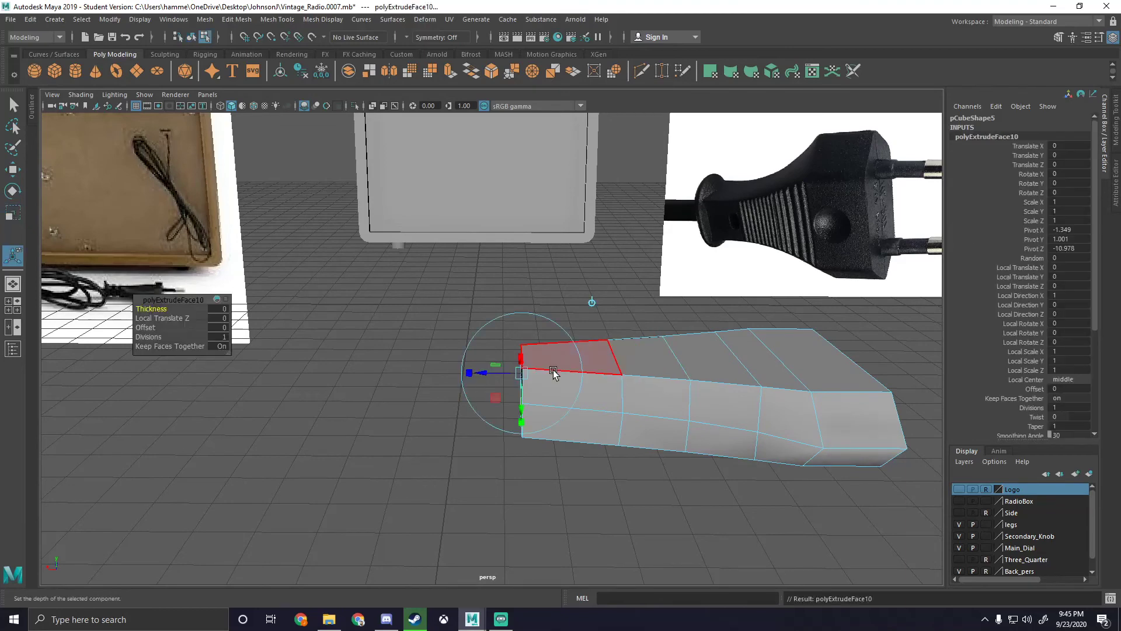
drag(492, 389, 545, 405)
Step: Start a Multi-Cut to trace a lengthwise edge loop along the body
alt+right_drag(545, 405, 569, 488)
scroll(569, 485, down, 2)
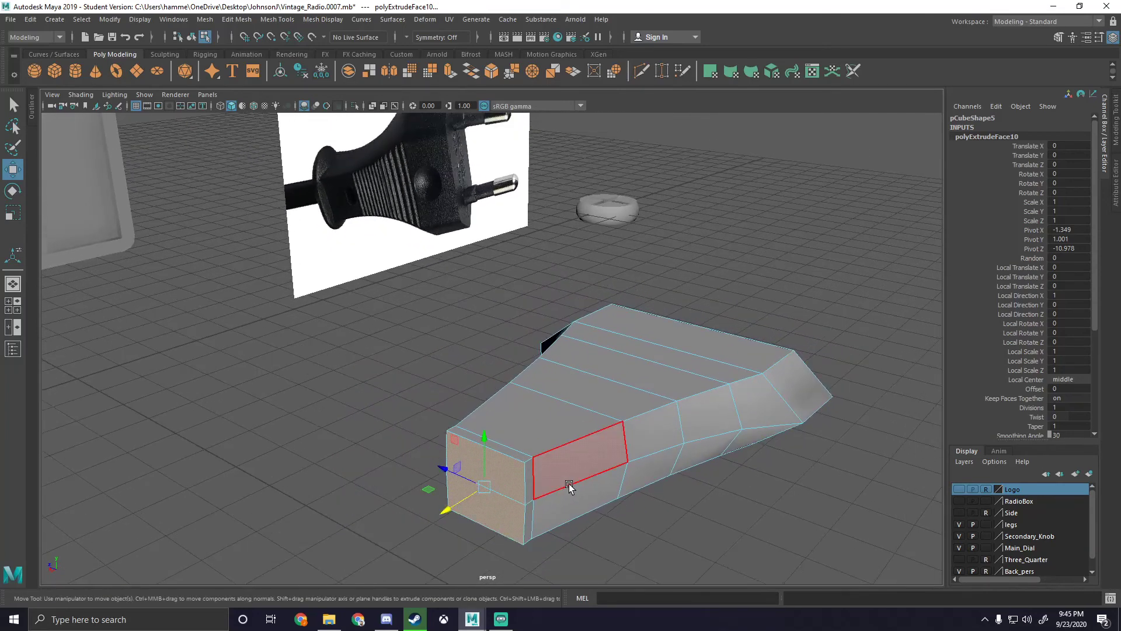
click(639, 76)
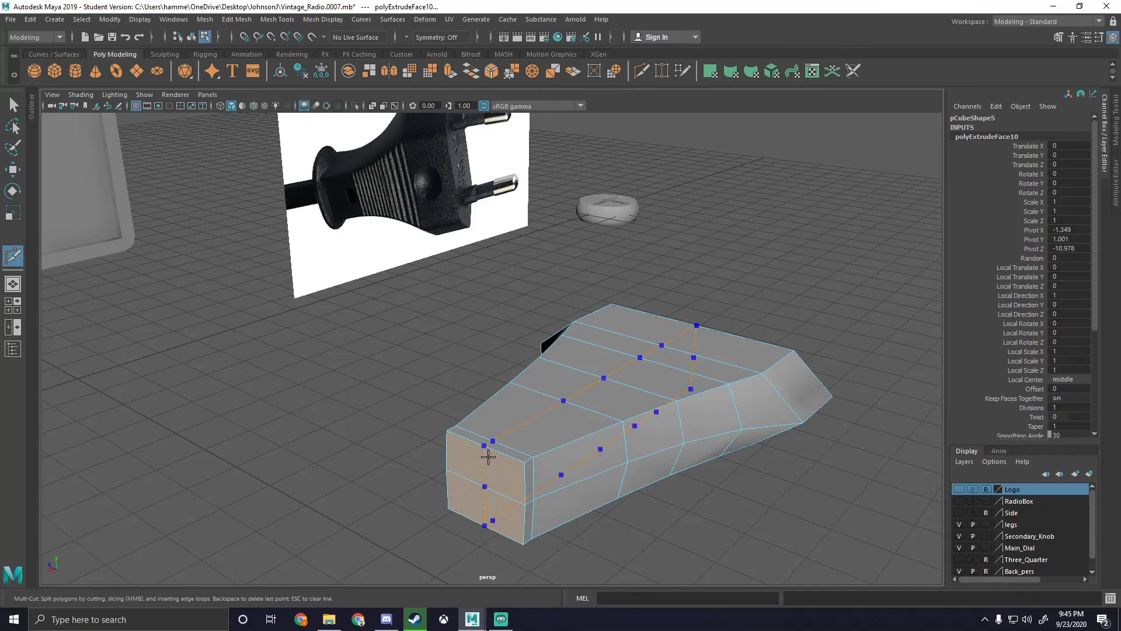
Step: Commit the lengthwise edge loop along the plug body
ctrl+click(488, 457)
alt+drag(490, 461, 590, 454)
key(w)
Step: Extrude the thin face loop at the narrow end into a rim, Local Translate Z about 0.541
click(561, 450)
double_click(520, 416)
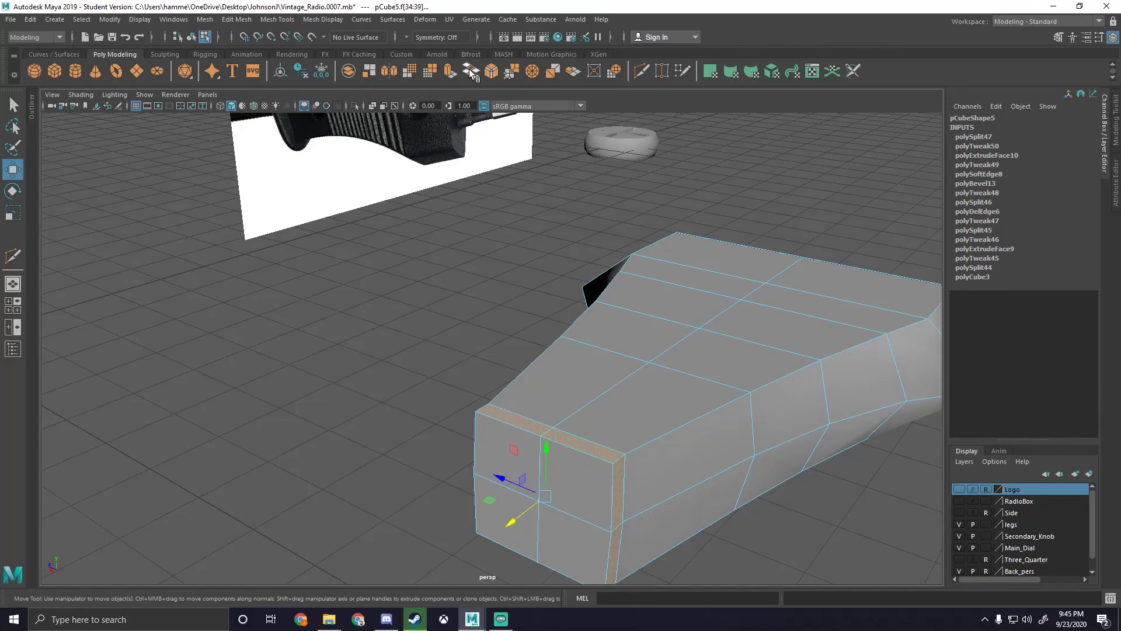
key(ctrl+e)
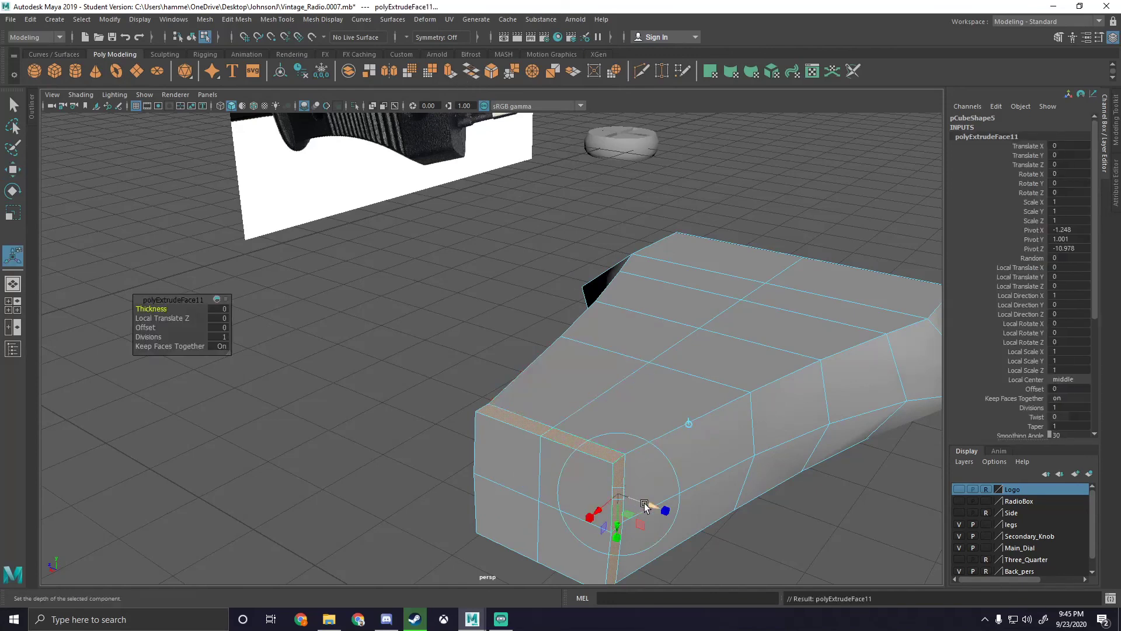
drag(645, 506, 708, 518)
alt+drag(687, 383, 619, 382)
Step: Return to object mode and select the whole plug body for a closer view
key(q)
key(F8)
click(560, 310)
click(542, 395)
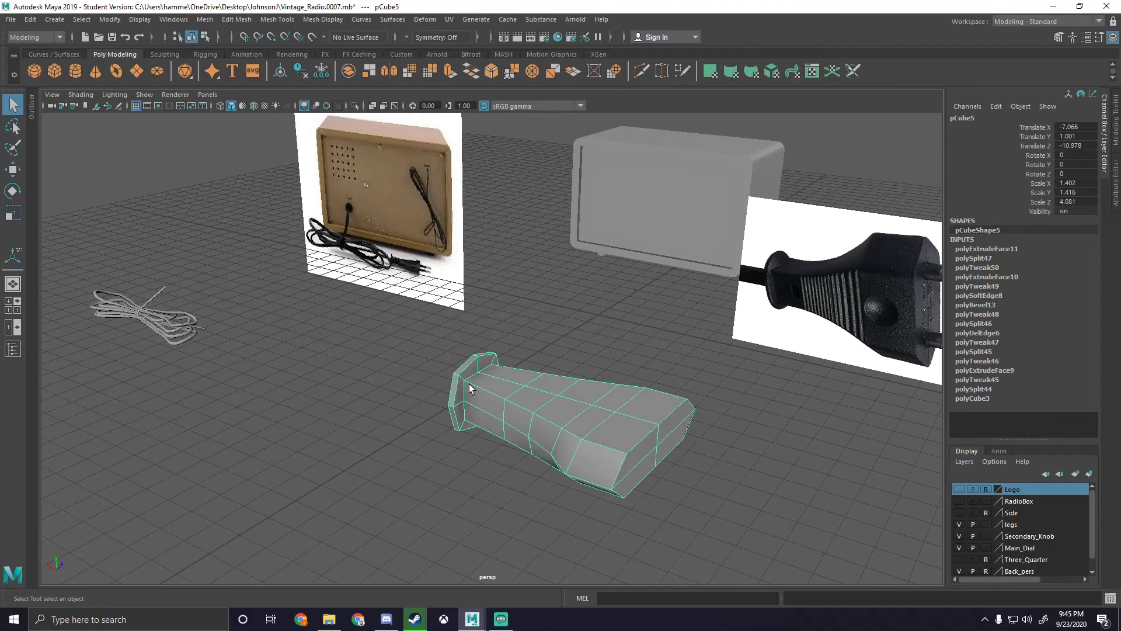
alt+right_drag(468, 384, 799, 279)
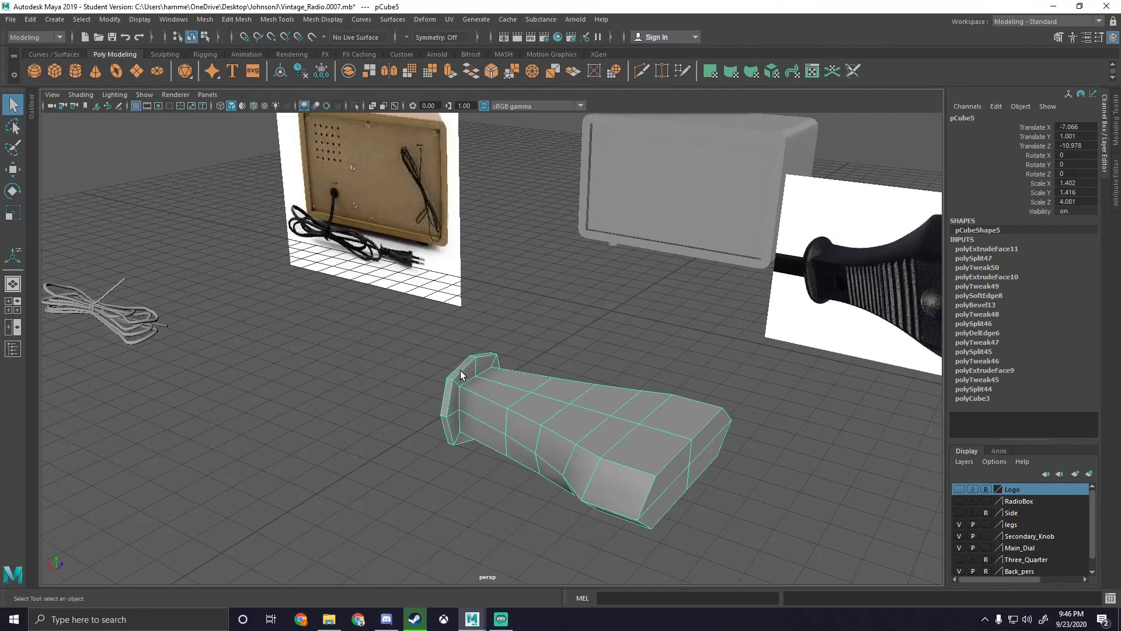